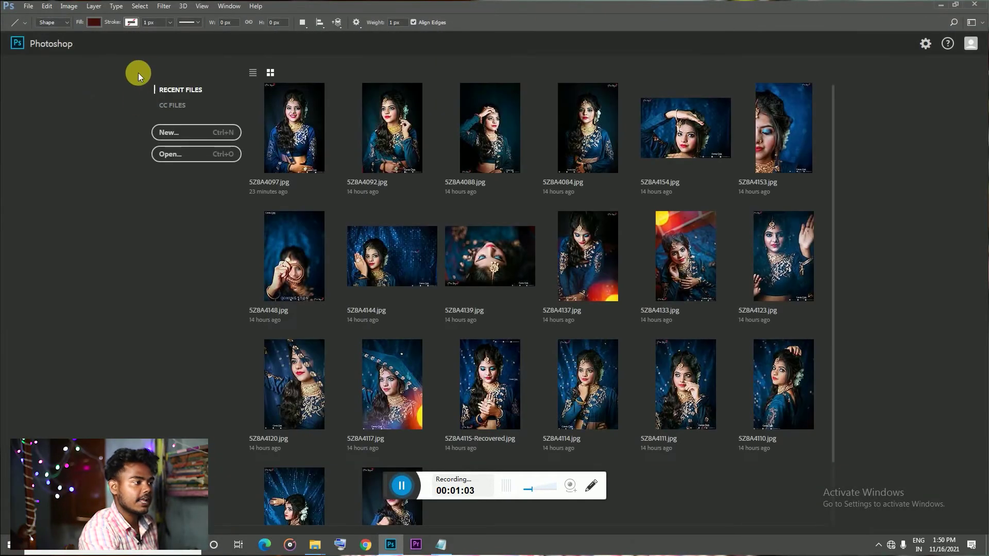
Step: From the start screen, begin a new blank document to reach the 7 x 5 in, 300 ppi preset
{"action": "left_click", "coordinate": [205, 156]}
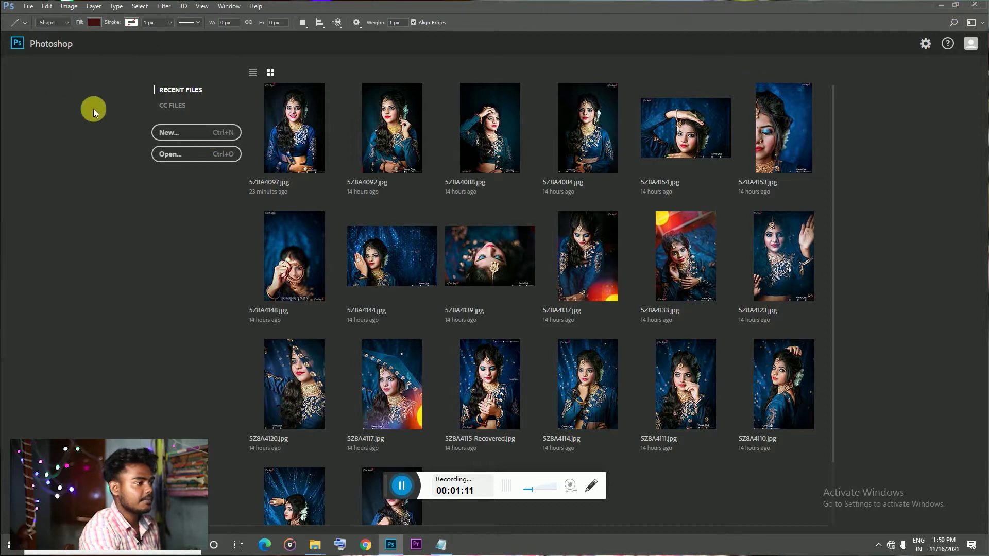
{"action": "left_click", "coordinate": [174, 136]}
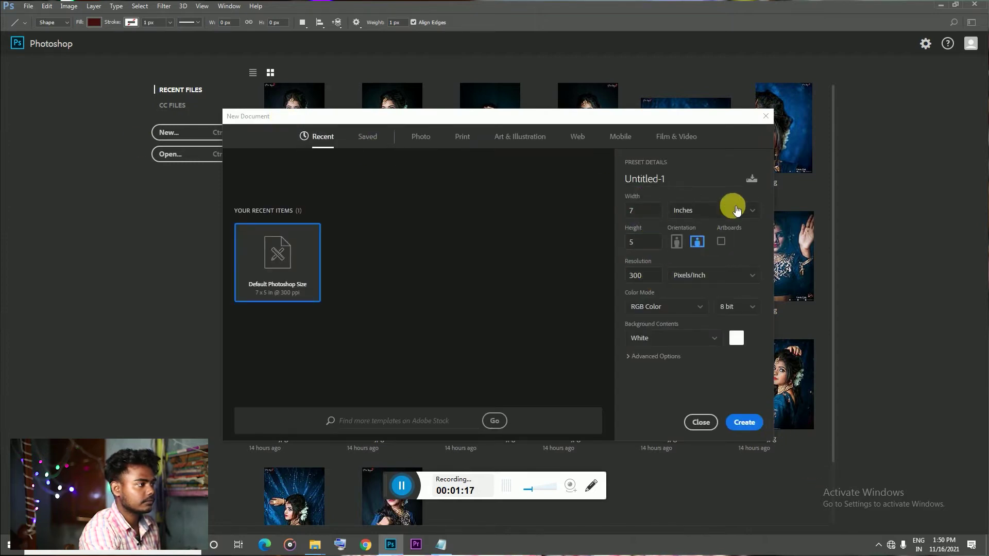
Step: Create the 7 x 5 inch, 300 ppi document and duplicate Background as Layer 1
{"action": "left_click", "coordinate": [745, 422]}
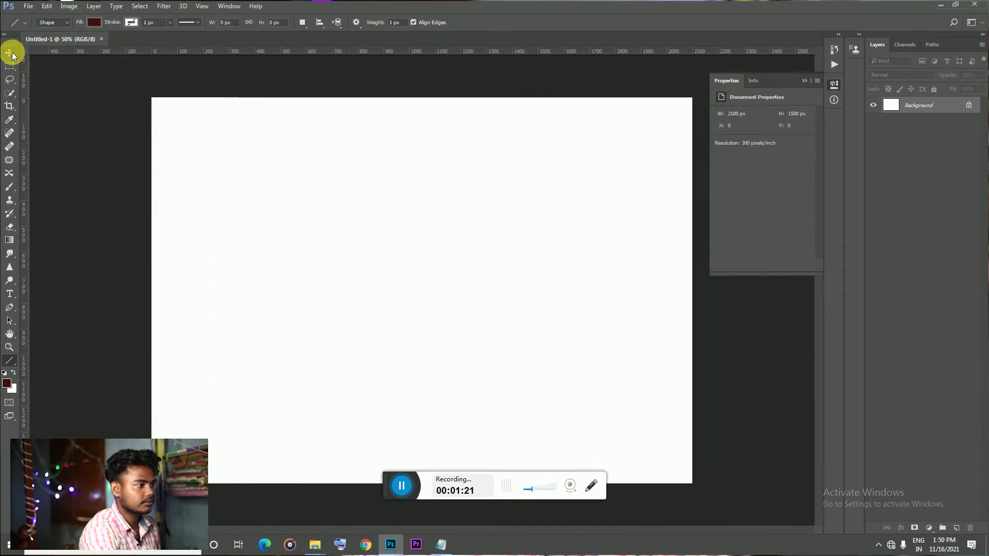
{"action": "left_click", "coordinate": [13, 56]}
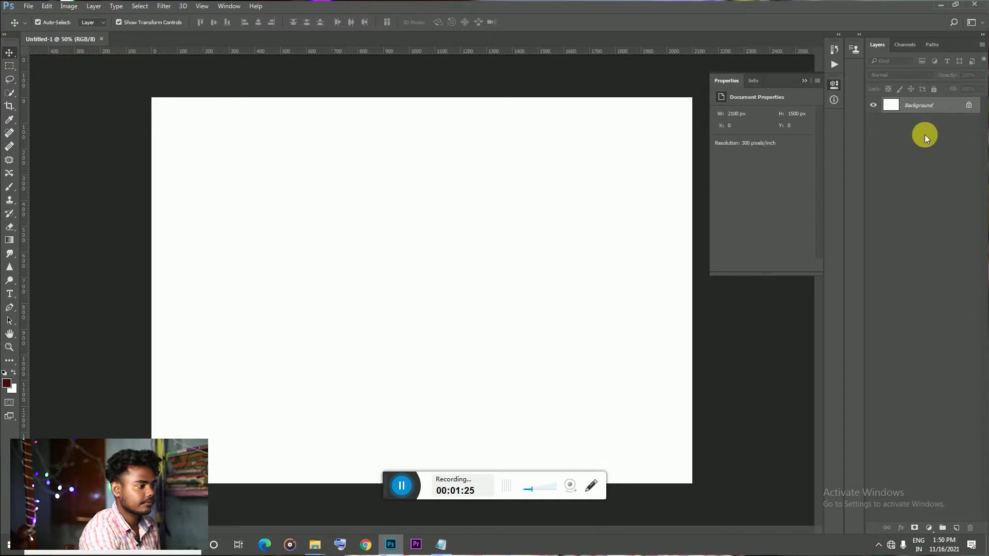
{"action": "key", "text": "ctrl+j"}
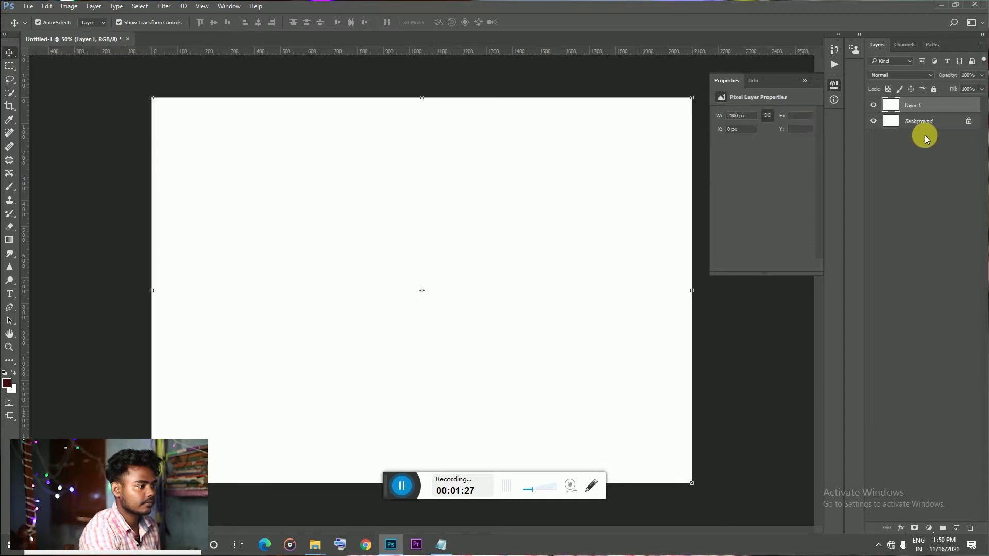
Step: Shift Layer 1 right to X 120 px, then reveal the desktop and return to Photoshop
{"action": "left_click_drag", "start_coordinate": [282, 271], "coordinate": [434, 251]}
{"action": "left_click_drag", "start_coordinate": [542, 225], "coordinate": [325, 225]}
{"action": "left_click_drag", "start_coordinate": [365, 196], "coordinate": [461, 215]}
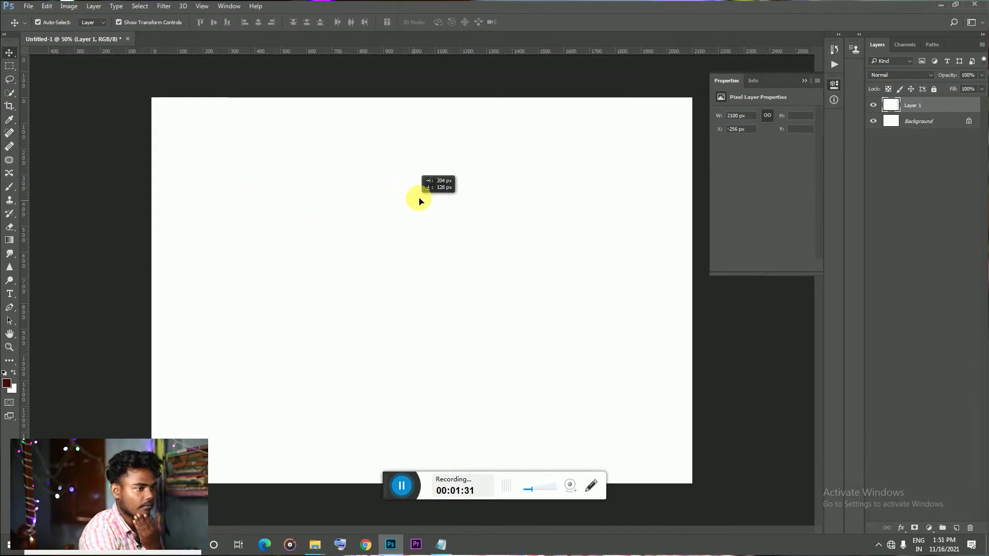
{"action": "left_click", "coordinate": [941, 5]}
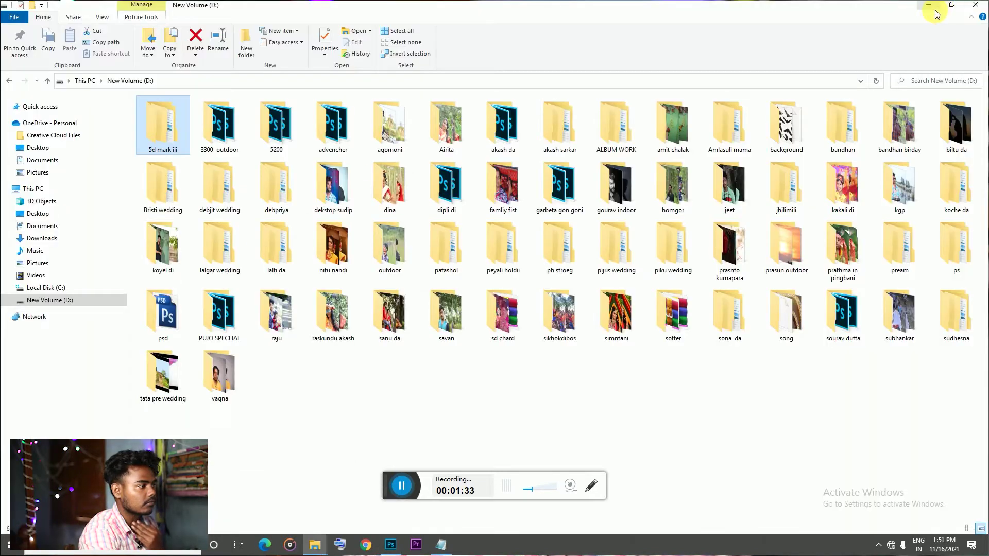
{"action": "left_click", "coordinate": [929, 5]}
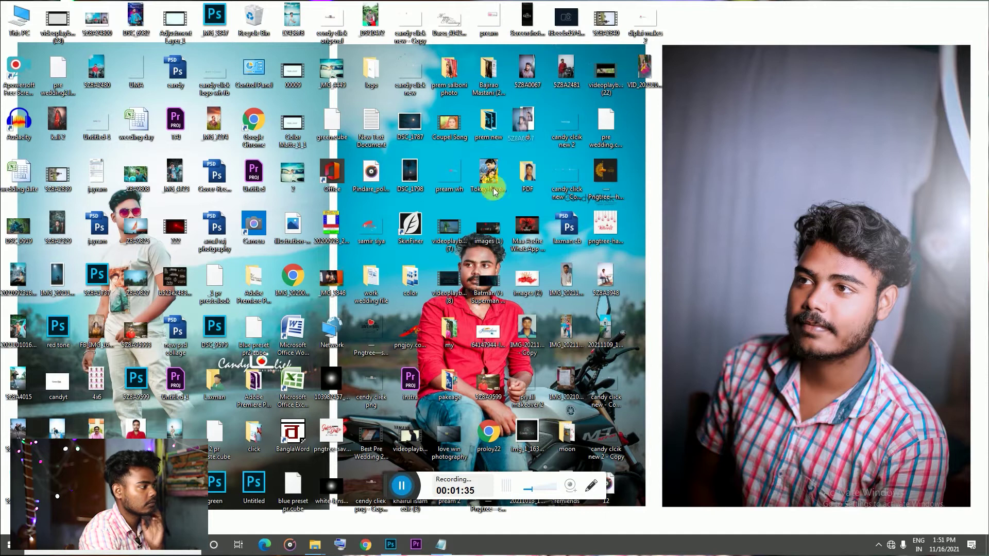
{"action": "left_click", "coordinate": [389, 545]}
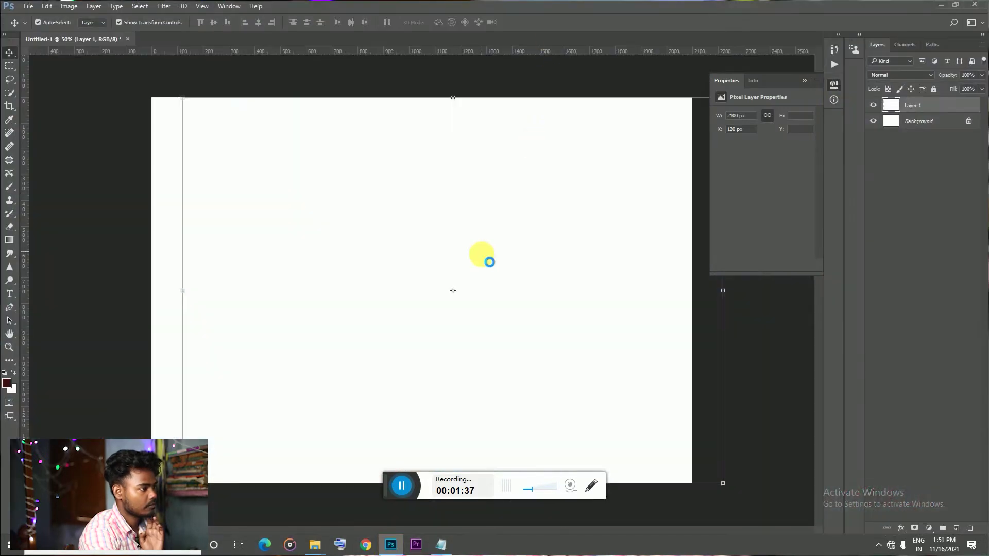
Step: Place photo SZ8A0067 on the canvas, scaled proportionally to 916 x 1374 px
{"action": "mouse_move", "coordinate": [496, 277]}
{"action": "left_mouse_down"}
{"action": "mouse_move", "coordinate": [476, 251]}
{"action": "mouse_move", "coordinate": [400, 250]}
{"action": "mouse_move", "coordinate": [541, 104]}
{"action": "mouse_move", "coordinate": [437, 223]}
{"action": "mouse_move", "coordinate": [529, 159]}
{"action": "left_mouse_up"}
{"action": "left_click", "coordinate": [10, 52]}
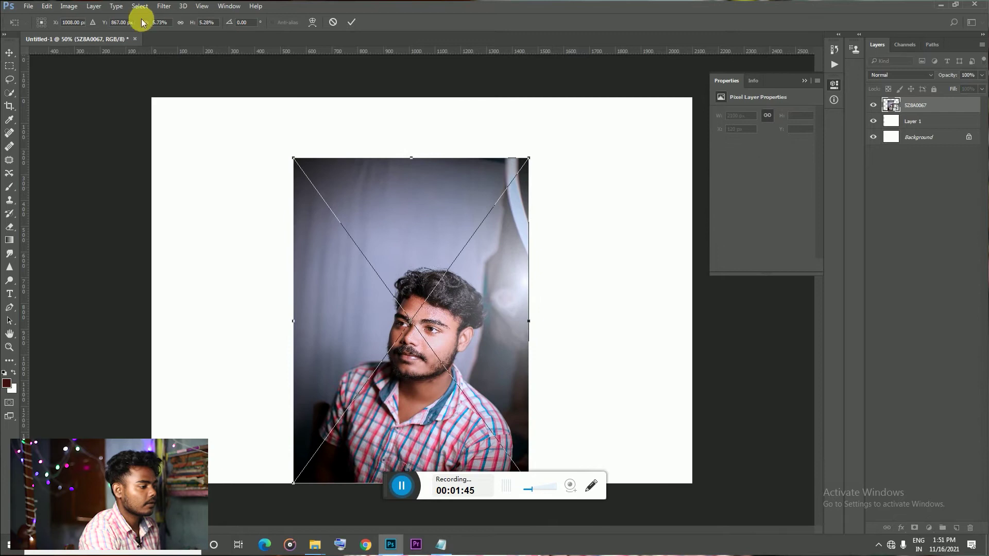
{"action": "left_click", "coordinate": [180, 22]}
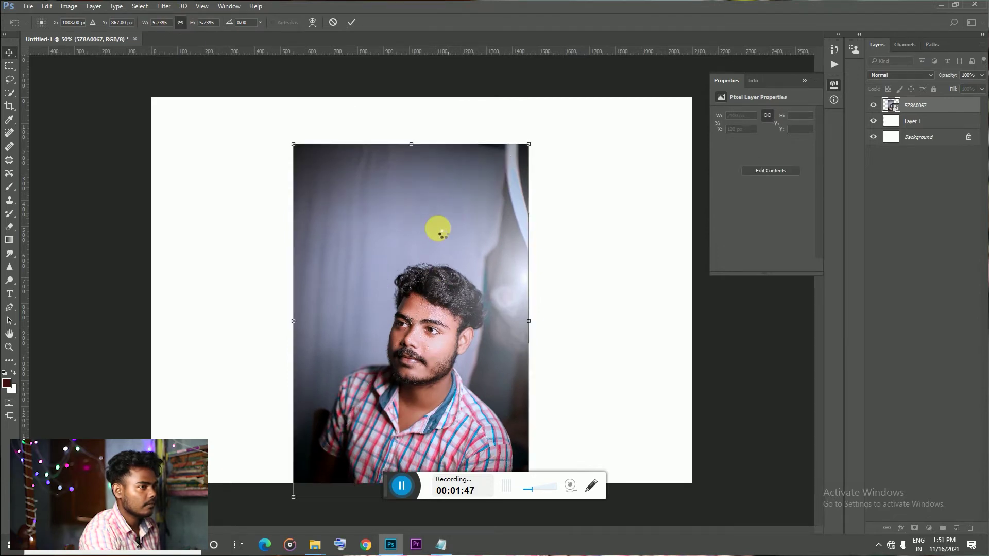
{"action": "key", "text": "Return"}
{"action": "left_click", "coordinate": [8, 67]}
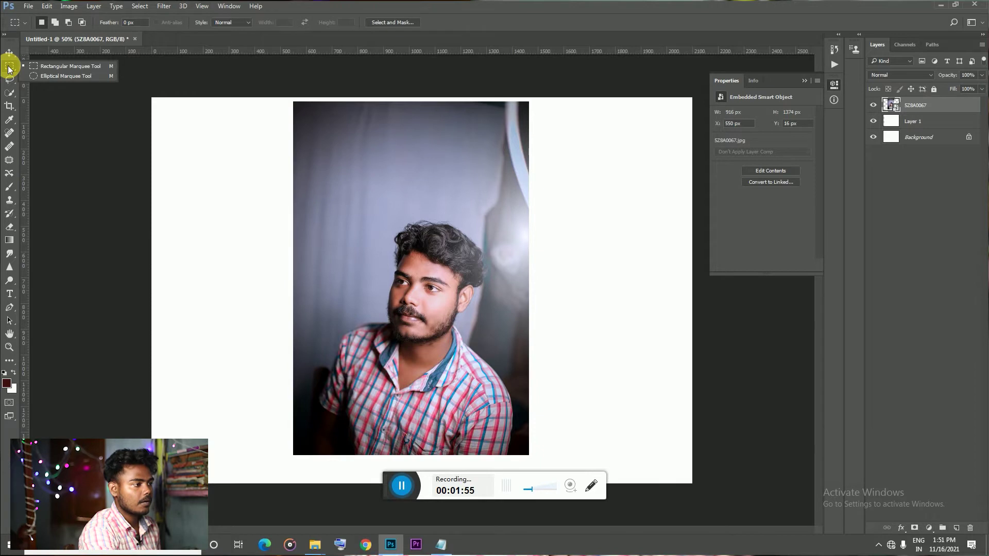
Step: Try rectangular selections above the man's head, then clear them
{"action": "left_click", "coordinate": [10, 66]}
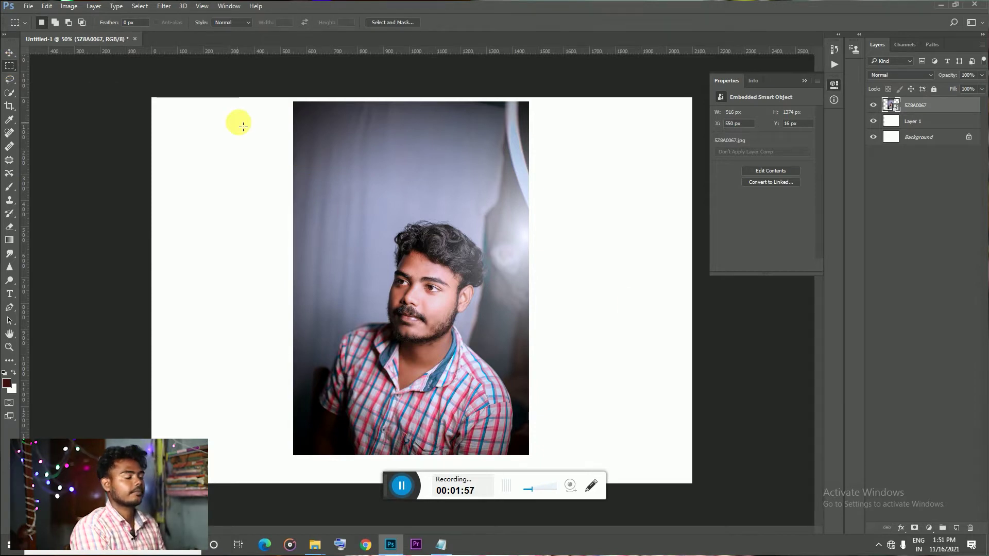
{"action": "left_click_drag", "start_coordinate": [249, 118], "coordinate": [579, 253]}
{"action": "left_click_drag", "start_coordinate": [389, 155], "coordinate": [517, 259]}
{"action": "left_click_drag", "start_coordinate": [369, 176], "coordinate": [356, 170]}
{"action": "left_click", "coordinate": [355, 170]}
{"action": "mouse_move", "coordinate": [271, 117]}
{"action": "left_mouse_down"}
{"action": "mouse_move", "coordinate": [532, 299]}
{"action": "mouse_move", "coordinate": [564, 283]}
{"action": "left_mouse_up"}
{"action": "left_click", "coordinate": [399, 199]}
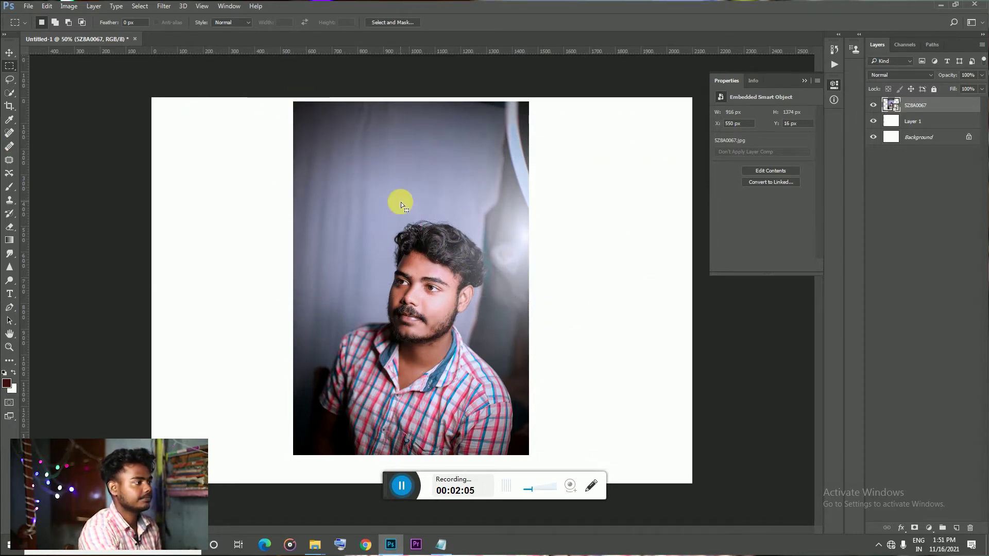
Step: Try the Eraser, cancel rasterizing, and select a backdrop rectangle above the head
{"action": "left_click", "coordinate": [9, 227]}
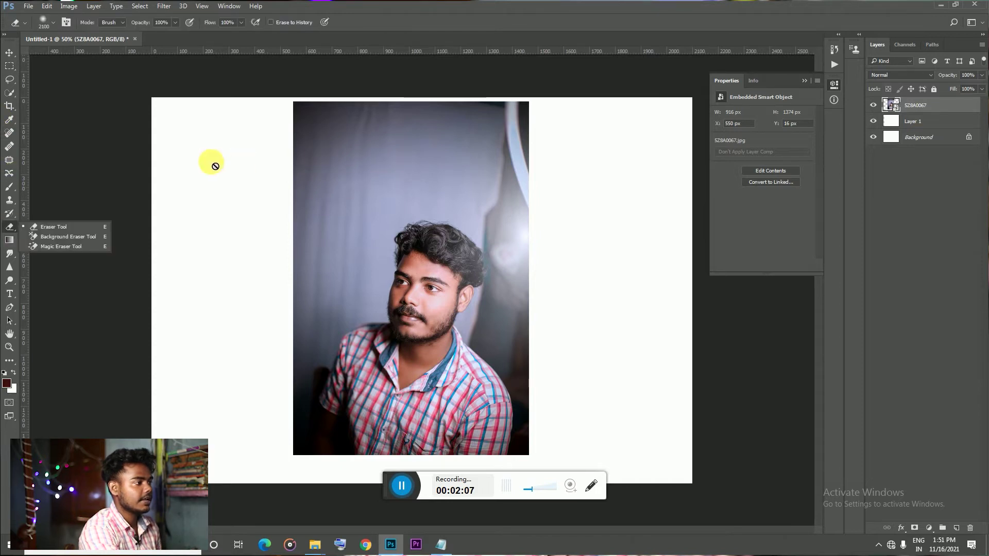
{"action": "left_click", "coordinate": [334, 172]}
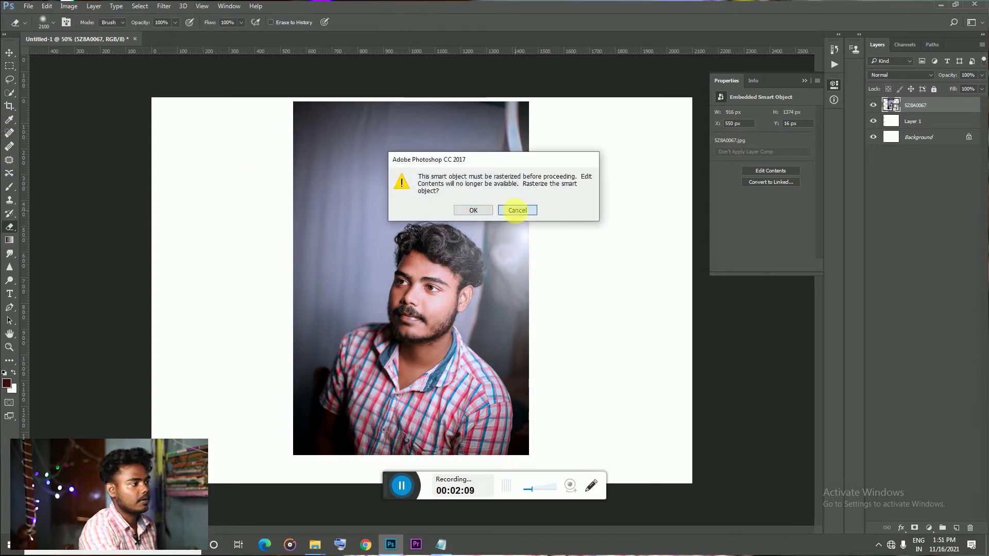
{"action": "left_click", "coordinate": [516, 210]}
{"action": "left_click", "coordinate": [9, 67]}
{"action": "left_click_drag", "start_coordinate": [312, 155], "coordinate": [492, 249]}
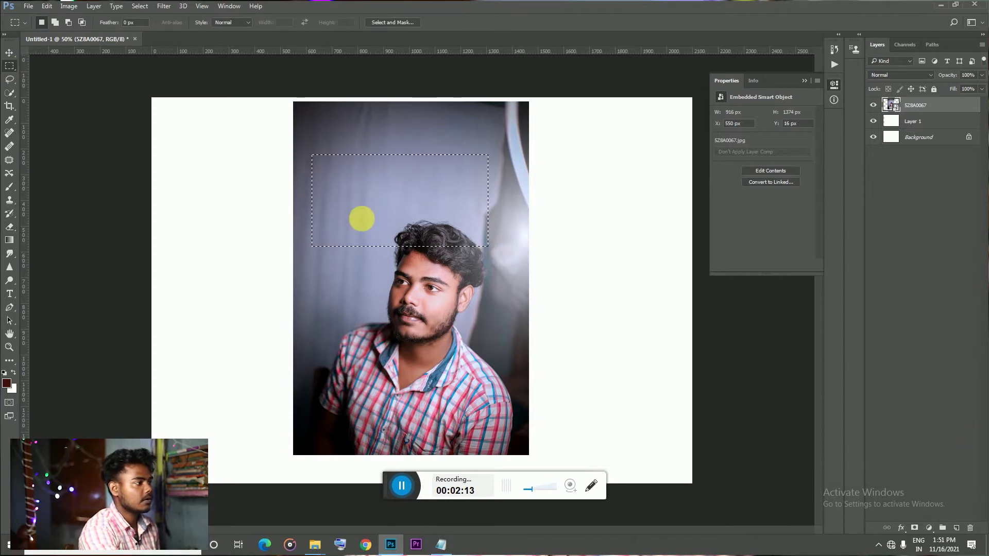
Step: Rasterize the photo layer, erase the selected rectangle to white, and deselect
{"action": "right_click", "coordinate": [11, 230]}
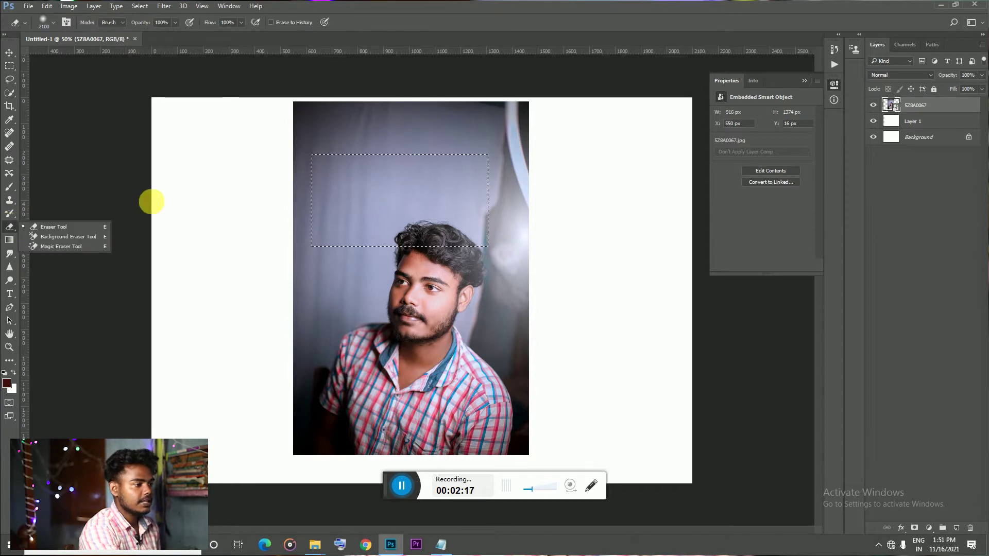
{"action": "left_click", "coordinate": [74, 221]}
{"action": "left_click", "coordinate": [305, 187]}
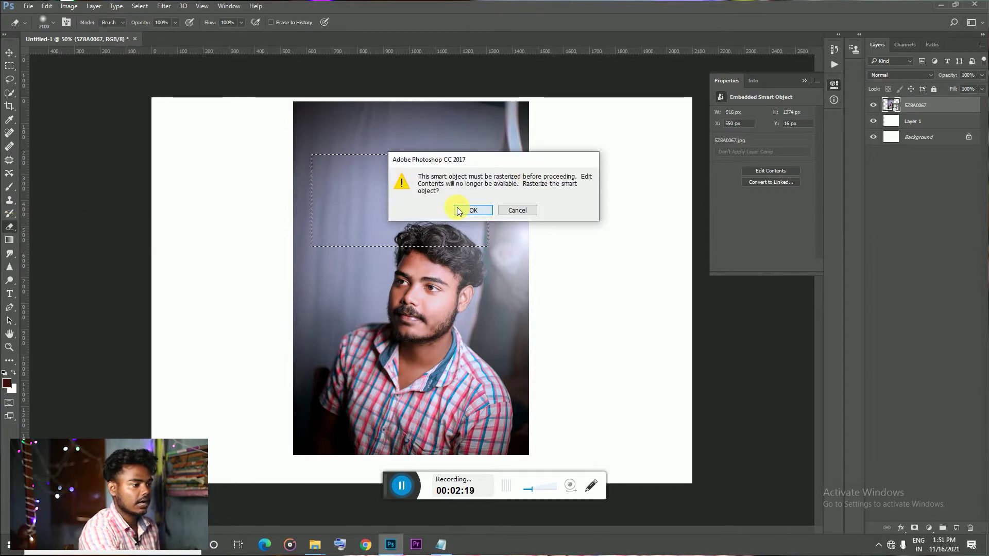
{"action": "left_click", "coordinate": [457, 210]}
{"action": "left_click_drag", "start_coordinate": [375, 192], "coordinate": [331, 254]}
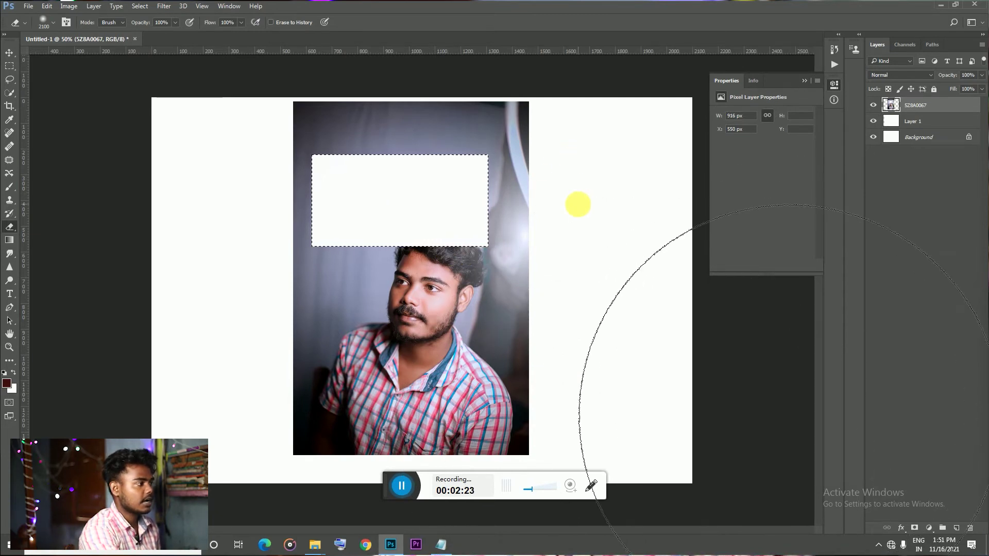
{"action": "key", "text": "m"}
{"action": "key", "text": "ctrl+d"}
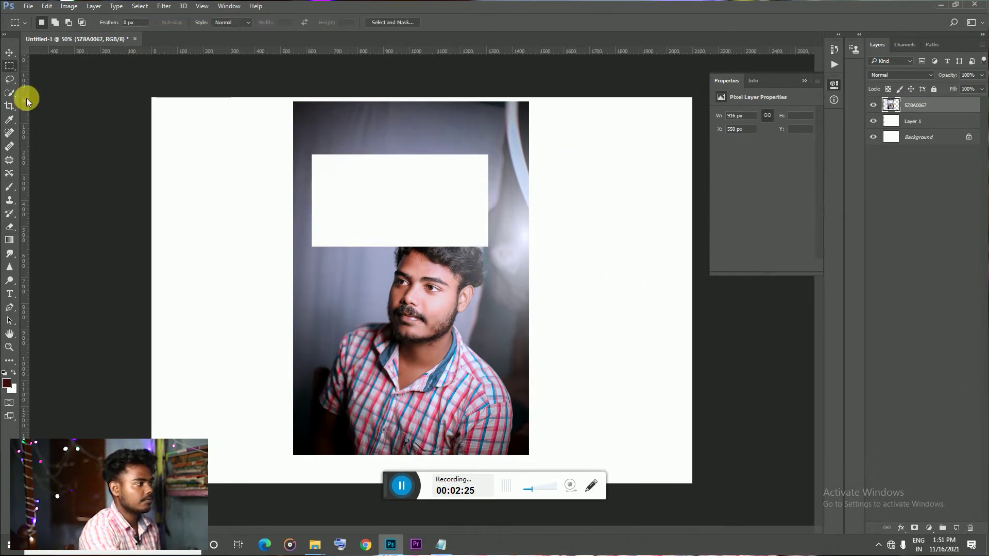
Step: Try tracing a freehand Lasso selection around the man's face
{"action": "left_click", "coordinate": [10, 80]}
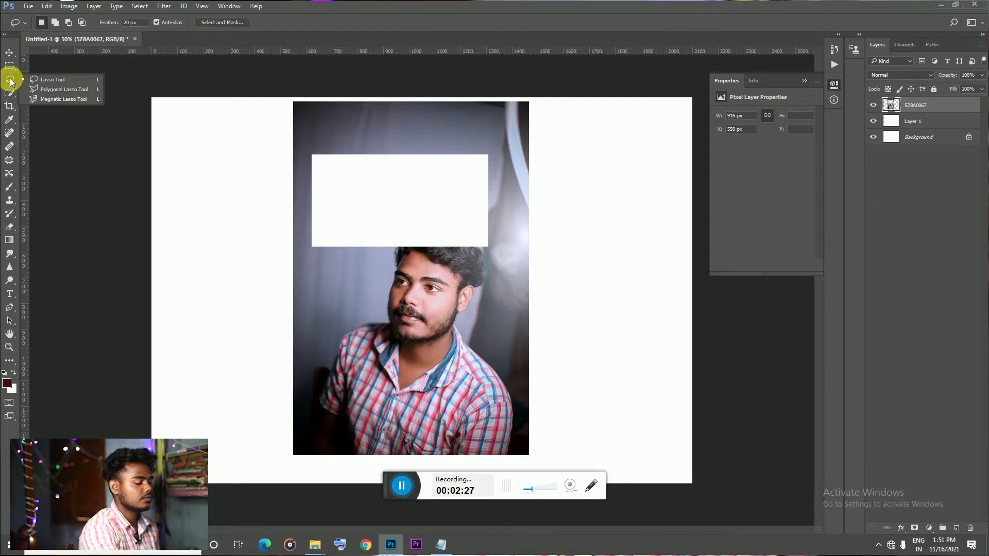
{"action": "left_click", "coordinate": [447, 268]}
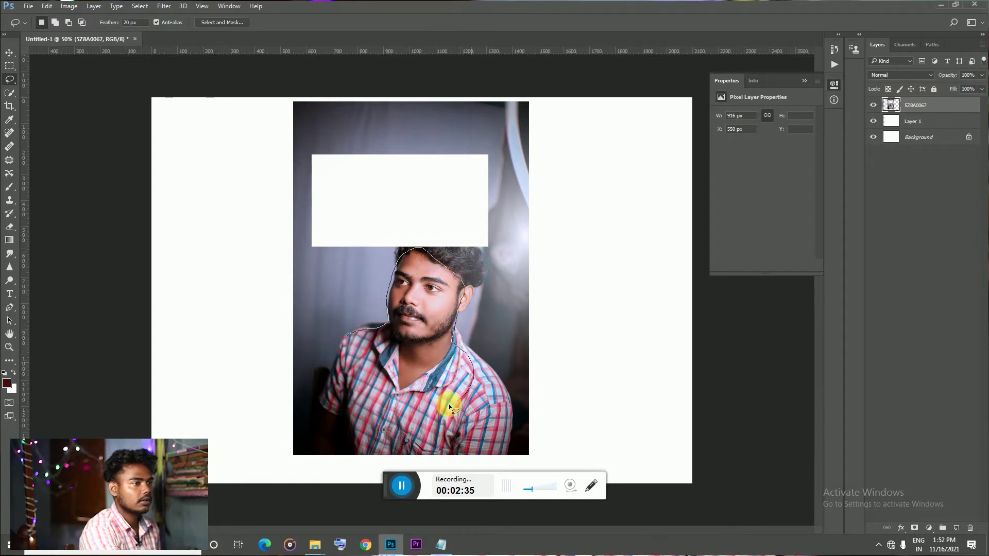
{"action": "left_click_drag", "start_coordinate": [415, 263], "coordinate": [431, 298]}
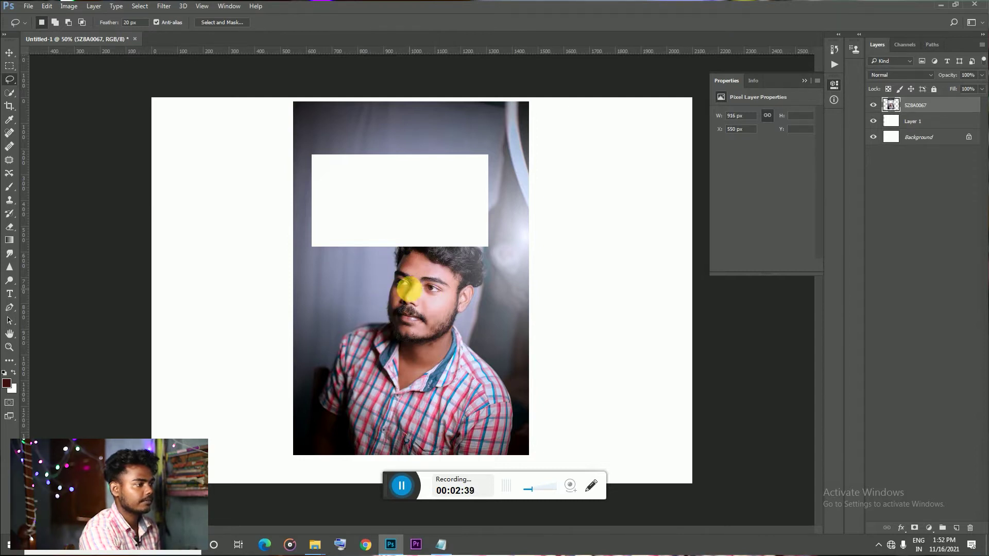
{"action": "left_click_drag", "start_coordinate": [344, 336], "coordinate": [381, 324]}
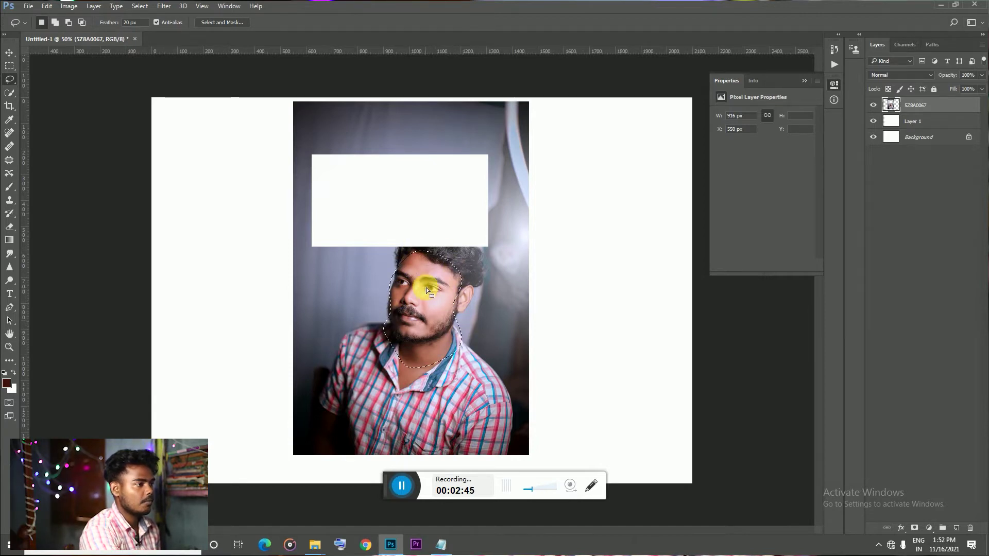
Step: Quick-select the face, neck, shirt and shoulders, subtracting the backdrop left of the face
{"action": "left_click", "coordinate": [8, 98]}
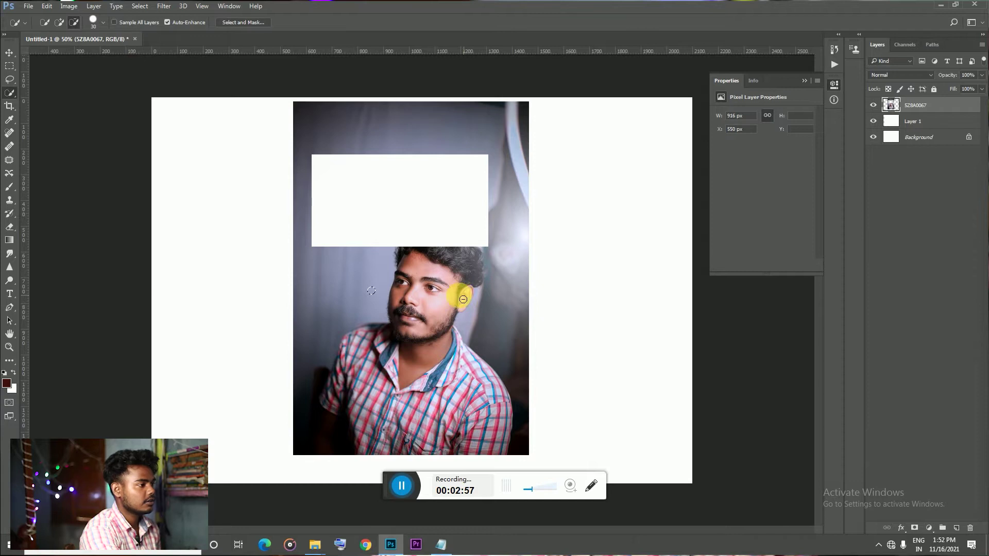
{"action": "left_click", "coordinate": [61, 22]}
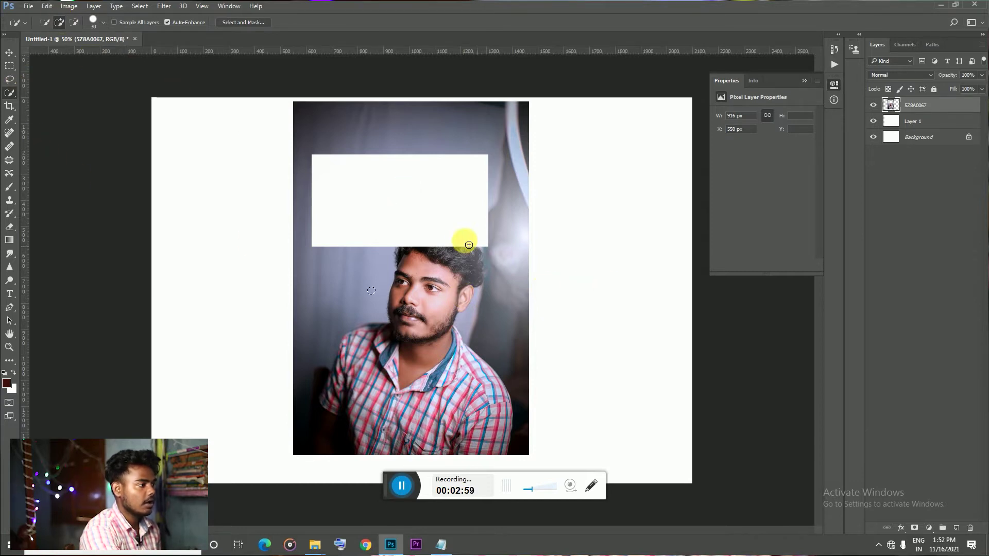
{"action": "mouse_move", "coordinate": [430, 272]}
{"action": "left_mouse_down"}
{"action": "mouse_move", "coordinate": [444, 308]}
{"action": "mouse_move", "coordinate": [478, 260]}
{"action": "left_mouse_up"}
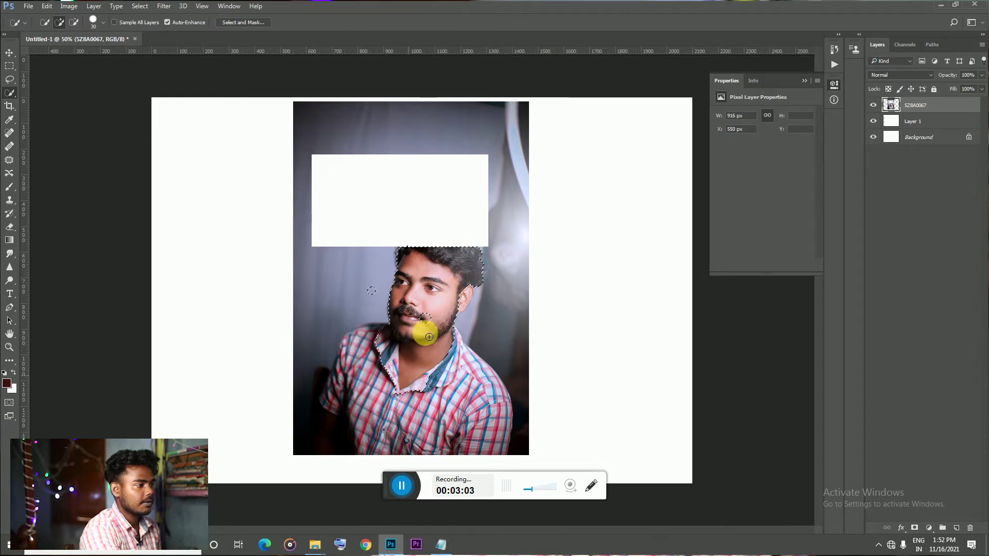
{"action": "mouse_move", "coordinate": [425, 327]}
{"action": "left_mouse_down"}
{"action": "mouse_move", "coordinate": [357, 353]}
{"action": "mouse_move", "coordinate": [331, 386]}
{"action": "mouse_move", "coordinate": [401, 392]}
{"action": "mouse_move", "coordinate": [490, 438]}
{"action": "mouse_move", "coordinate": [478, 380]}
{"action": "mouse_move", "coordinate": [365, 426]}
{"action": "mouse_move", "coordinate": [313, 430]}
{"action": "mouse_move", "coordinate": [447, 443]}
{"action": "mouse_move", "coordinate": [367, 402]}
{"action": "mouse_move", "coordinate": [353, 338]}
{"action": "left_mouse_up"}
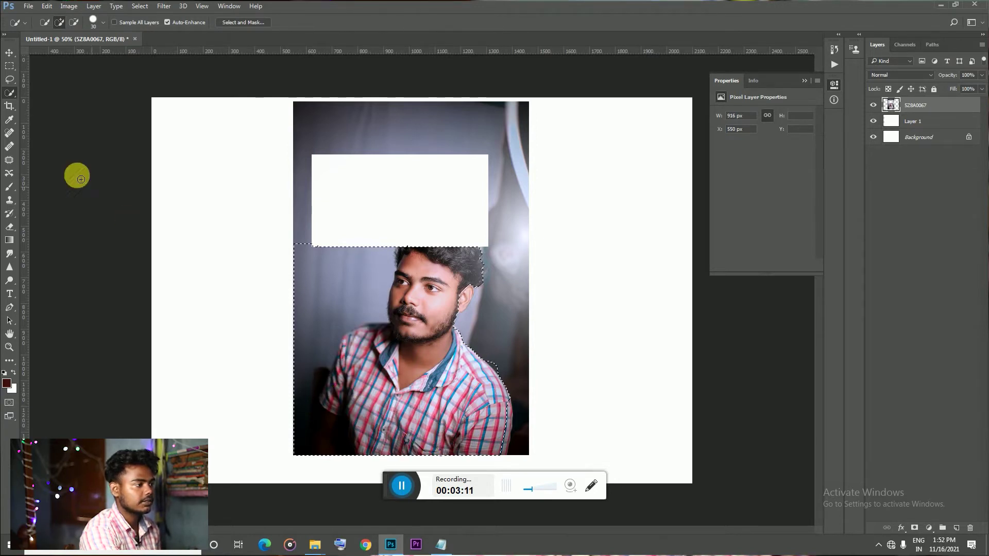
{"action": "left_click", "coordinate": [73, 22]}
{"action": "mouse_move", "coordinate": [347, 206]}
{"action": "left_mouse_down"}
{"action": "mouse_move", "coordinate": [350, 263]}
{"action": "mouse_move", "coordinate": [371, 313]}
{"action": "mouse_move", "coordinate": [316, 371]}
{"action": "mouse_move", "coordinate": [296, 444]}
{"action": "left_mouse_up"}
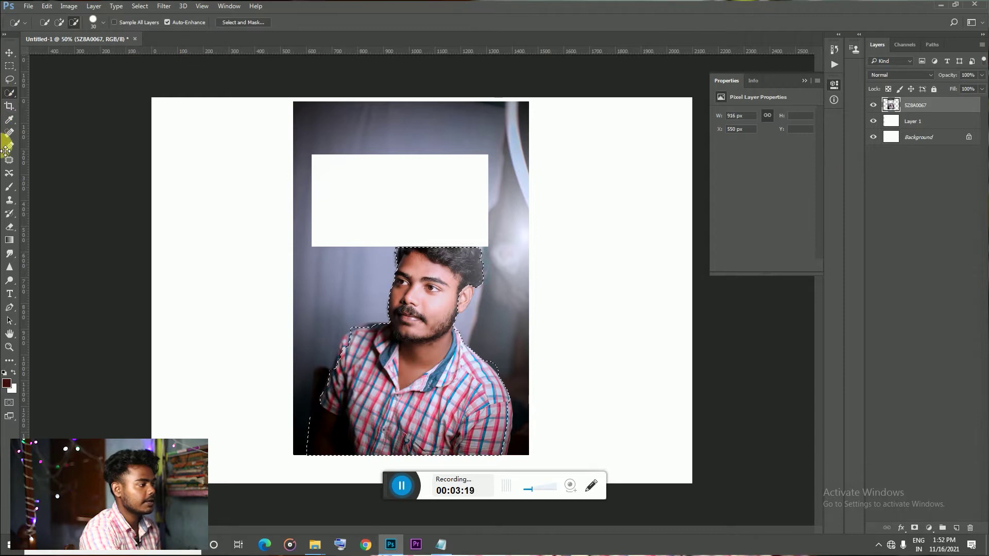
Step: Trial dark red paint and a layer mask on the man, undo both, then deselect
{"action": "left_click", "coordinate": [9, 186]}
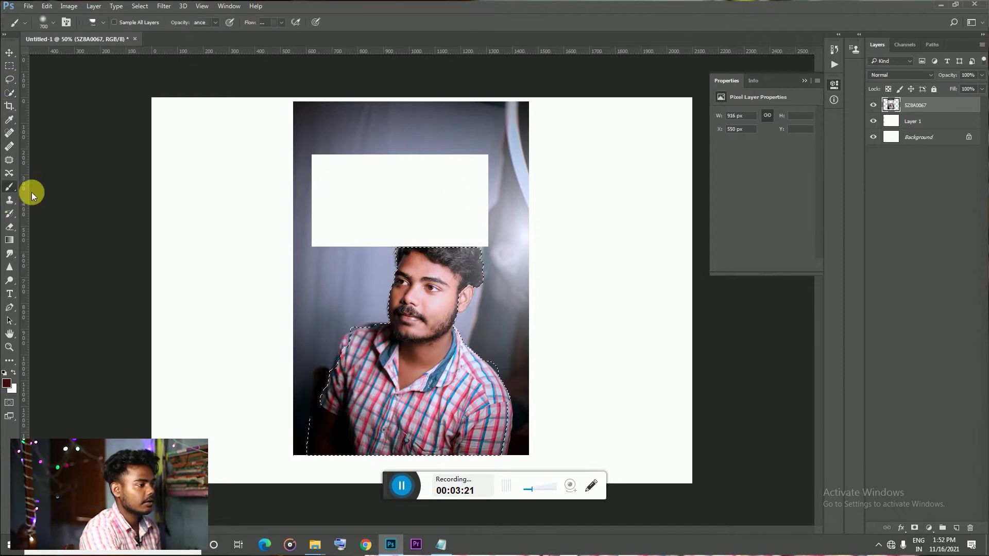
{"action": "left_click_drag", "start_coordinate": [328, 438], "coordinate": [342, 496]}
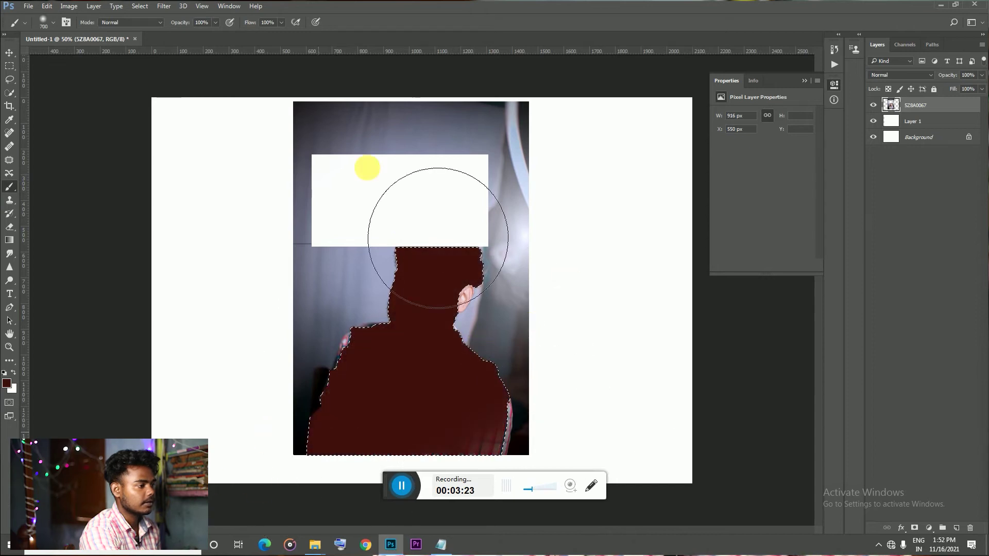
{"action": "key", "text": "ctrl+z"}
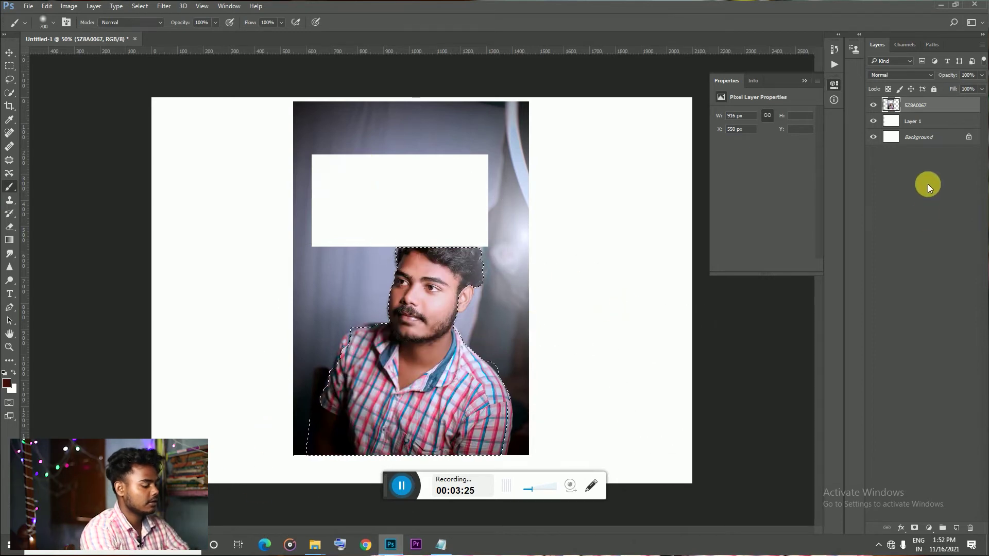
{"action": "left_click", "coordinate": [914, 529]}
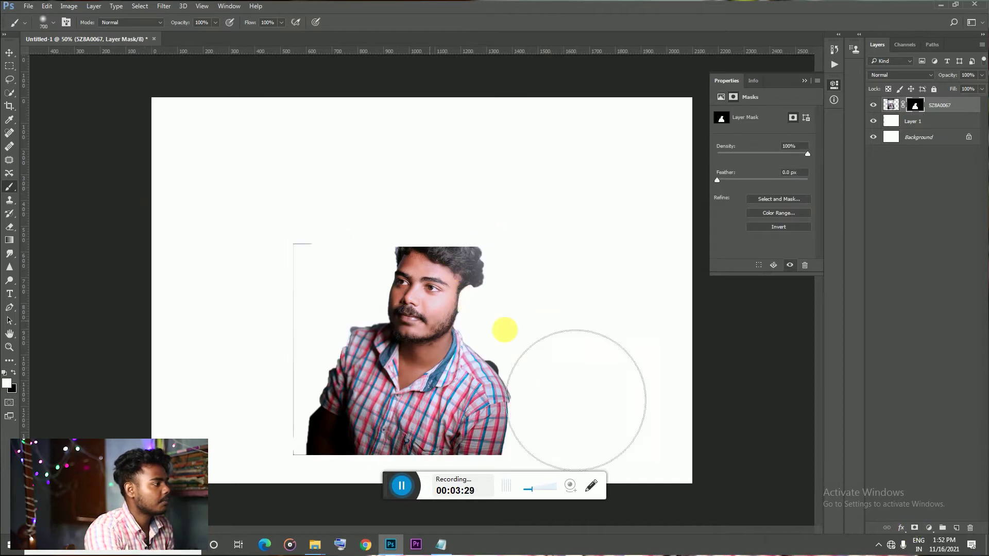
{"action": "key", "text": "ctrl+z"}
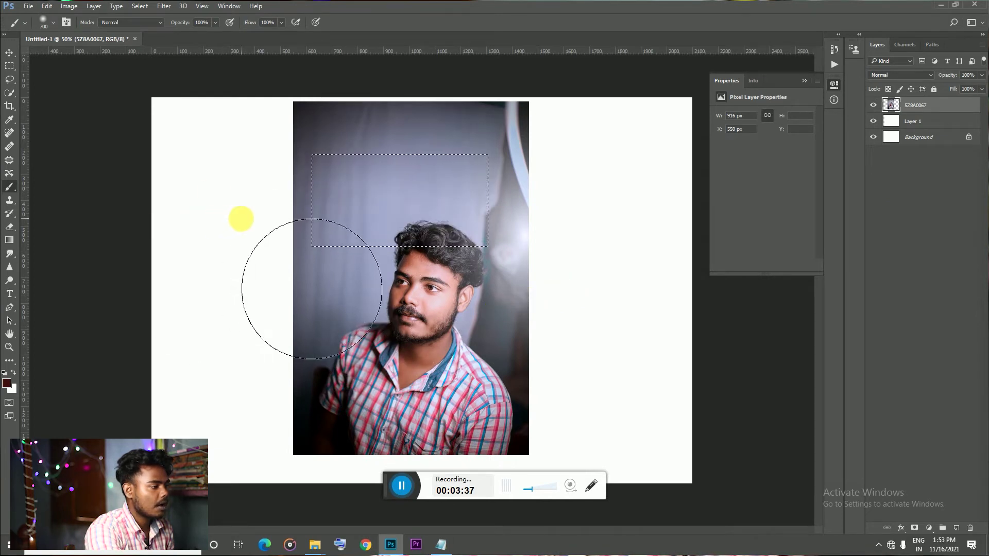
{"action": "key", "text": "m"}
{"action": "key", "text": "ctrl+d"}
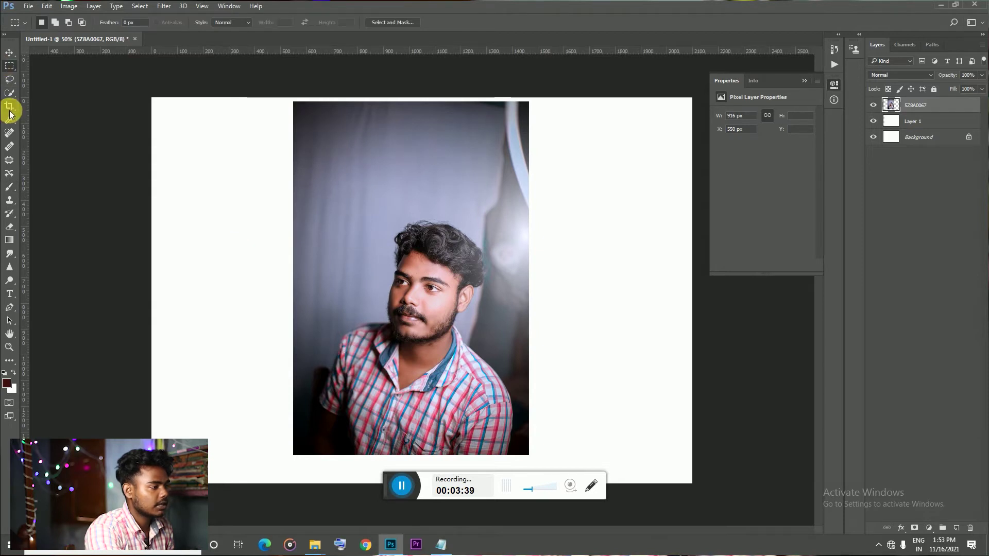
Step: Crop the top, left and right edges of the canvas in to the photo
{"action": "left_click", "coordinate": [10, 108]}
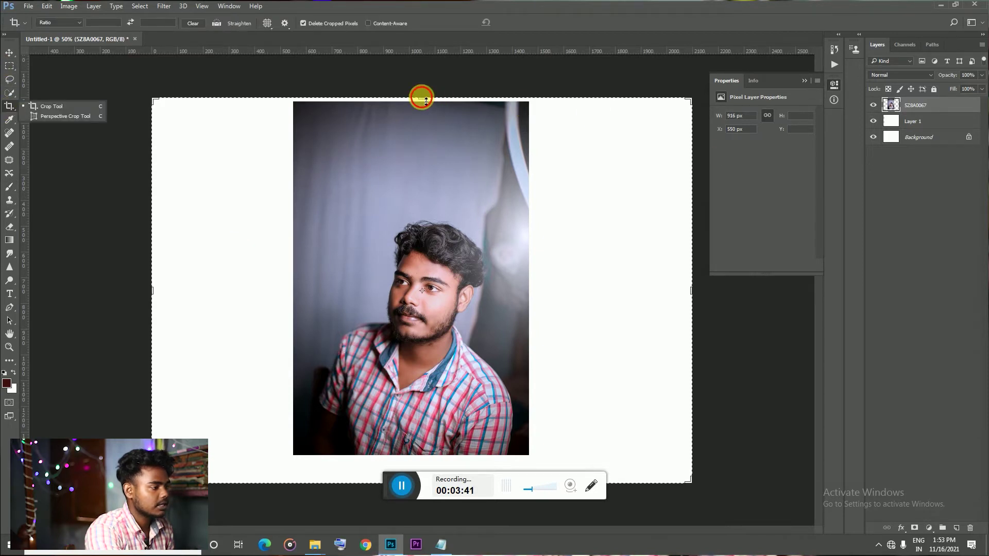
{"action": "left_click_drag", "start_coordinate": [421, 98], "coordinate": [422, 126]}
{"action": "left_click_drag", "start_coordinate": [157, 298], "coordinate": [224, 293]}
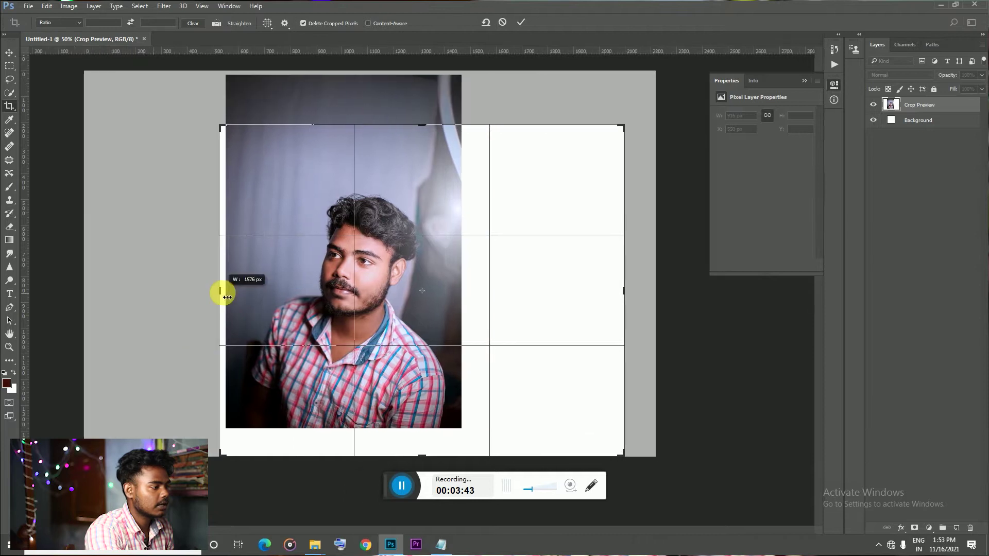
{"action": "mouse_move", "coordinate": [627, 292]}
{"action": "left_mouse_down"}
{"action": "mouse_move", "coordinate": [536, 298]}
{"action": "mouse_move", "coordinate": [546, 301]}
{"action": "left_mouse_up"}
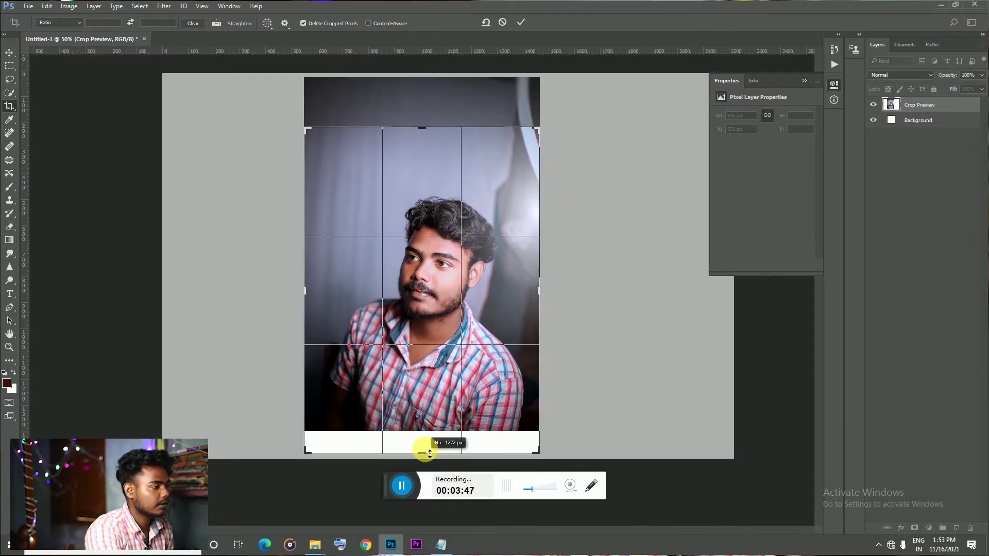
{"action": "double_click", "coordinate": [453, 365]}
Step: Crop again to trim the white strip off the bottom of the portrait
{"action": "left_click", "coordinate": [402, 239]}
{"action": "left_click_drag", "start_coordinate": [433, 454], "coordinate": [427, 443]}
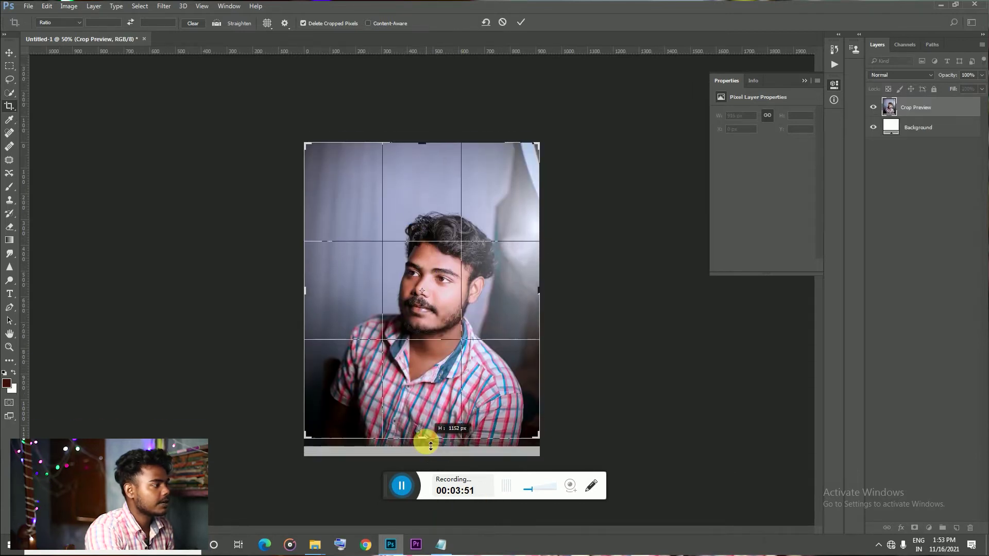
{"action": "double_click", "coordinate": [433, 375]}
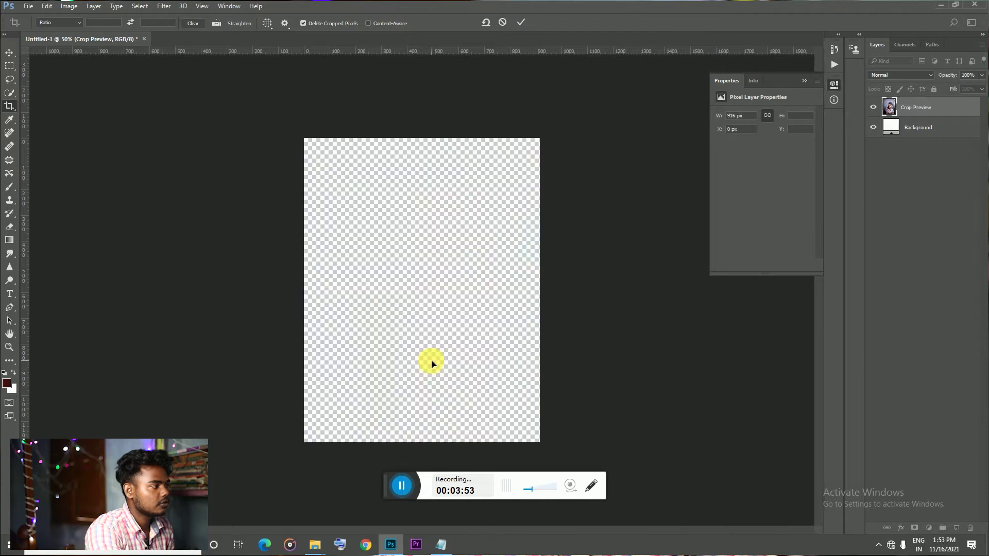
{"action": "left_click", "coordinate": [11, 123]}
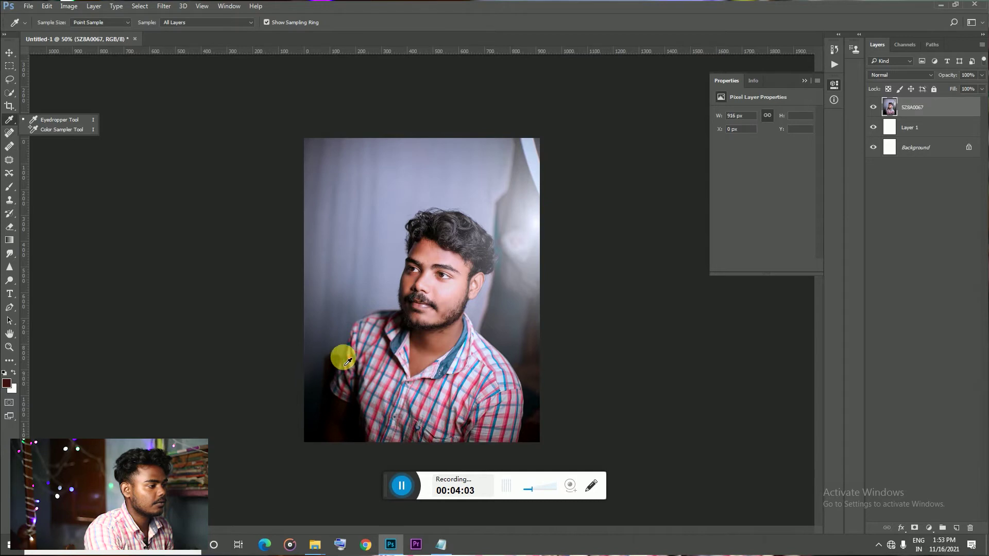
Step: Sample the backdrop's grey-blue (a1a7c8) as the foreground colour and confirm it
{"action": "left_click", "coordinate": [385, 200]}
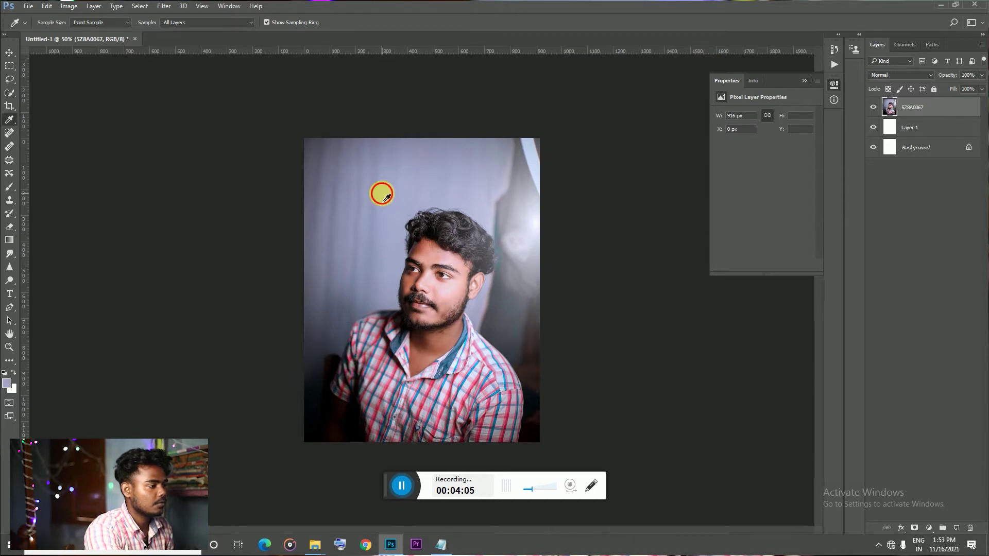
{"action": "left_click", "coordinate": [385, 198]}
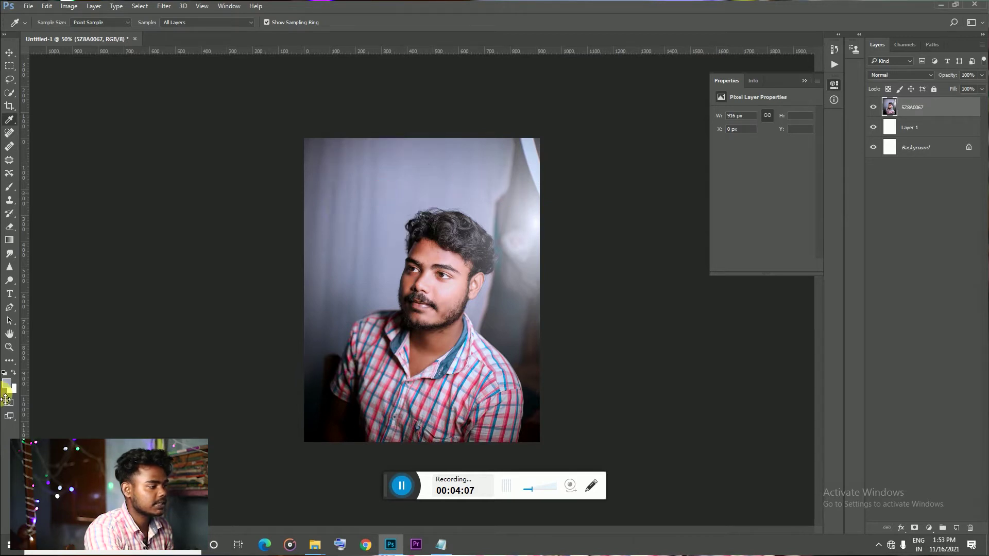
{"action": "left_click", "coordinate": [10, 384]}
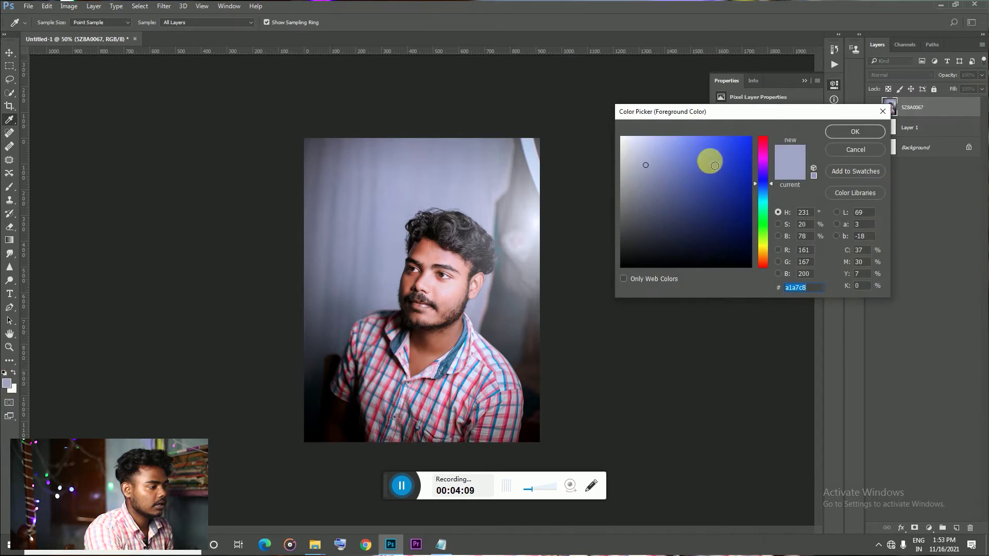
{"action": "left_click", "coordinate": [855, 131]}
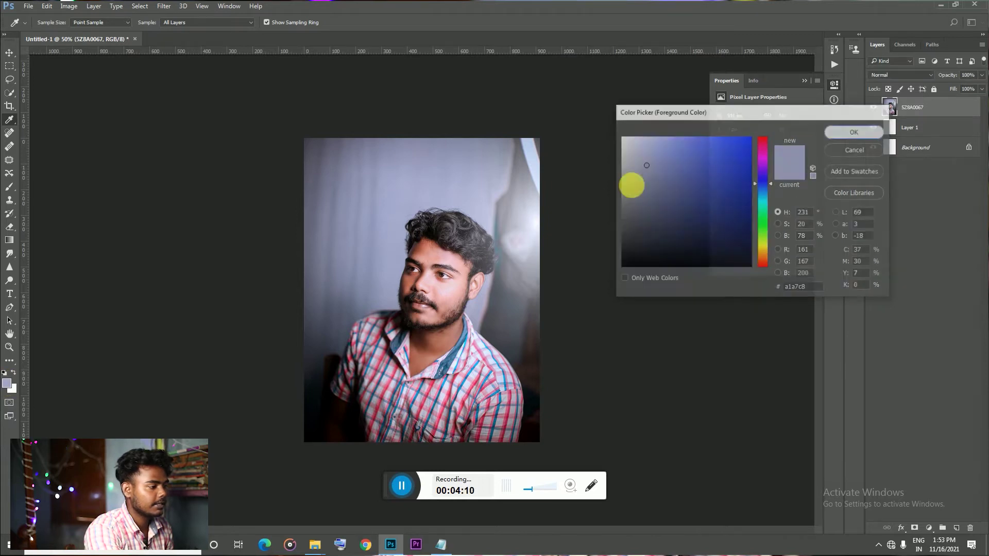
Step: Test-paint the grey-blue over the portrait with the Brush, then undo it
{"action": "left_click", "coordinate": [7, 189]}
{"action": "mouse_move", "coordinate": [441, 172]}
{"action": "left_mouse_down"}
{"action": "mouse_move", "coordinate": [323, 364]}
{"action": "mouse_move", "coordinate": [532, 217]}
{"action": "mouse_move", "coordinate": [356, 448]}
{"action": "mouse_move", "coordinate": [497, 209]}
{"action": "left_mouse_up"}
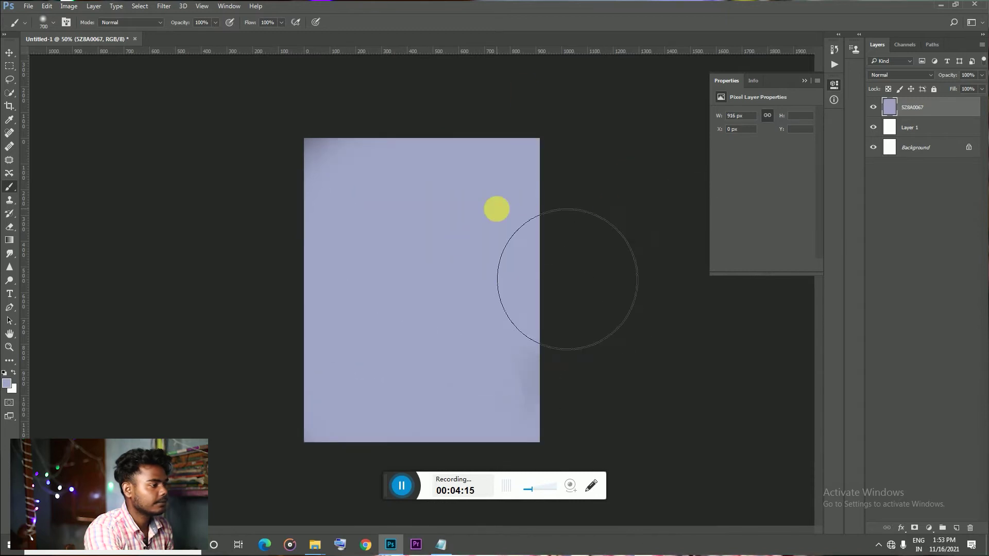
{"action": "key", "text": "ctrl+z"}
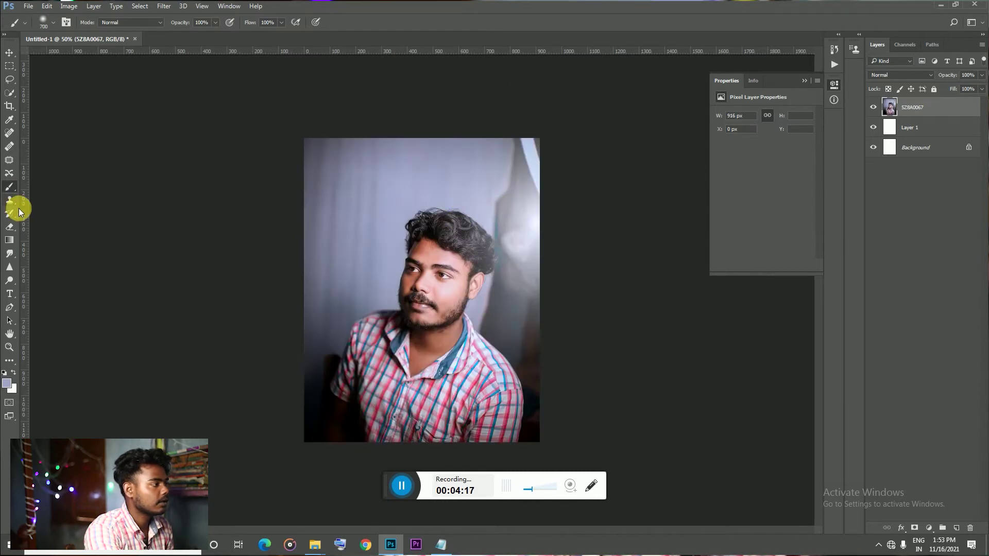
Step: With the Clone Stamp, zoom to 300% on the face and set brush size 10
{"action": "left_click", "coordinate": [13, 206]}
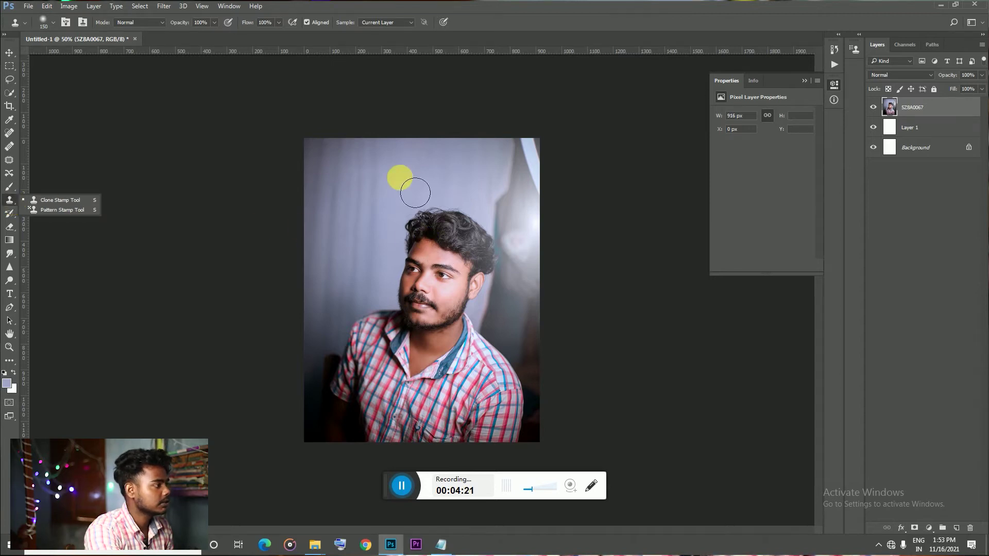
{"action": "scroll", "coordinate": [548, 309], "scroll_direction": "up", "scroll_amount": 2}
{"action": "scroll", "coordinate": [503, 293], "scroll_direction": "up", "scroll_amount": 2}
{"action": "scroll", "coordinate": [481, 290], "scroll_direction": "up", "scroll_amount": 1}
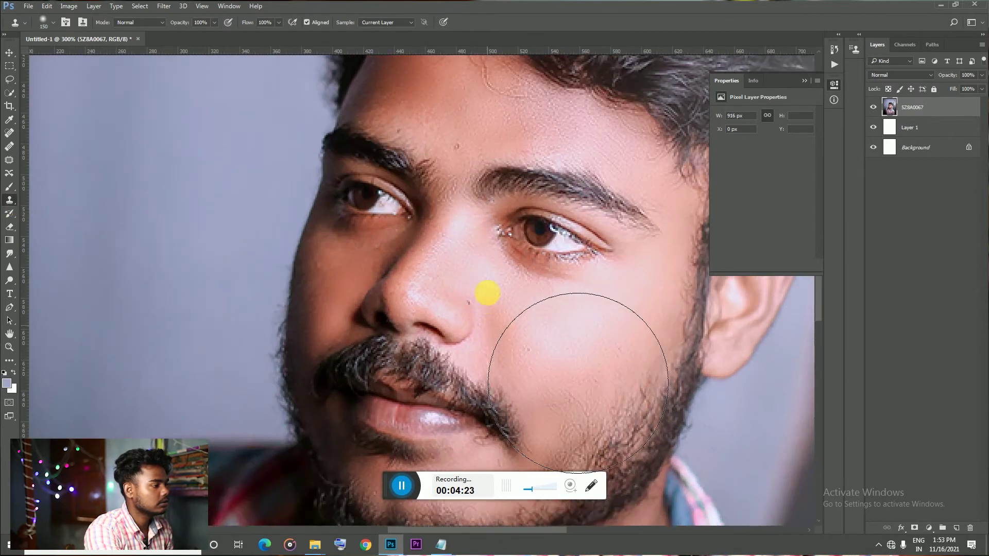
{"action": "scroll", "coordinate": [487, 292], "scroll_direction": "up", "scroll_amount": 2}
{"action": "scroll", "coordinate": [578, 383], "scroll_direction": "up", "scroll_amount": 1}
{"action": "key", "text": "bracketleft"}
{"action": "key", "text": "bracketleft"}
{"action": "key", "text": "bracketleft"}
{"action": "key", "text": "bracketleft"}
{"action": "key", "text": "bracketleft"}
{"action": "key", "text": "bracketleft"}
{"action": "key", "text": "bracketleft"}
{"action": "key", "text": "bracketleft"}
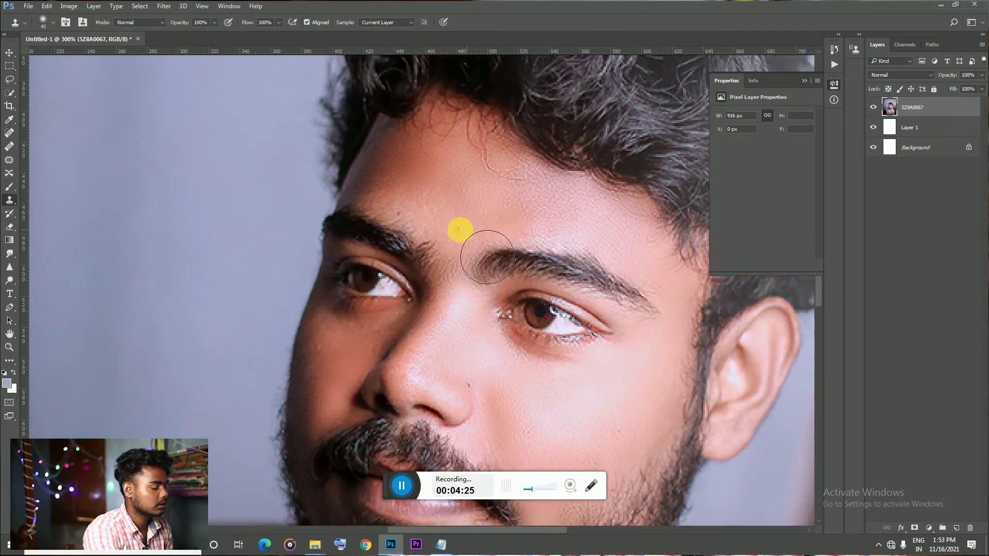
{"action": "key", "text": "bracketleft"}
{"action": "key", "text": "bracketleft"}
{"action": "key", "text": "bracketleft"}
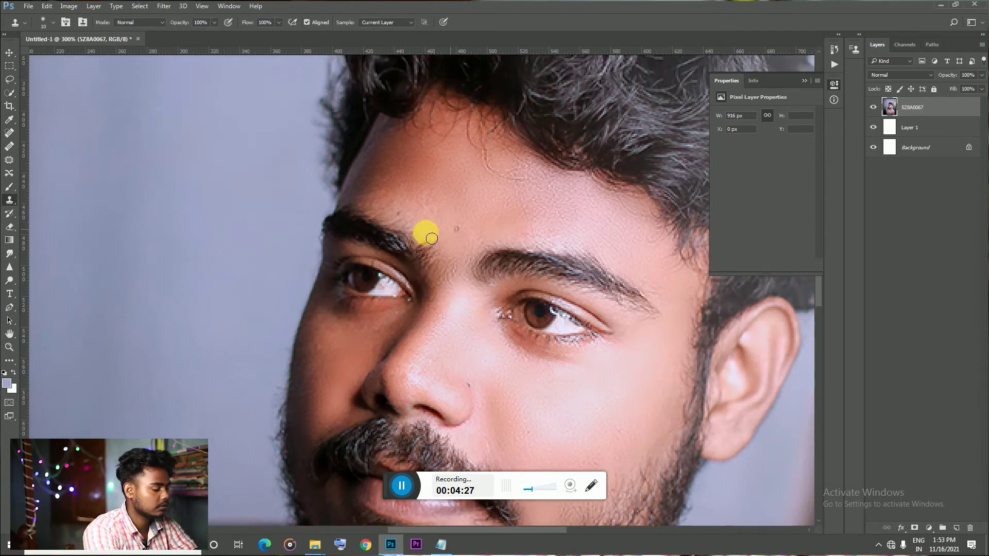
{"action": "key", "text": "bracketright"}
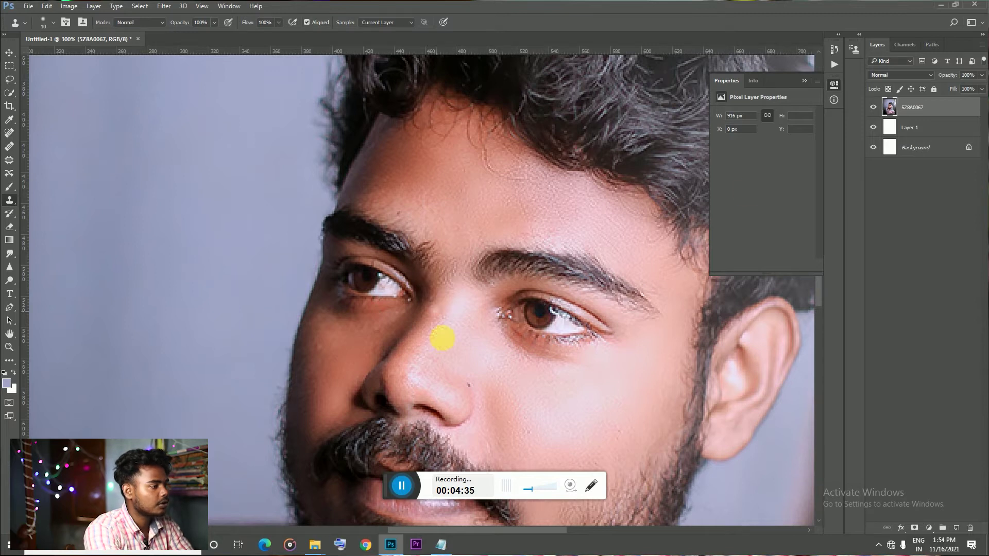
Step: Set the Brush to size 1 with black as the painting colour
{"action": "left_click", "coordinate": [10, 187]}
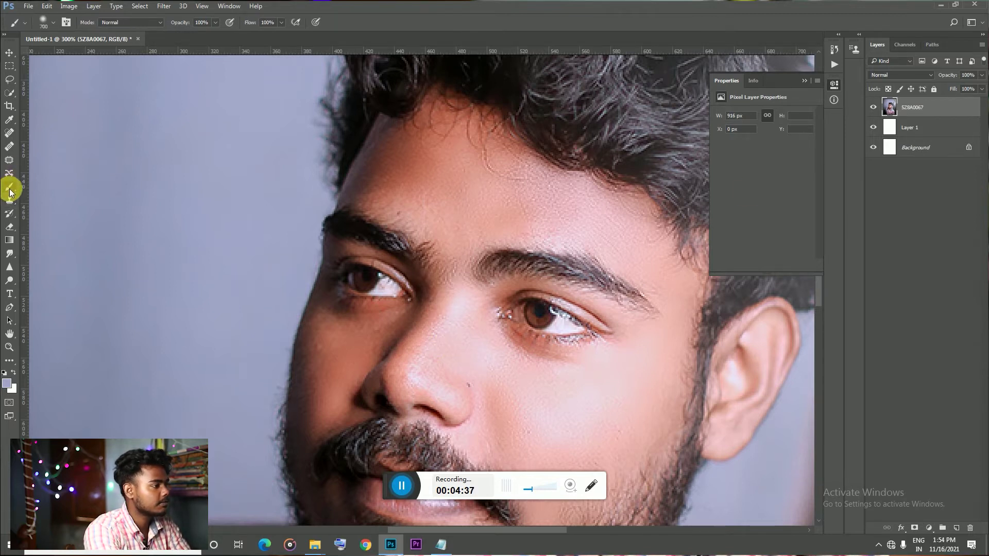
{"action": "left_click_drag", "start_coordinate": [512, 190], "coordinate": [6, 407]}
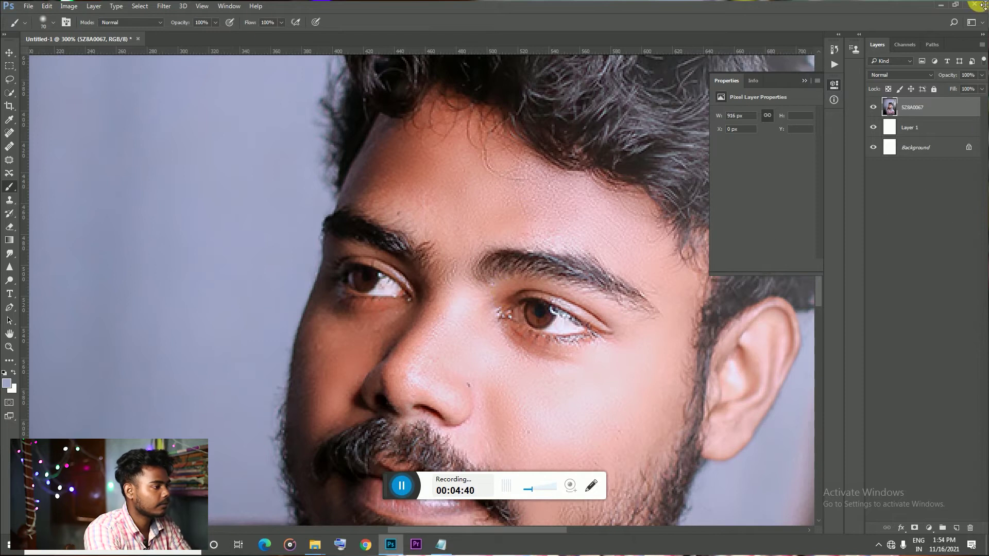
{"action": "left_click", "coordinate": [7, 384]}
{"action": "left_click", "coordinate": [851, 135]}
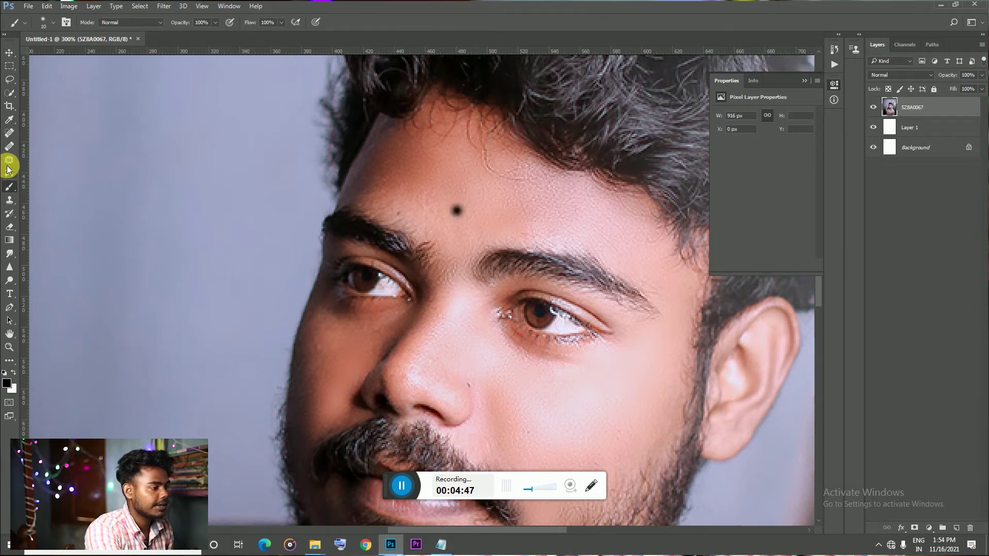
Step: Clone clean skin over the dark spot on the man's forehead
{"action": "left_click", "coordinate": [13, 204]}
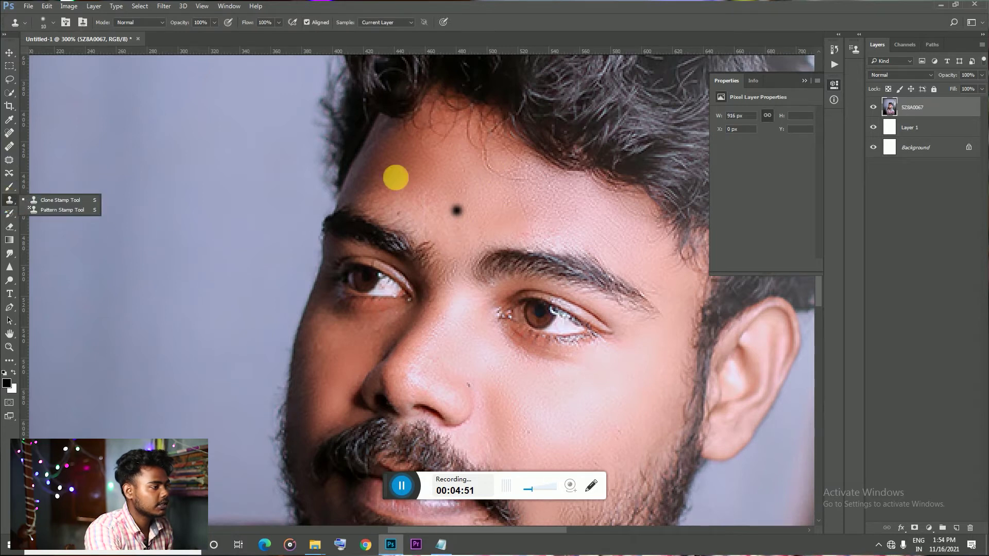
{"action": "left_click", "coordinate": [489, 225], "text": "alt"}
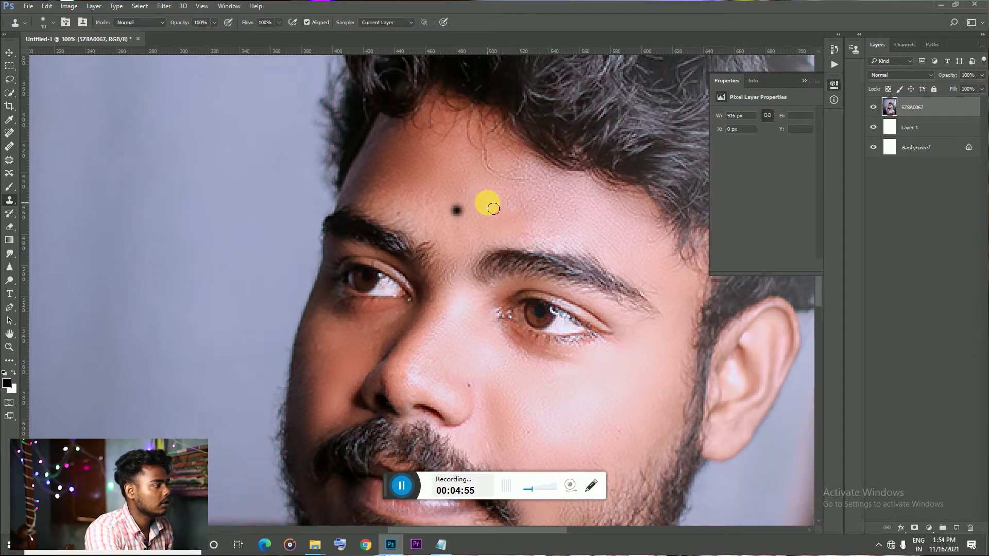
{"action": "left_click", "coordinate": [458, 212]}
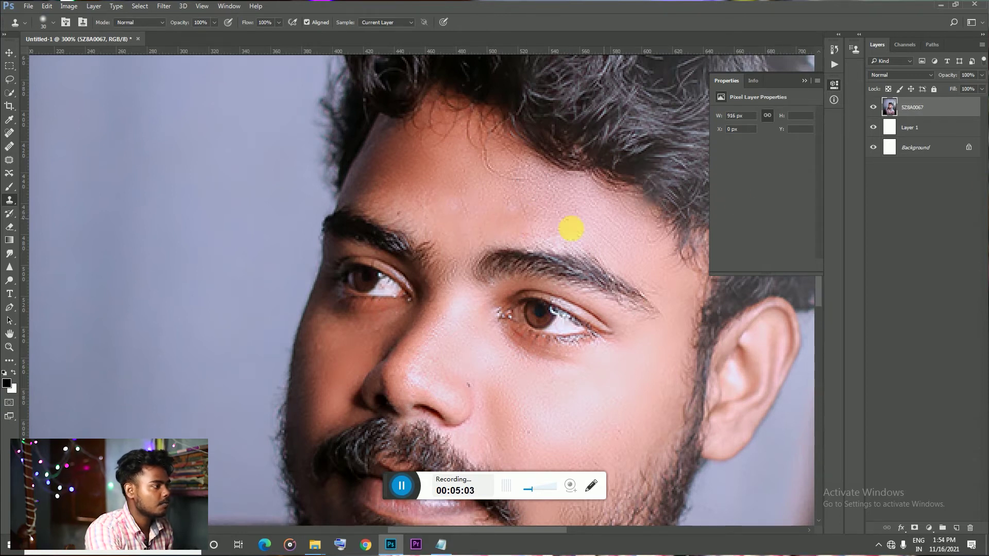
Step: Make the plain Brush active and zoom out to view the whole retouched portrait
{"action": "left_click", "coordinate": [11, 163]}
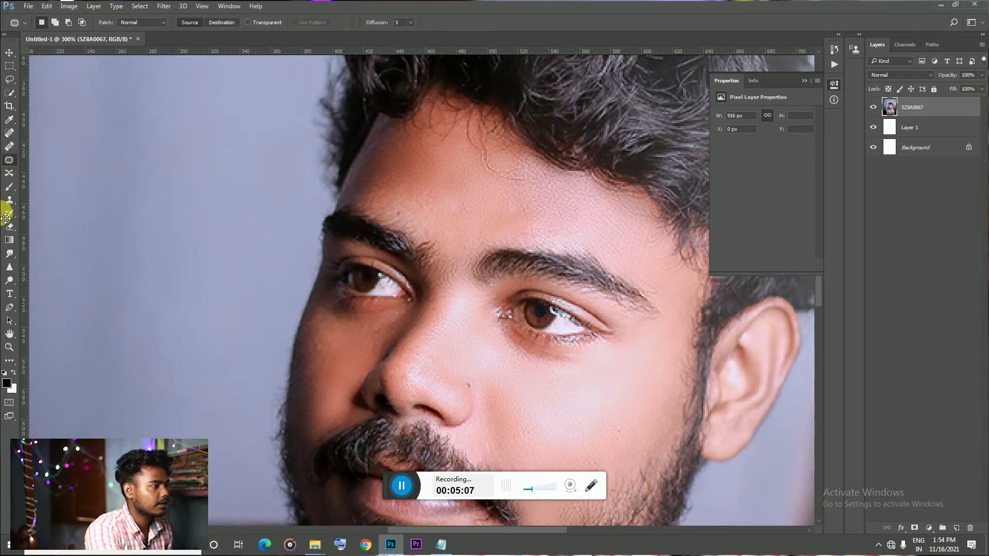
{"action": "left_click", "coordinate": [7, 185]}
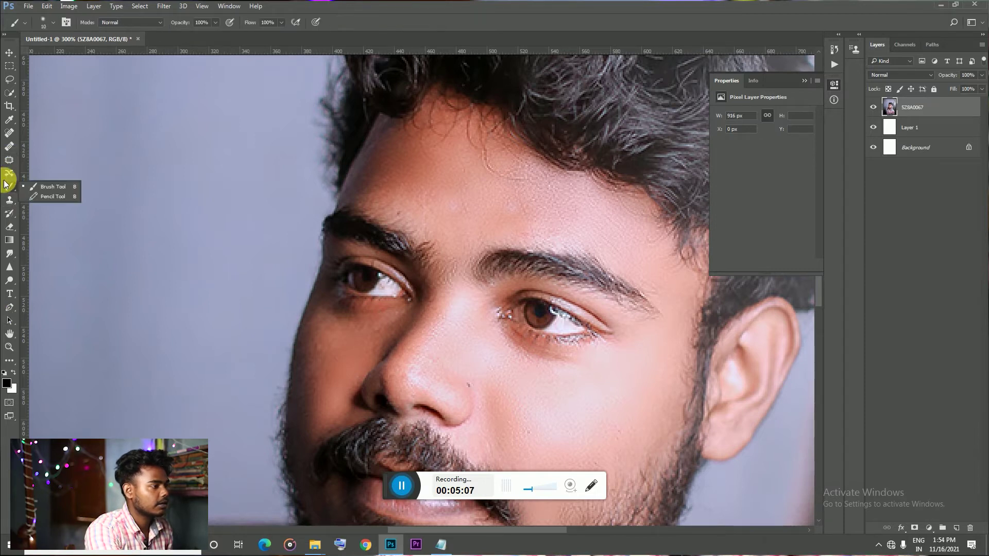
{"action": "left_click", "coordinate": [466, 194]}
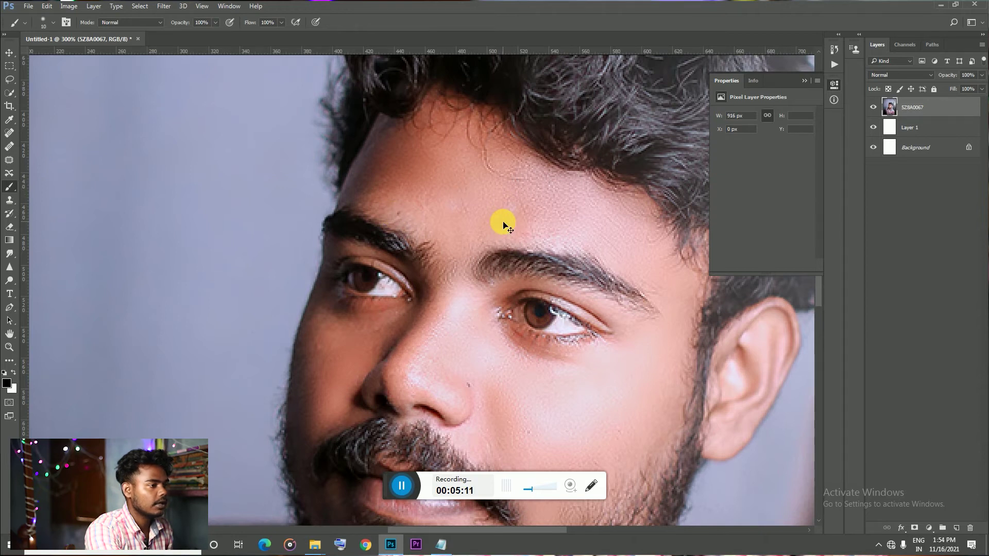
{"action": "scroll", "coordinate": [463, 289], "scroll_direction": "down", "scroll_amount": 5}
{"action": "scroll", "coordinate": [514, 293], "scroll_direction": "up", "scroll_amount": 5}
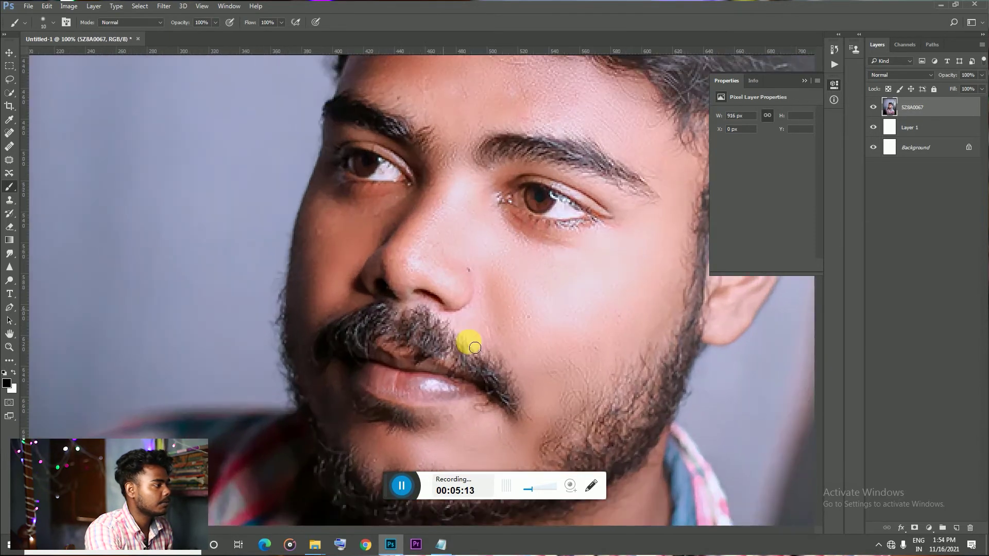
{"action": "scroll", "coordinate": [475, 348], "scroll_direction": "down", "scroll_amount": 2}
{"action": "scroll", "coordinate": [471, 346], "scroll_direction": "down", "scroll_amount": 2}
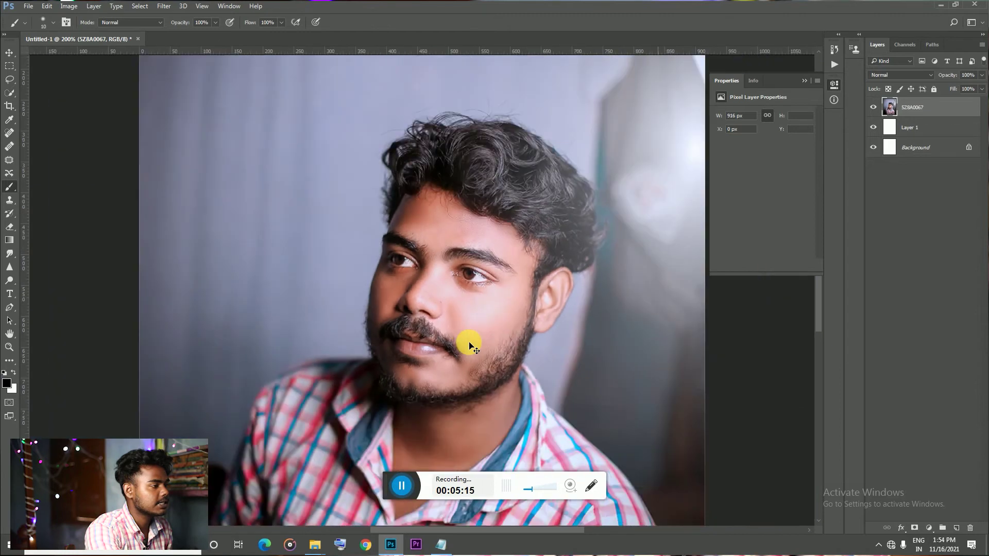
{"action": "scroll", "coordinate": [470, 345], "scroll_direction": "down", "scroll_amount": 3}
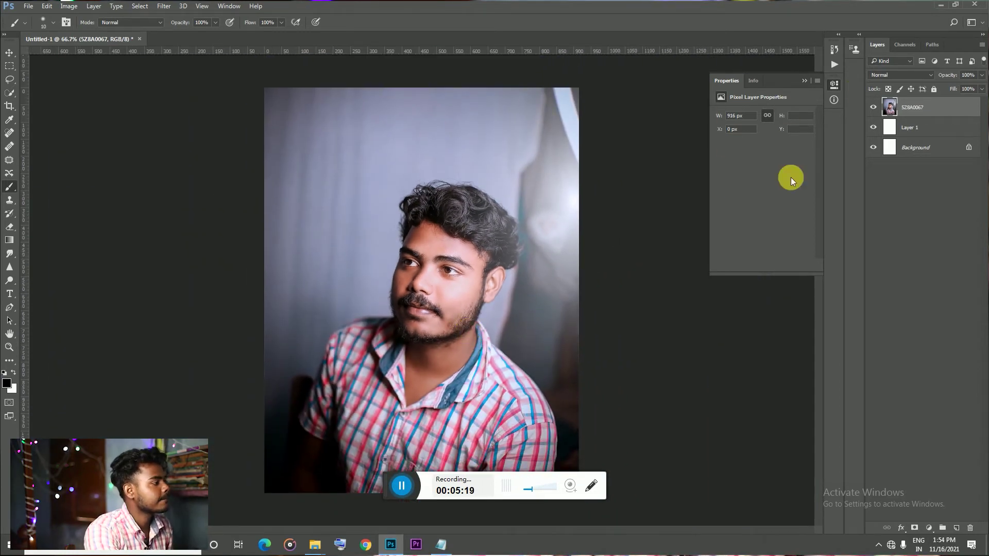
Step: Apply a 12.5-pixel Gaussian blur to the portrait layer
{"action": "key", "text": "ctrl+plus"}
{"action": "key", "text": "ctrl+minus"}
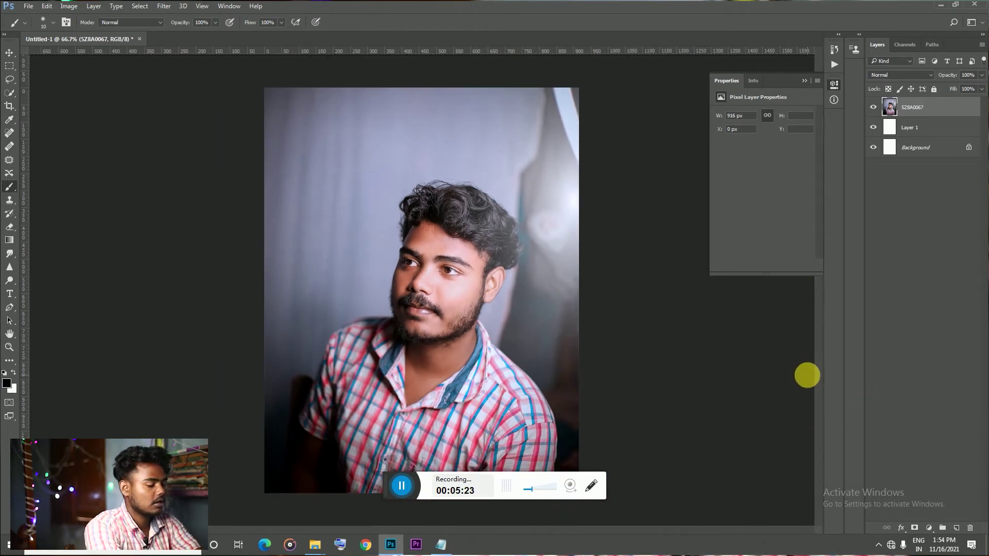
{"action": "left_click", "coordinate": [164, 6]}
{"action": "mouse_move", "coordinate": [168, 120]}
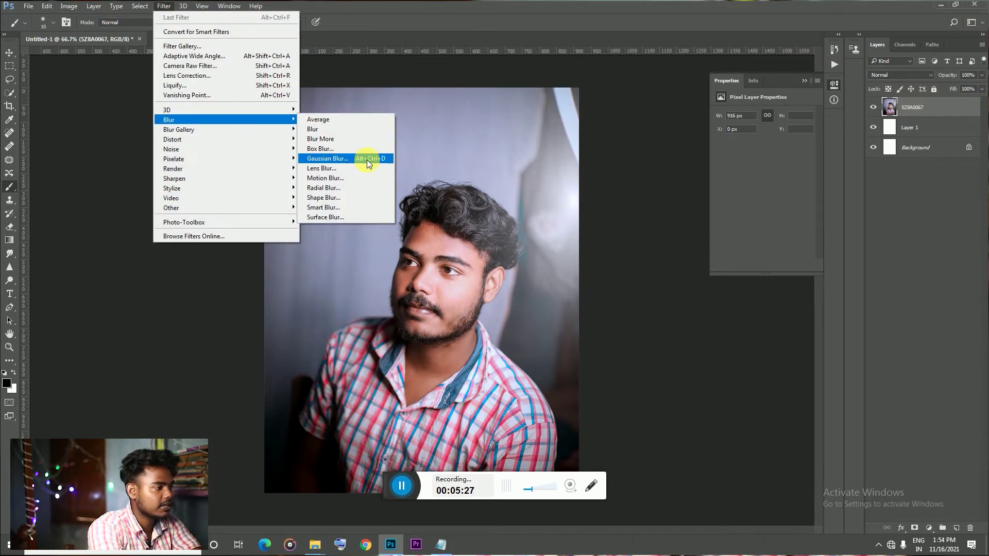
{"action": "left_click", "coordinate": [367, 159]}
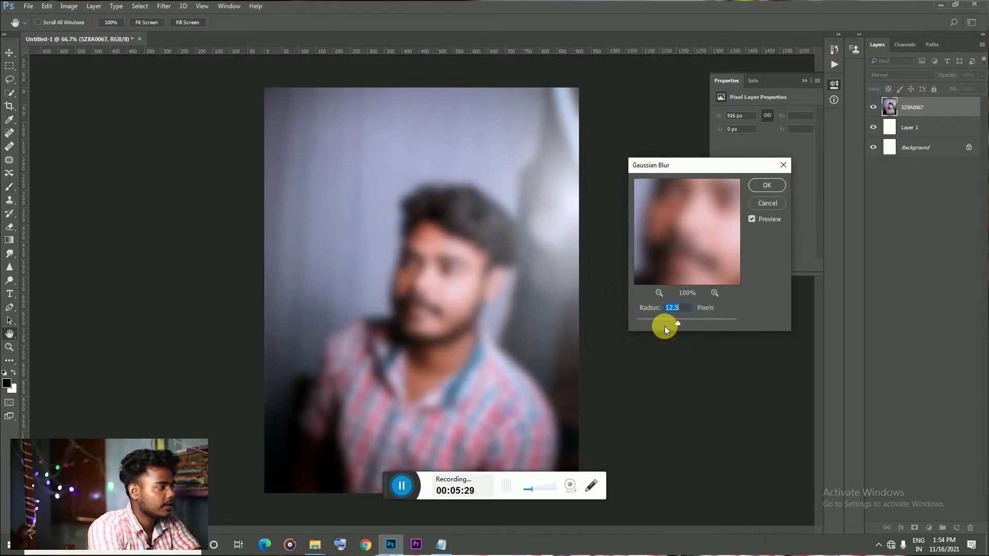
{"action": "left_click", "coordinate": [766, 185]}
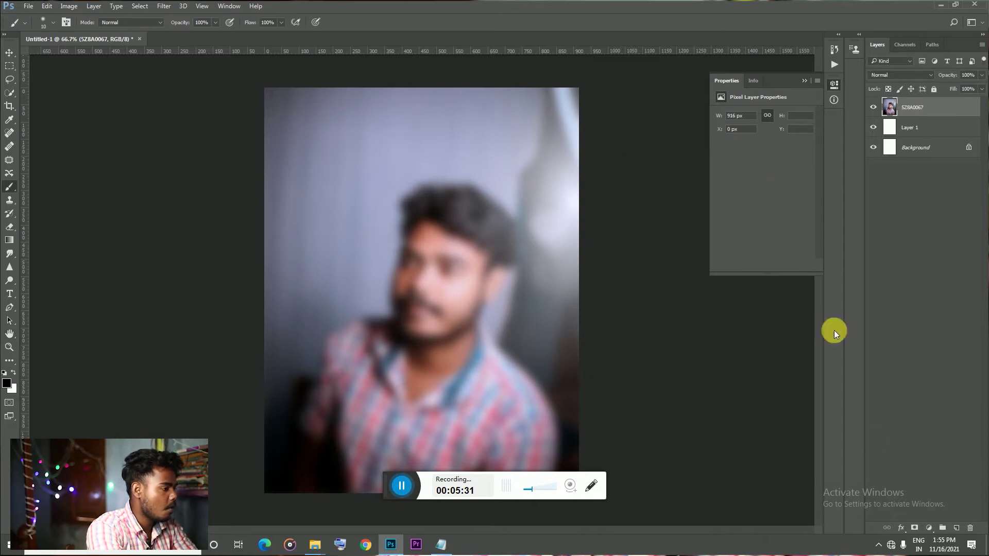
Step: Add a layer mask, test inverting it with Ctrl+I, and duplicate the photo layer
{"action": "left_click", "coordinate": [915, 528]}
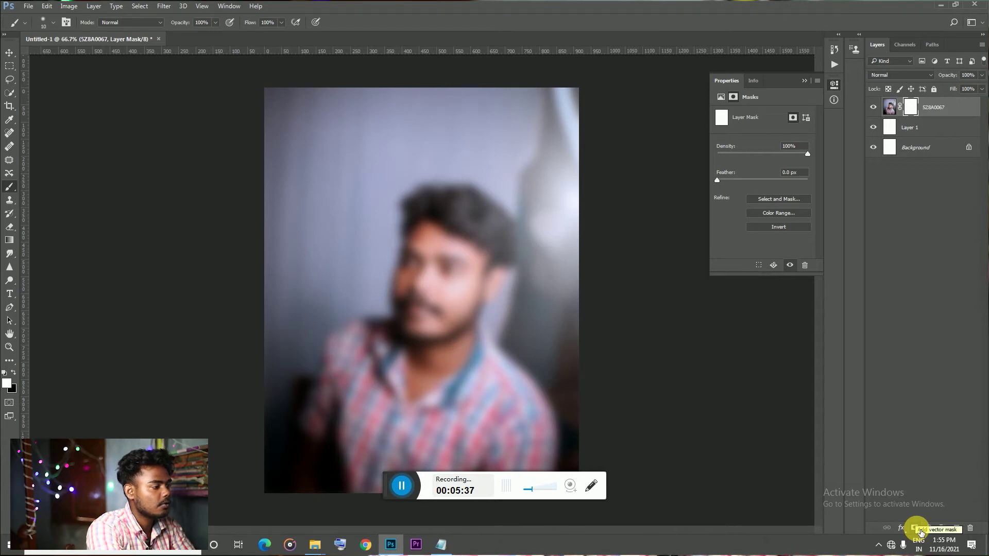
{"action": "key", "text": "ctrl+i"}
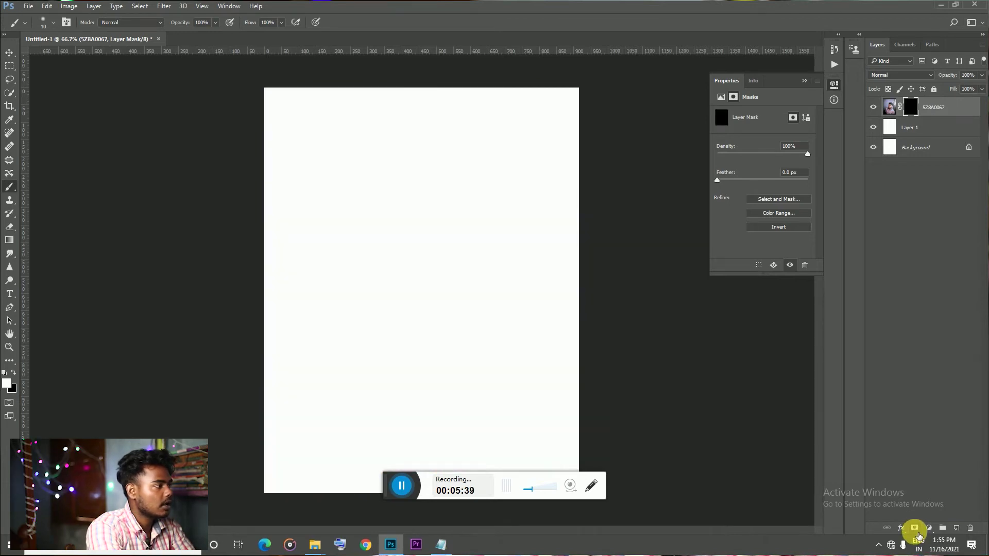
{"action": "key", "text": "ctrl+i"}
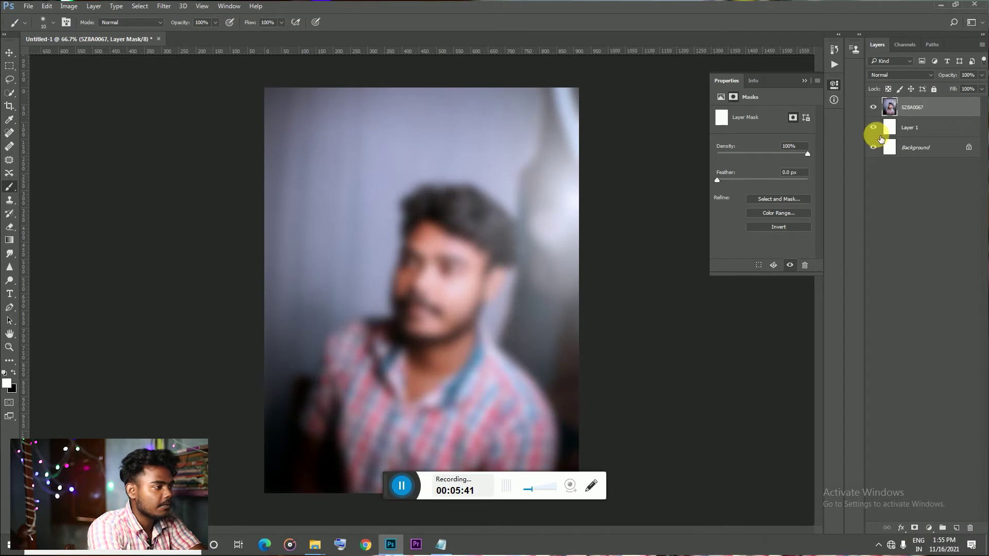
{"action": "left_click", "coordinate": [887, 128]}
{"action": "key", "text": "ctrl+j"}
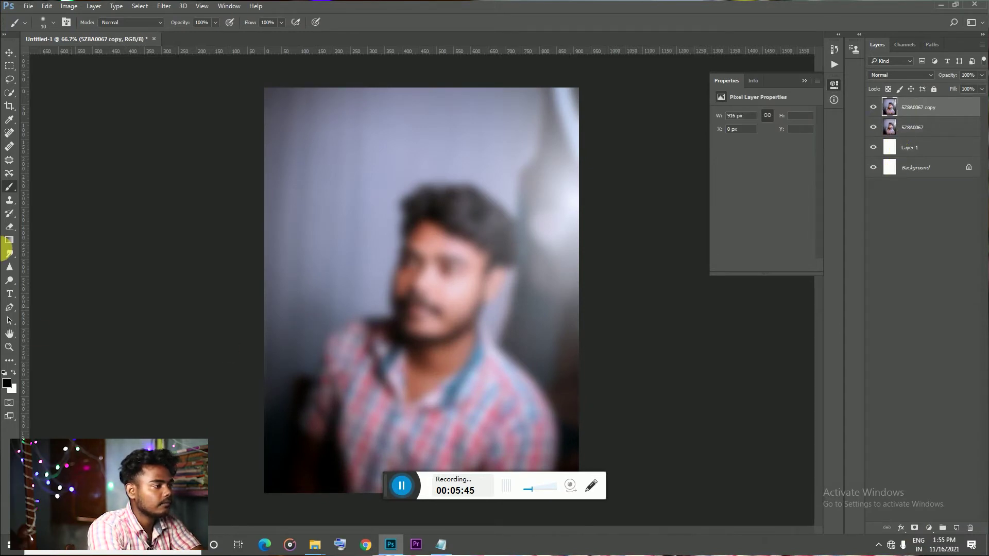
Step: Cancel a previewed Gaussian blur and duplicate the sharp photo layer
{"action": "left_click", "coordinate": [164, 7]}
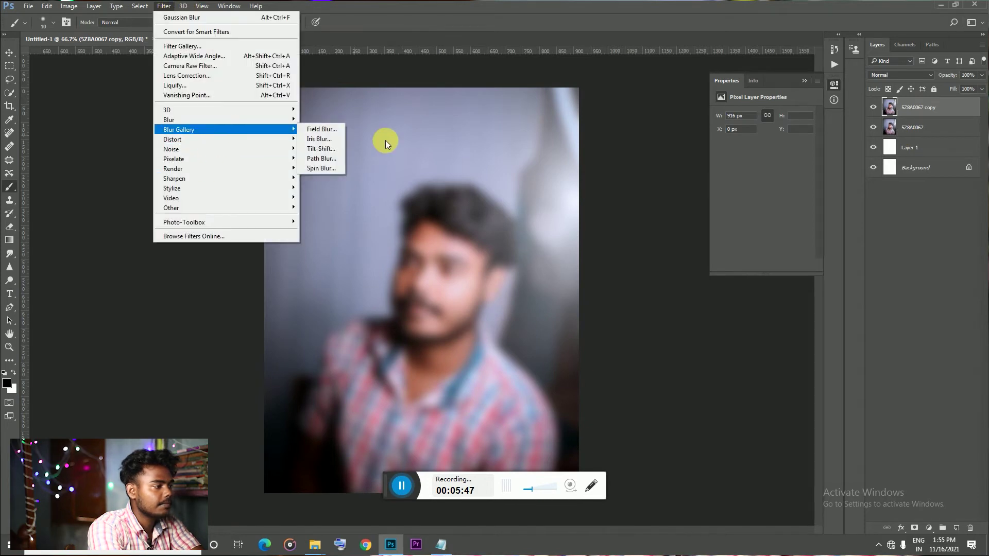
{"action": "mouse_move", "coordinate": [169, 120]}
{"action": "left_click", "coordinate": [345, 160]}
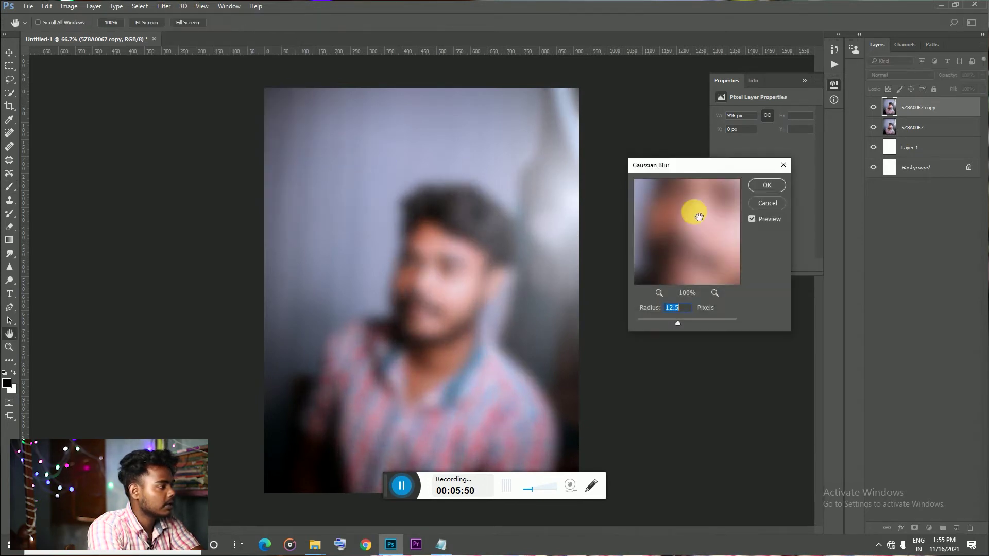
{"action": "left_click", "coordinate": [768, 203]}
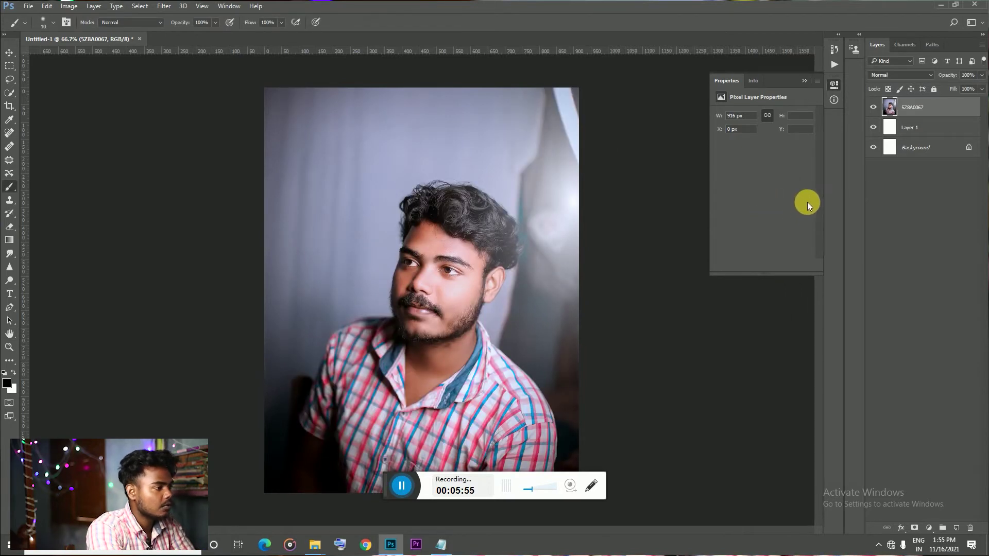
{"action": "key", "text": "ctrl+j"}
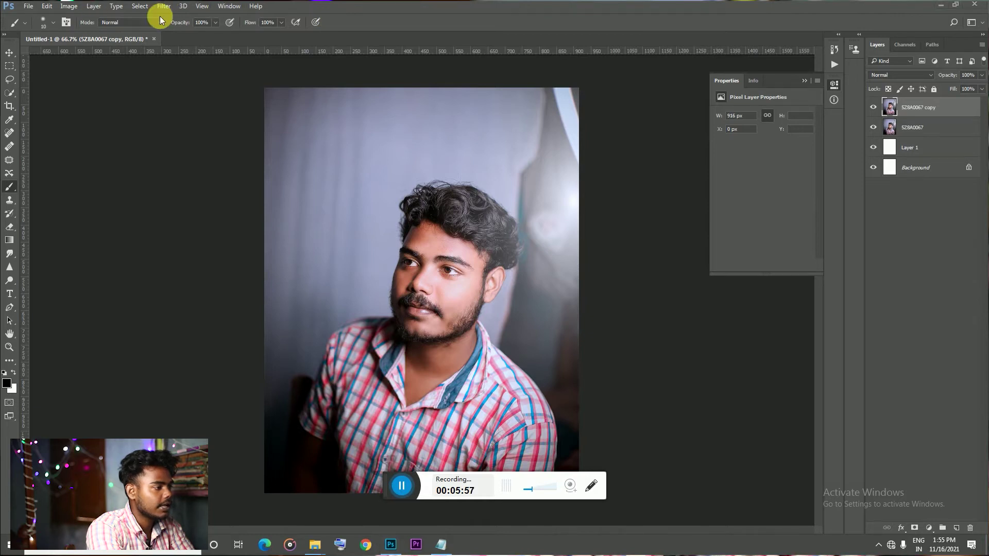
Step: Blur the copy by 12.5 pixels and hide it behind an inverted black mask
{"action": "left_click", "coordinate": [165, 6]}
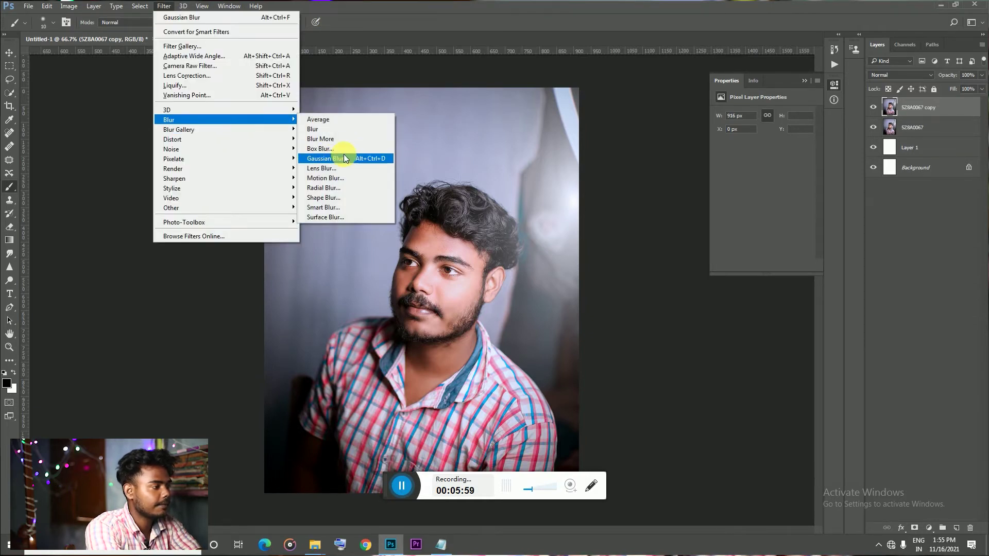
{"action": "left_click", "coordinate": [340, 158]}
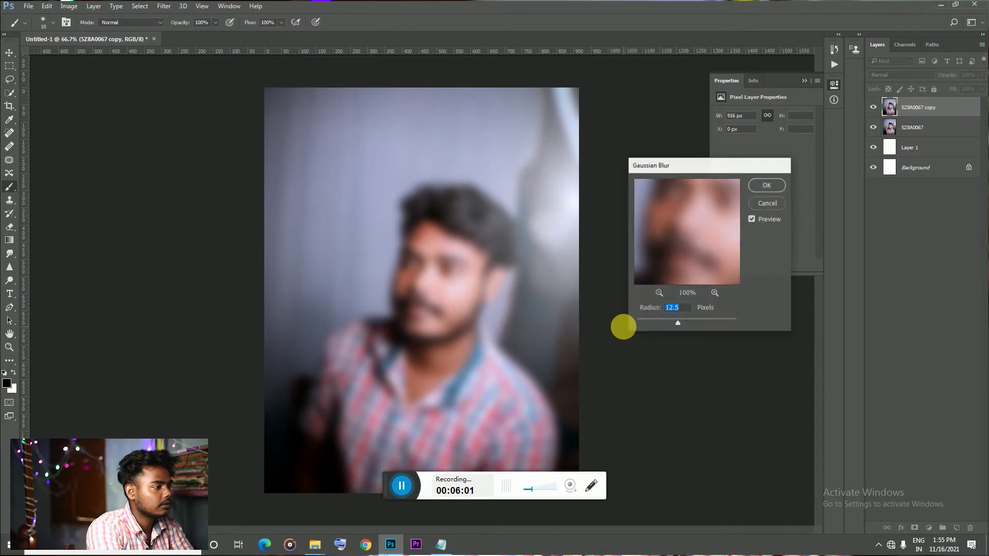
{"action": "key", "text": "Return"}
{"action": "left_click", "coordinate": [915, 529]}
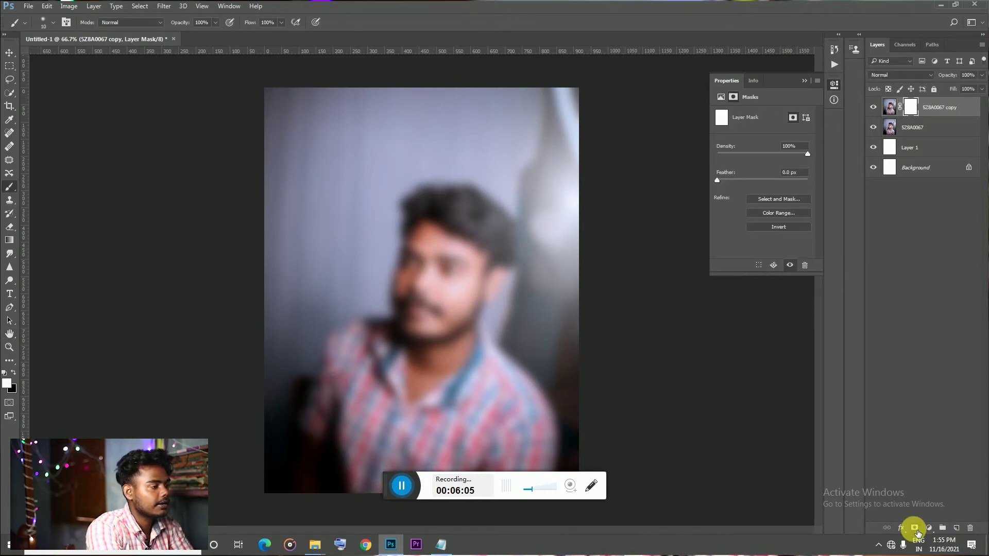
{"action": "key", "text": "ctrl+i"}
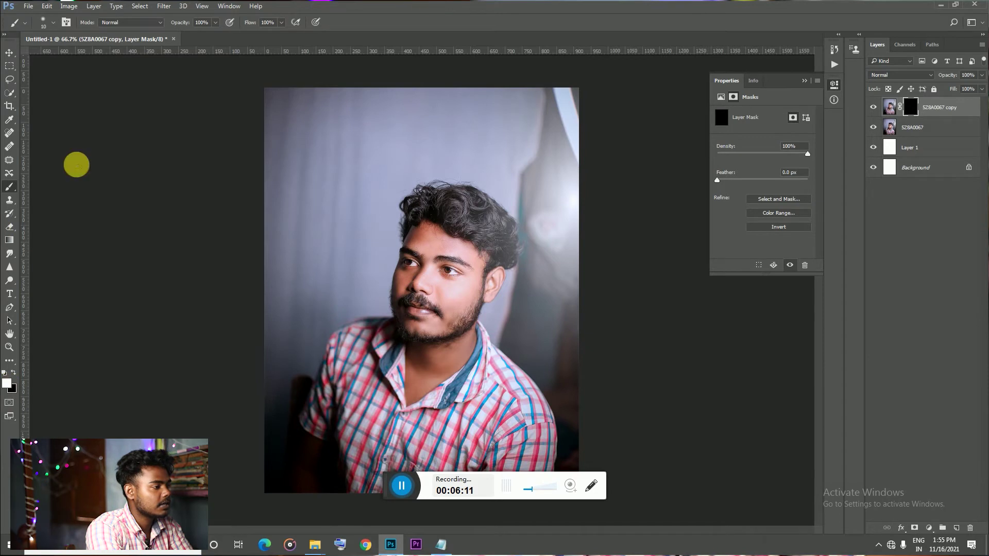
Step: Resize the brush and paint a white spot on the forehead in the copy's mask
{"action": "key", "text": "bracketright"}
{"action": "key", "text": "bracketright"}
{"action": "key", "text": "bracketright"}
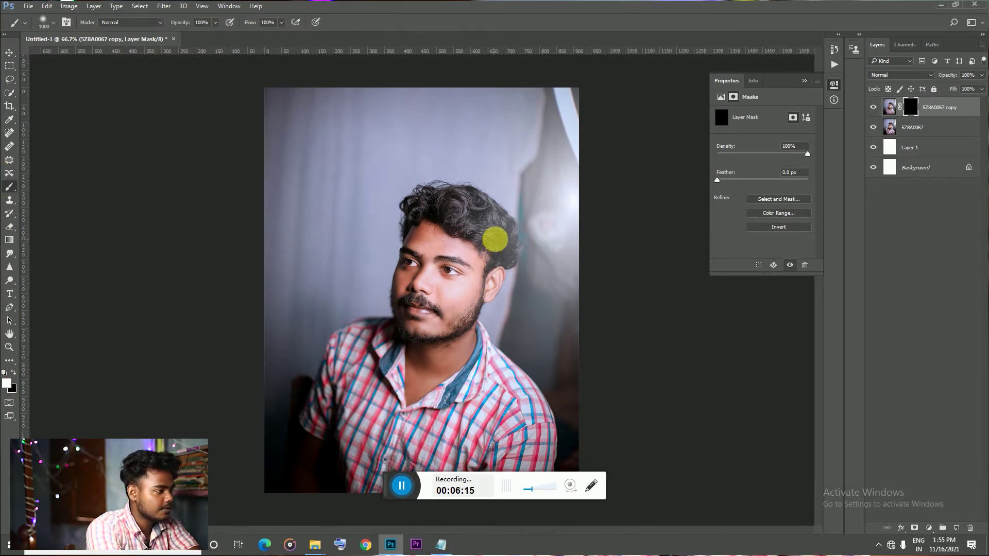
{"action": "key", "text": "bracketleft"}
{"action": "key", "text": "bracketleft"}
{"action": "key", "text": "bracketleft"}
{"action": "scroll", "coordinate": [439, 281], "scroll_direction": "up", "scroll_amount": 2}
{"action": "scroll", "coordinate": [438, 281], "scroll_direction": "up", "scroll_amount": 2}
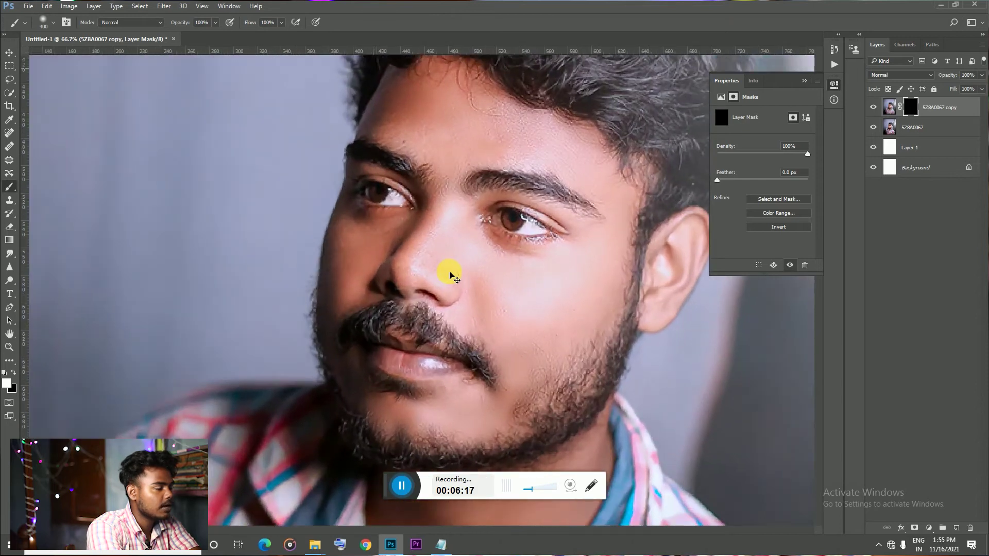
{"action": "scroll", "coordinate": [448, 270], "scroll_direction": "up", "scroll_amount": 1}
{"action": "key", "text": "bracketleft"}
{"action": "key", "text": "bracketleft"}
{"action": "key", "text": "bracketleft"}
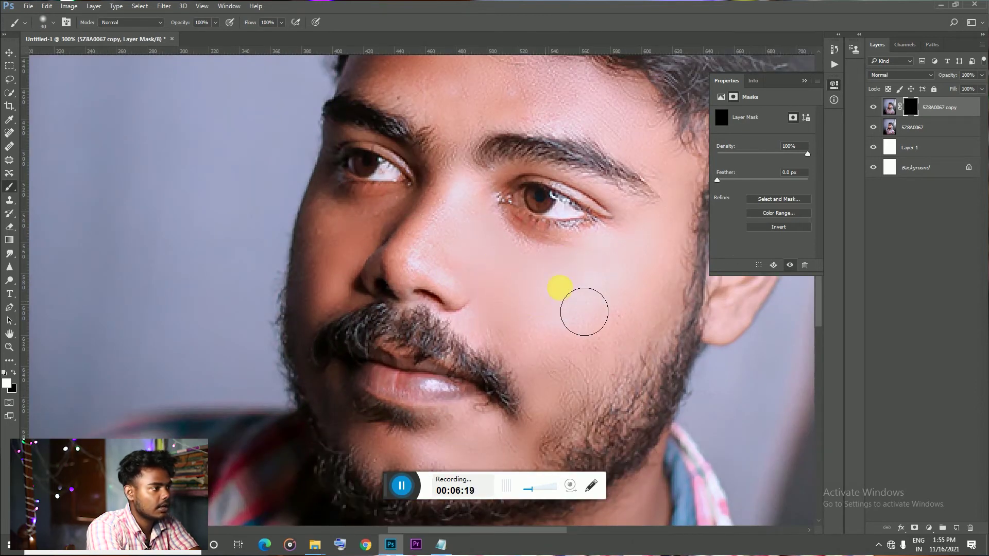
{"action": "scroll", "coordinate": [470, 259], "scroll_direction": "down", "scroll_amount": 2}
{"action": "scroll", "coordinate": [402, 222], "scroll_direction": "down", "scroll_amount": 1}
{"action": "key", "text": "bracketright"}
{"action": "left_click", "coordinate": [419, 207]}
Step: Paint the background white on the mask with a 250 brush, then delete the copy layer
{"action": "key", "text": "bracketright"}
{"action": "key", "text": "bracketright"}
{"action": "key", "text": "bracketright"}
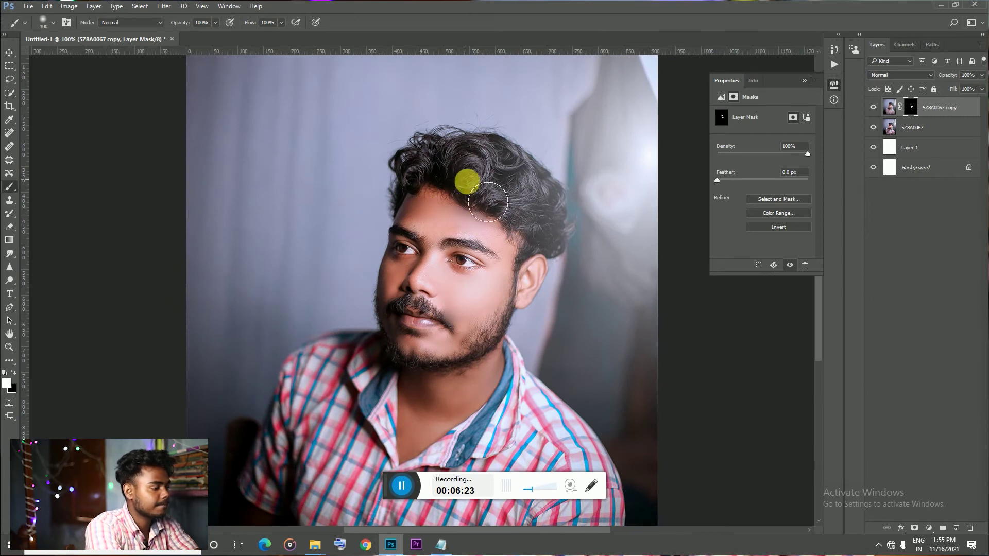
{"action": "scroll", "coordinate": [553, 242], "scroll_direction": "down", "scroll_amount": 1}
{"action": "key", "text": "ctrl+minus"}
{"action": "key", "text": "bracketright"}
{"action": "key", "text": "bracketright"}
{"action": "key", "text": "bracketright"}
{"action": "key", "text": "bracketright"}
{"action": "key", "text": "bracketright"}
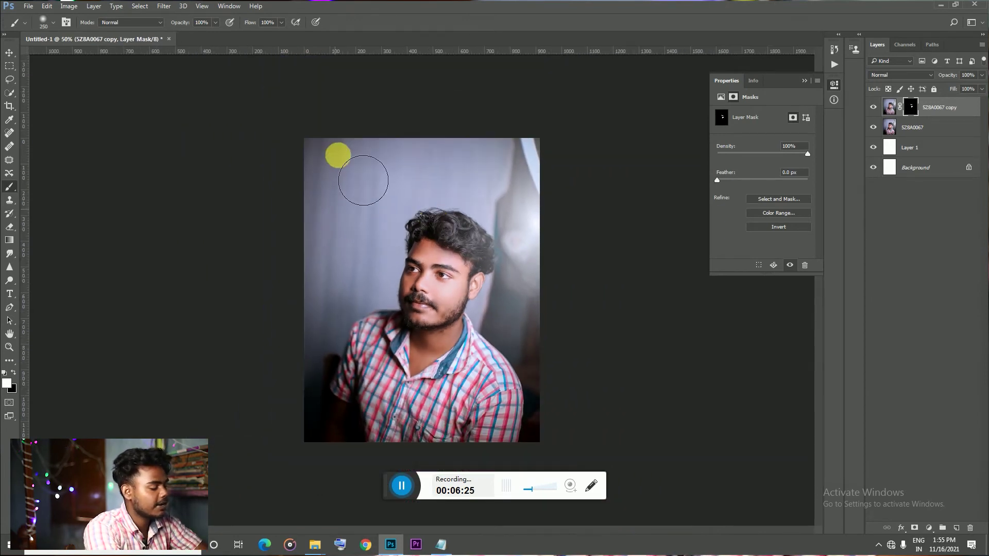
{"action": "mouse_move", "coordinate": [473, 173]}
{"action": "left_mouse_down"}
{"action": "mouse_move", "coordinate": [570, 177]}
{"action": "mouse_move", "coordinate": [419, 194]}
{"action": "mouse_move", "coordinate": [343, 316]}
{"action": "mouse_move", "coordinate": [495, 210]}
{"action": "left_mouse_up"}
{"action": "key", "text": "ctrl+plus"}
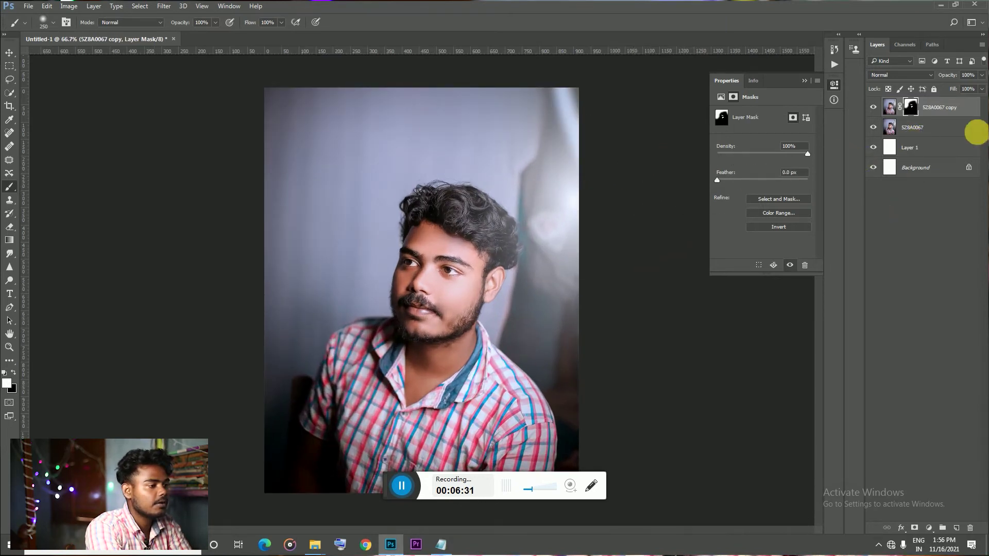
{"action": "key", "text": "Delete"}
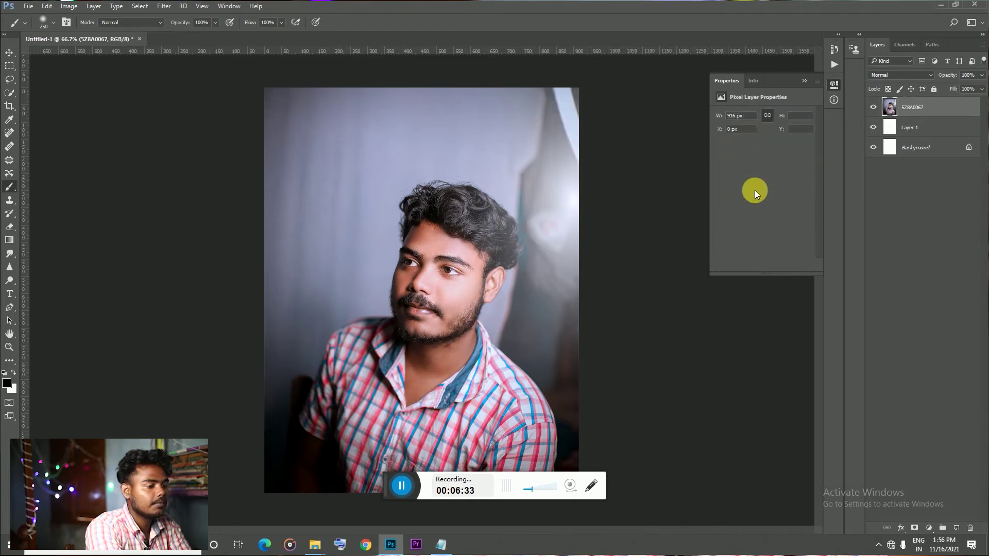
Step: Duplicate the 5Z8A0067 layer and set the foreground colour to red ff0000
{"action": "key", "text": "ctrl+j"}
{"action": "left_click", "coordinate": [7, 383]}
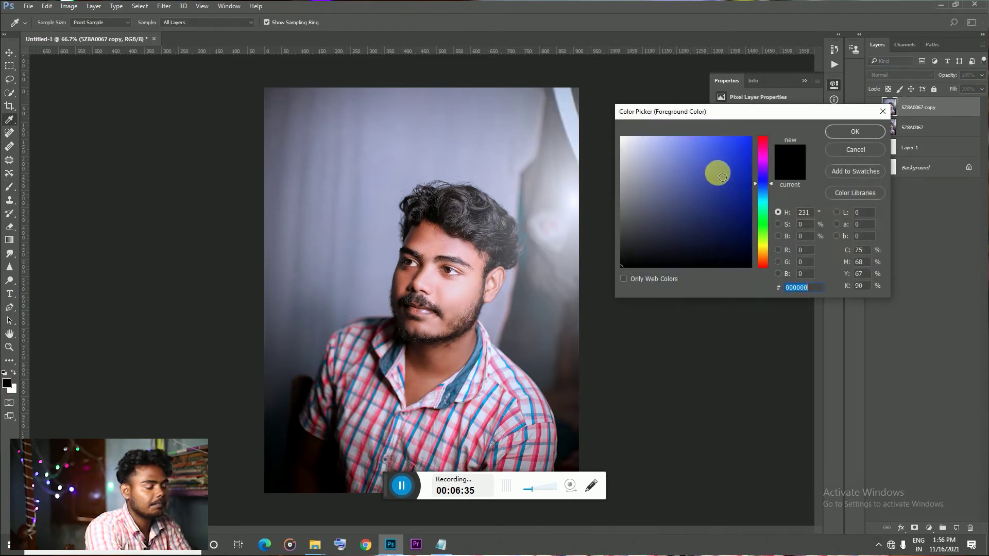
{"action": "left_click_drag", "start_coordinate": [755, 237], "coordinate": [757, 268]}
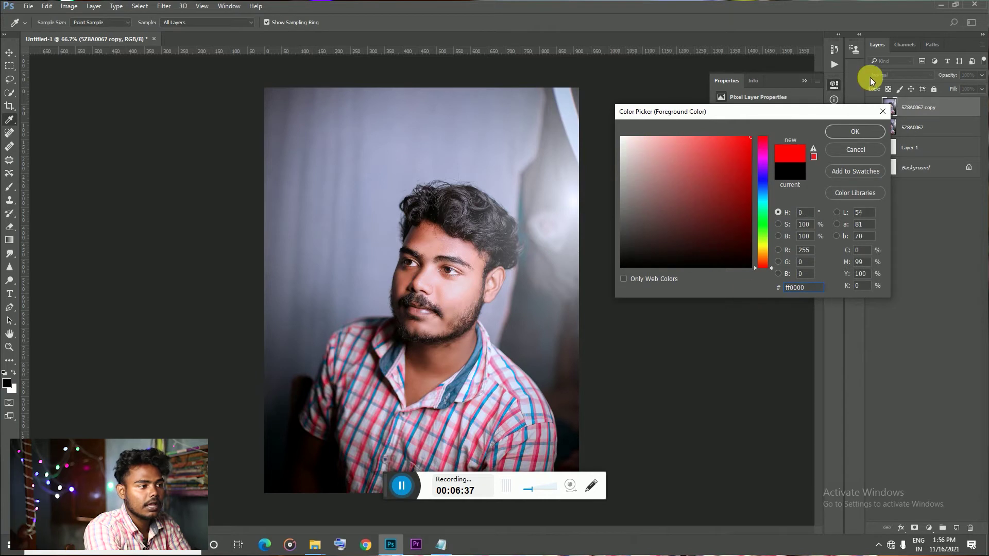
{"action": "left_click", "coordinate": [845, 131]}
Step: Brush a trial red stroke across the photo at size 300, then undo it
{"action": "key", "text": "b"}
{"action": "key", "text": "ctrl+1"}
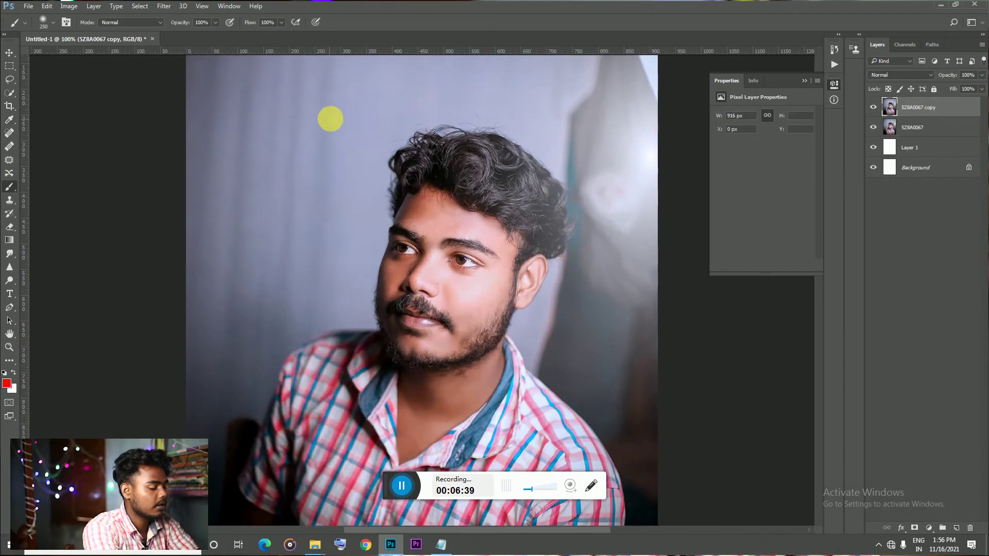
{"action": "key", "text": "ctrl+minus"}
{"action": "key", "text": "bracketright"}
{"action": "mouse_move", "coordinate": [278, 111]}
{"action": "left_mouse_down"}
{"action": "mouse_move", "coordinate": [595, 126]}
{"action": "mouse_move", "coordinate": [269, 185]}
{"action": "mouse_move", "coordinate": [420, 210]}
{"action": "mouse_move", "coordinate": [558, 302]}
{"action": "mouse_move", "coordinate": [239, 422]}
{"action": "mouse_move", "coordinate": [341, 387]}
{"action": "mouse_move", "coordinate": [309, 496]}
{"action": "mouse_move", "coordinate": [601, 397]}
{"action": "left_mouse_up"}
{"action": "key", "text": "ctrl+minus"}
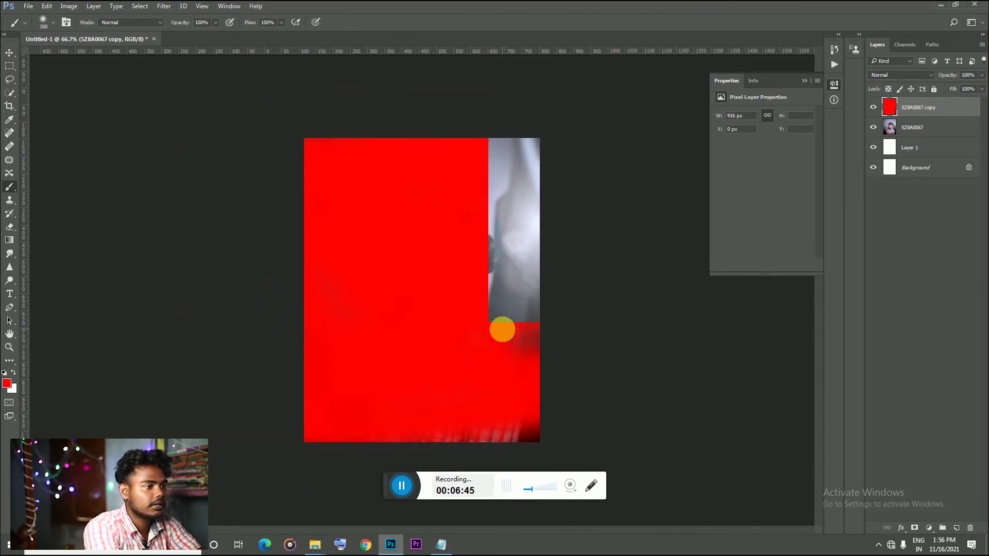
{"action": "key", "text": "ctrl+z"}
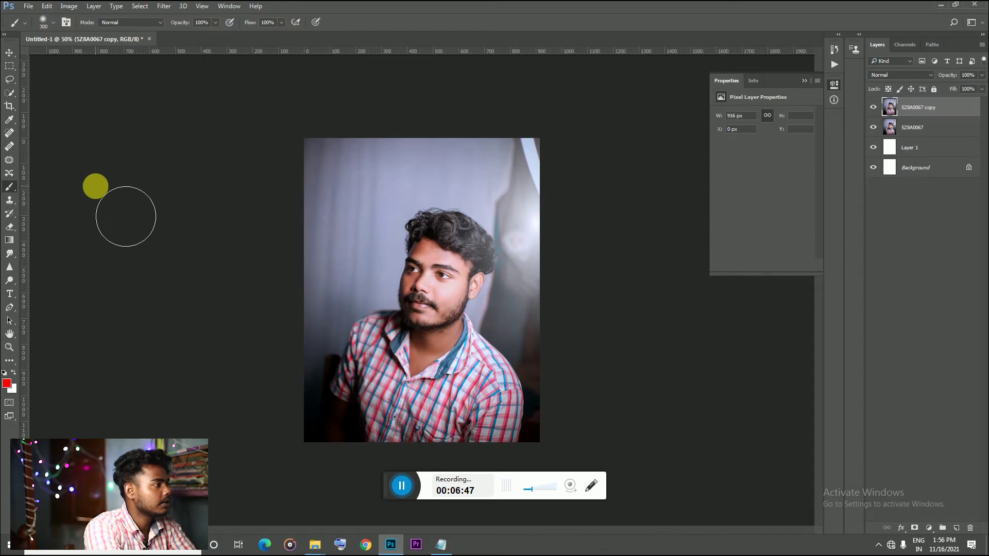
Step: Select the Eraser tool, then add and remove a layer mask on the copy
{"action": "left_click", "coordinate": [9, 201]}
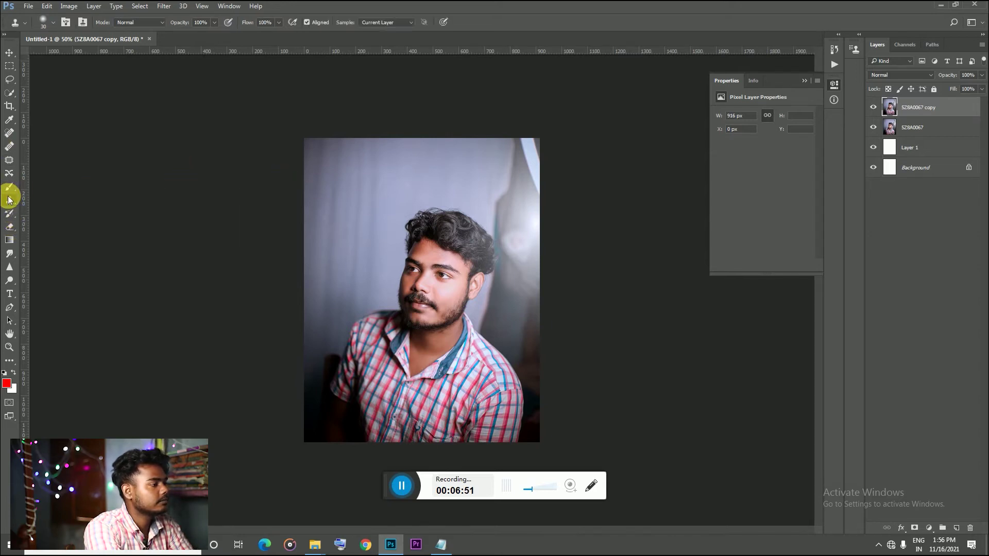
{"action": "left_click", "coordinate": [13, 218]}
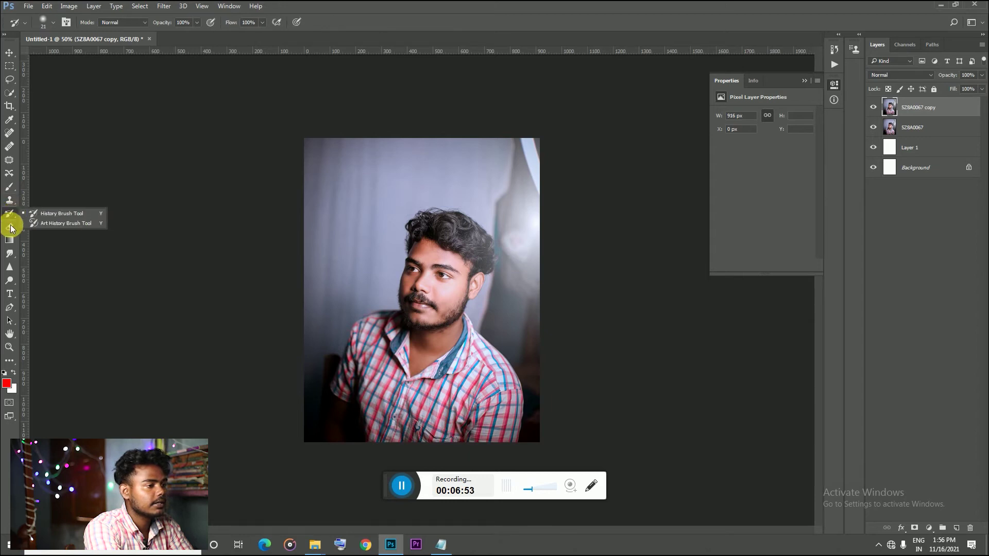
{"action": "left_click", "coordinate": [11, 230]}
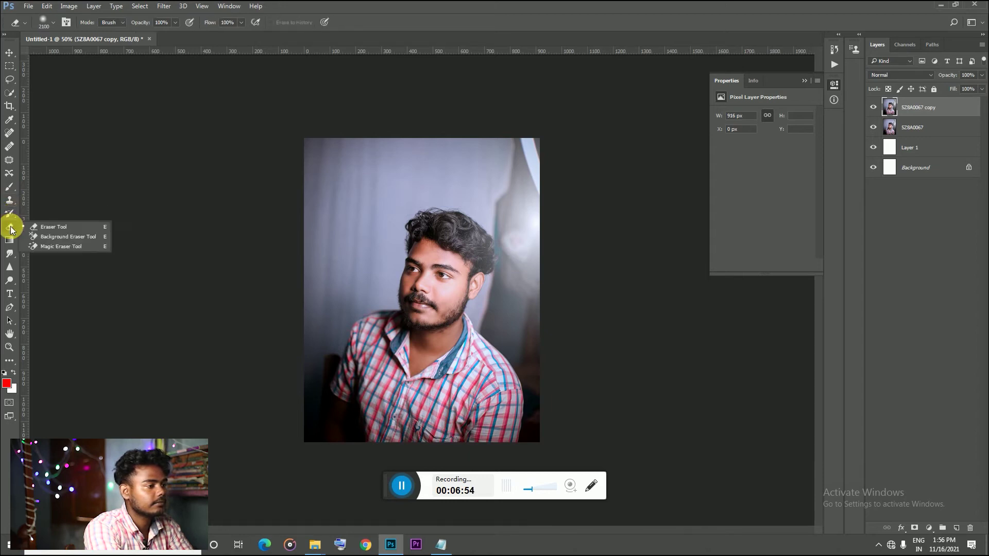
{"action": "left_click", "coordinate": [39, 228]}
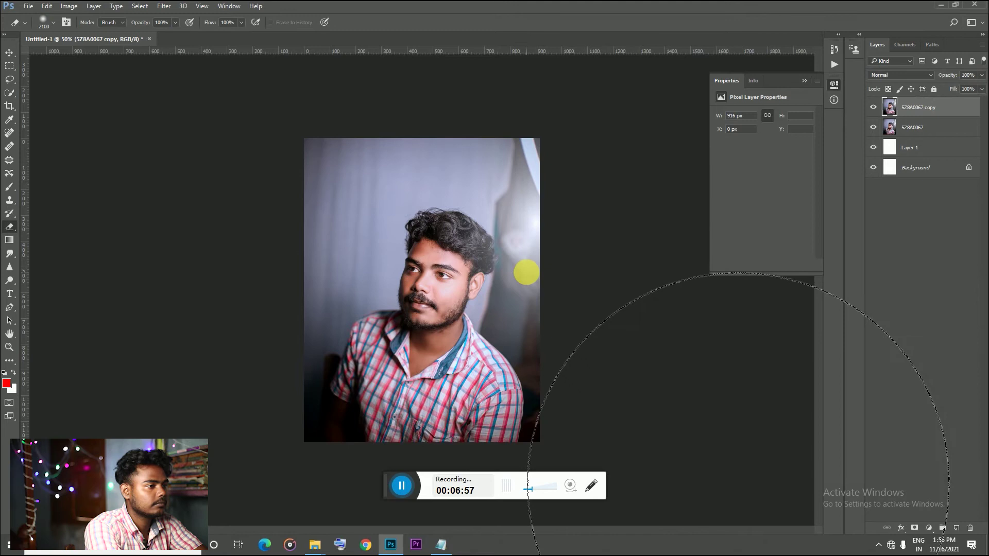
{"action": "key", "text": "ctrl+plus"}
{"action": "key", "text": "ctrl+plus"}
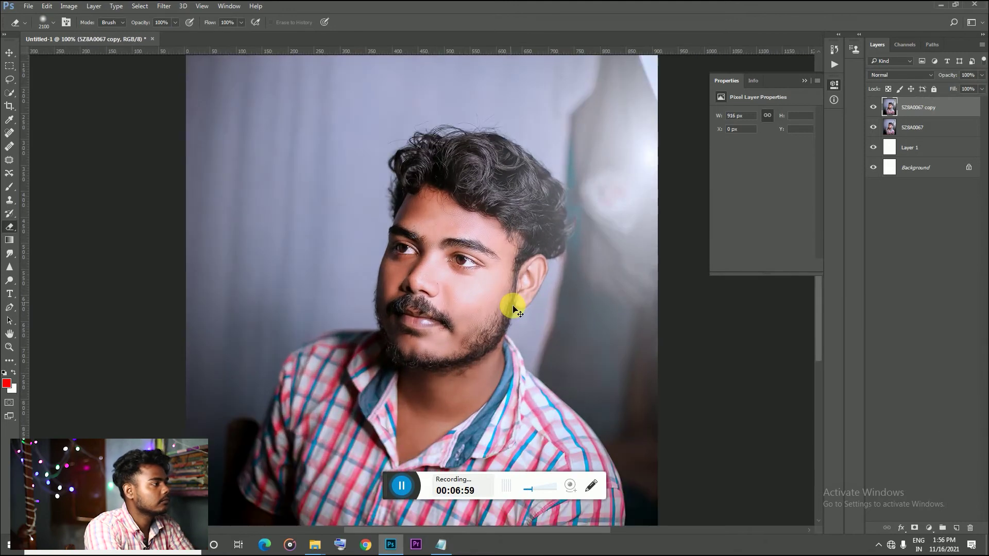
{"action": "key", "text": "ctrl+plus"}
{"action": "key", "text": "ctrl+minus"}
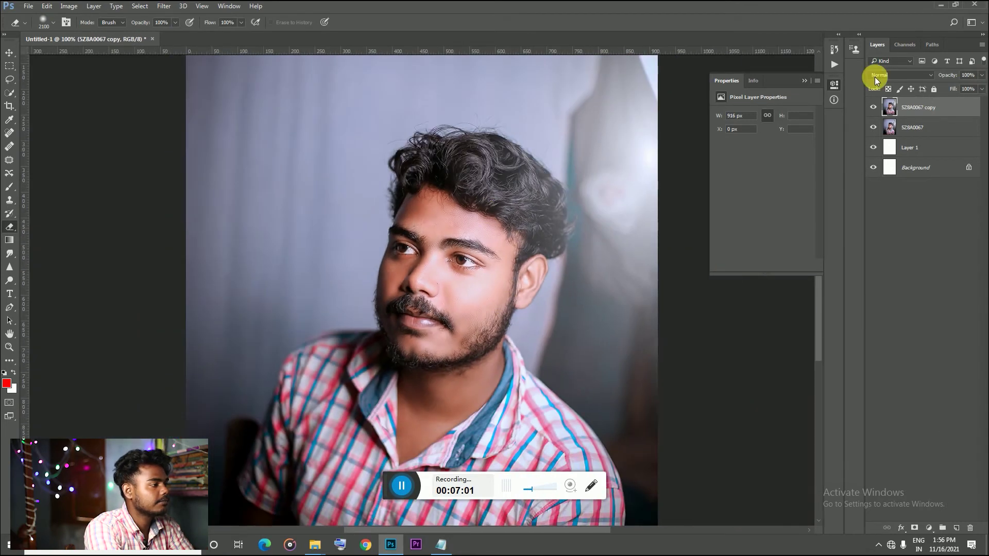
{"action": "left_click", "coordinate": [915, 528]}
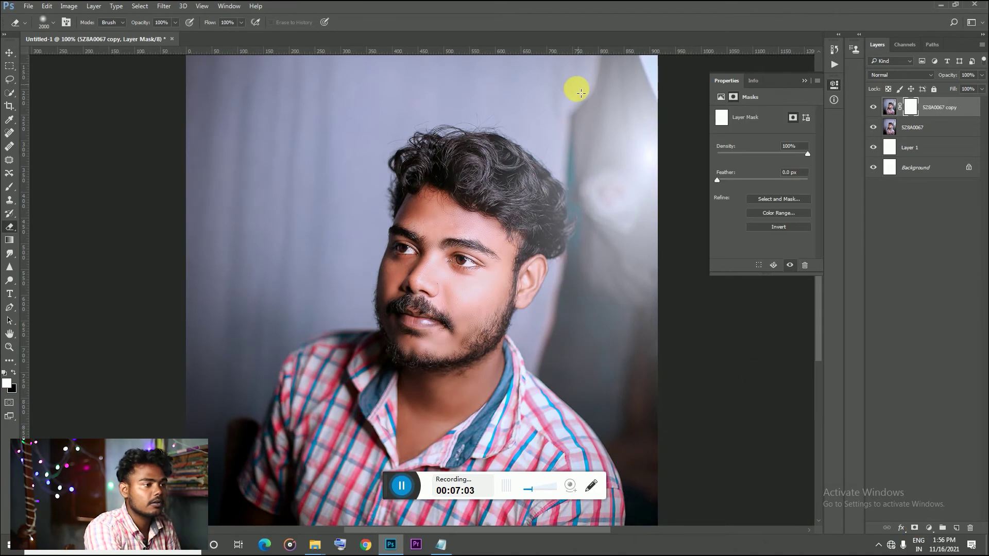
{"action": "key", "text": "bracketleft"}
{"action": "key", "text": "bracketleft"}
{"action": "key", "text": "bracketleft"}
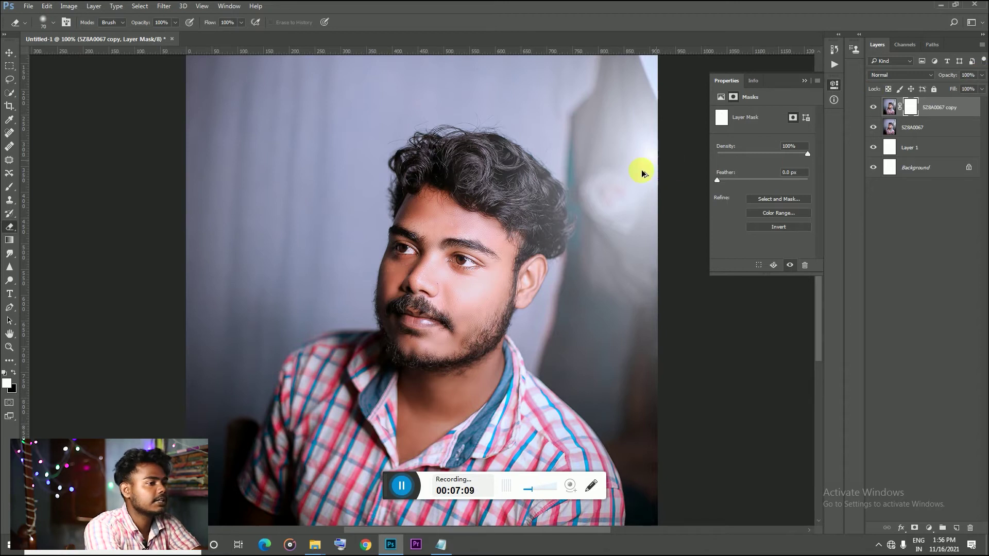
{"action": "key", "text": "Delete"}
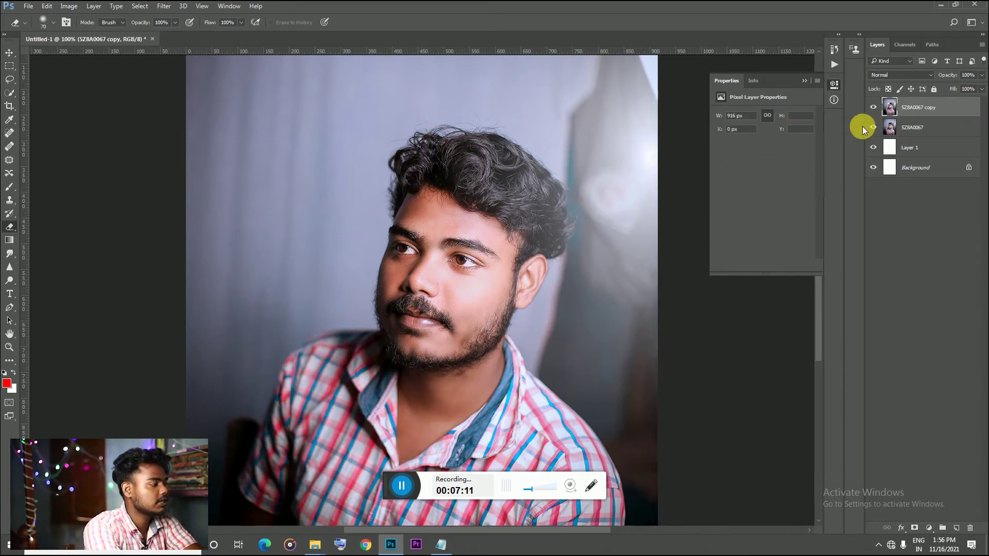
Step: Hide 5Z8A0067, Layer 1 and Background, erase over the hair, and undo the strokes
{"action": "left_click_drag", "start_coordinate": [873, 128], "coordinate": [873, 147]}
{"action": "mouse_move", "coordinate": [466, 151]}
{"action": "left_mouse_down"}
{"action": "mouse_move", "coordinate": [526, 121]}
{"action": "mouse_move", "coordinate": [394, 144]}
{"action": "left_mouse_up"}
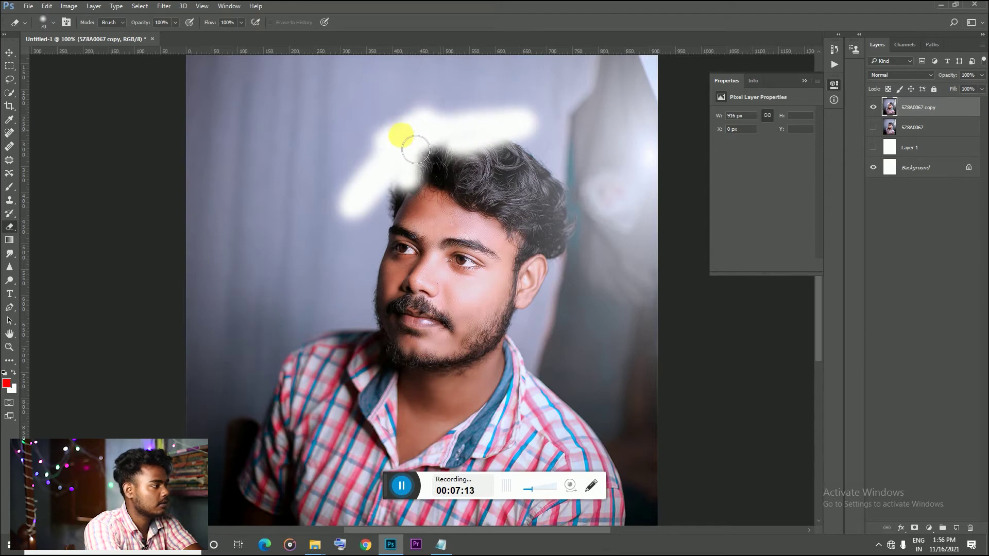
{"action": "left_click", "coordinate": [873, 168]}
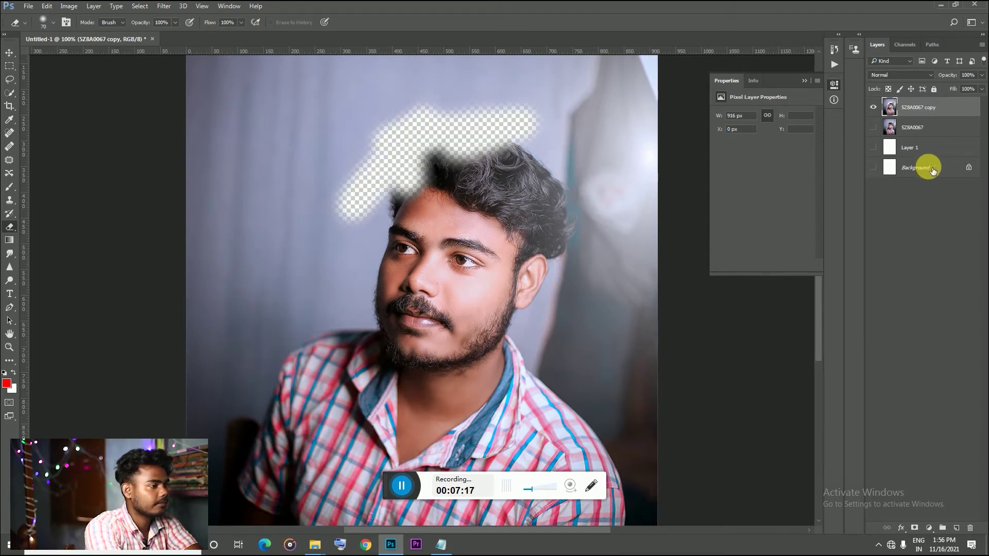
{"action": "mouse_move", "coordinate": [511, 155]}
{"action": "left_mouse_down"}
{"action": "mouse_move", "coordinate": [528, 172]}
{"action": "mouse_move", "coordinate": [418, 217]}
{"action": "mouse_move", "coordinate": [525, 217]}
{"action": "mouse_move", "coordinate": [415, 264]}
{"action": "mouse_move", "coordinate": [527, 249]}
{"action": "mouse_move", "coordinate": [486, 254]}
{"action": "mouse_move", "coordinate": [525, 301]}
{"action": "mouse_move", "coordinate": [442, 308]}
{"action": "mouse_move", "coordinate": [429, 340]}
{"action": "mouse_move", "coordinate": [425, 278]}
{"action": "mouse_move", "coordinate": [470, 331]}
{"action": "mouse_move", "coordinate": [533, 298]}
{"action": "mouse_move", "coordinate": [494, 317]}
{"action": "left_mouse_up"}
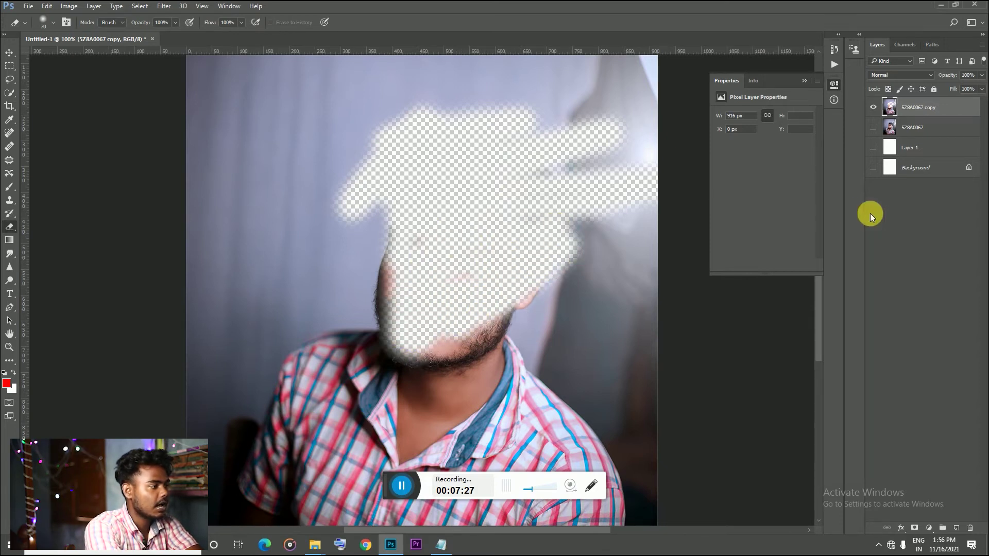
{"action": "key", "text": "ctrl+z"}
{"action": "key", "text": "ctrl+z"}
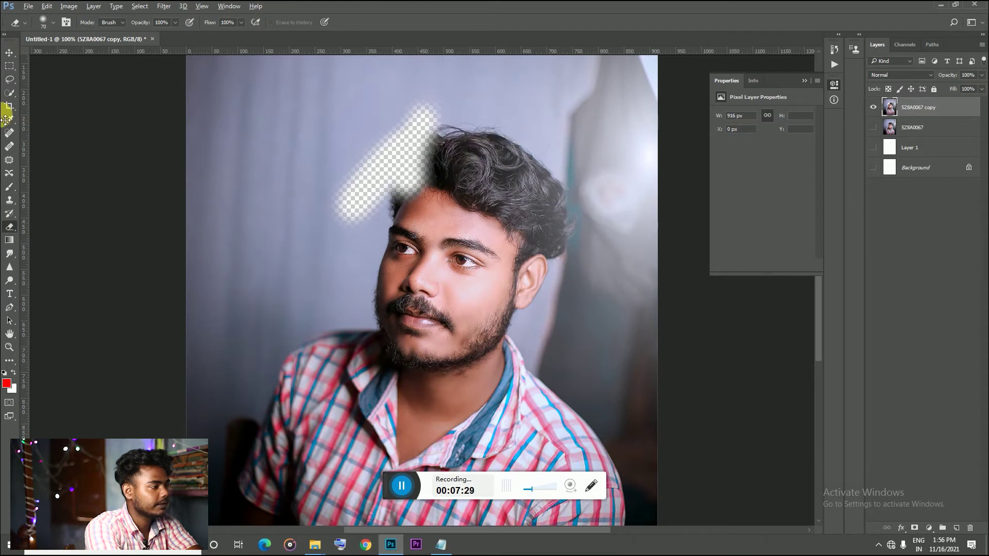
{"action": "key", "text": "ctrl+z"}
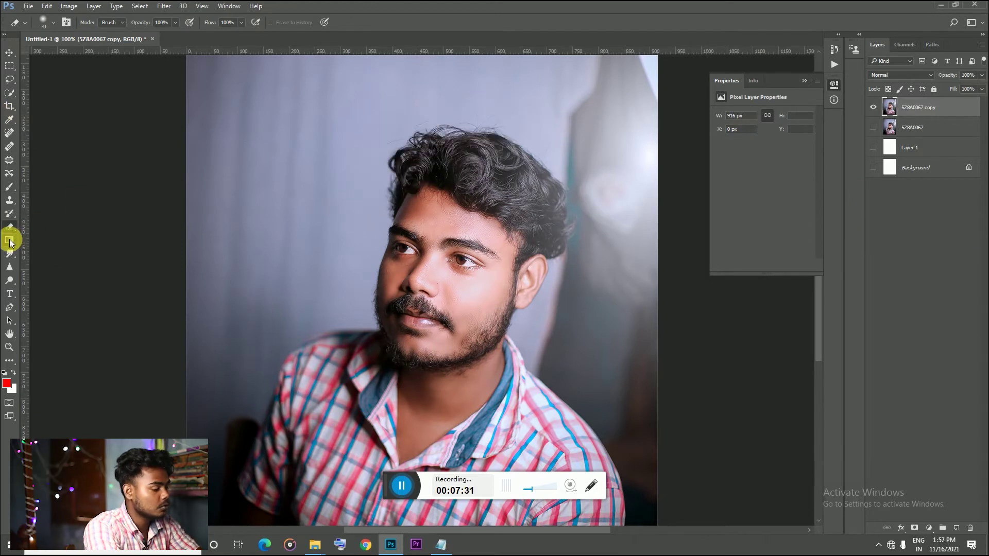
Step: Draw a trial red gradient up from the bottom, undo it, and add a new empty layer
{"action": "left_click", "coordinate": [9, 241]}
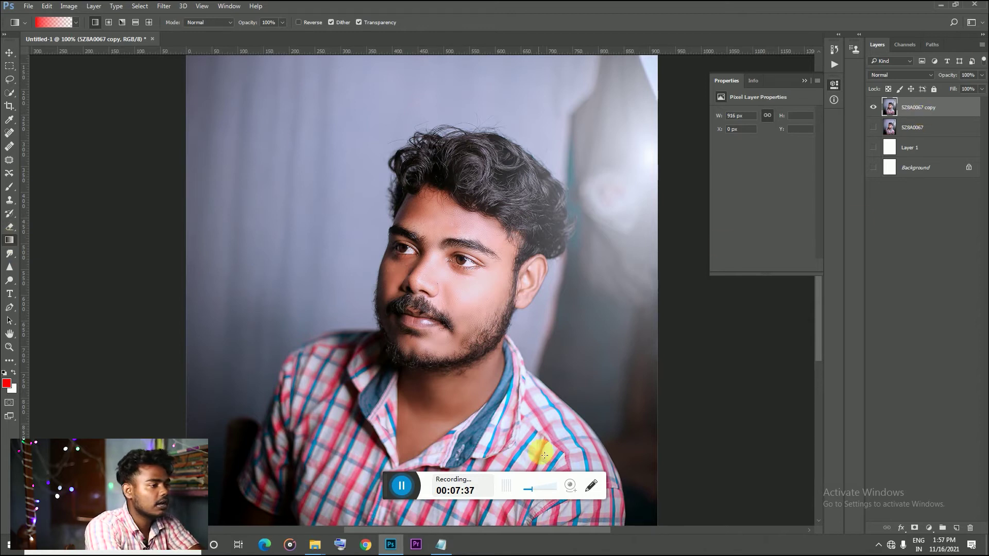
{"action": "key", "text": "ctrl+minus"}
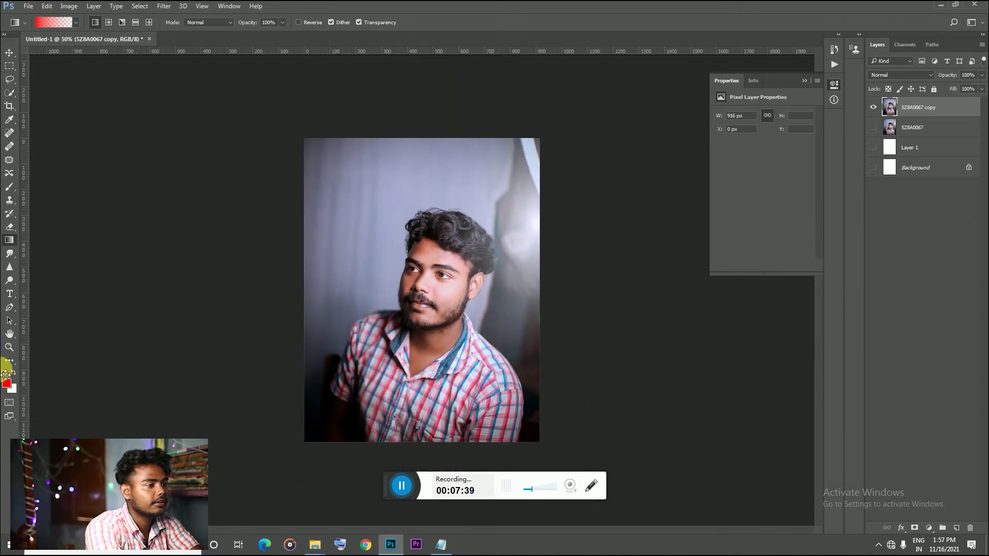
{"action": "key", "text": "ctrl+minus"}
{"action": "left_click_drag", "start_coordinate": [438, 450], "coordinate": [437, 263]}
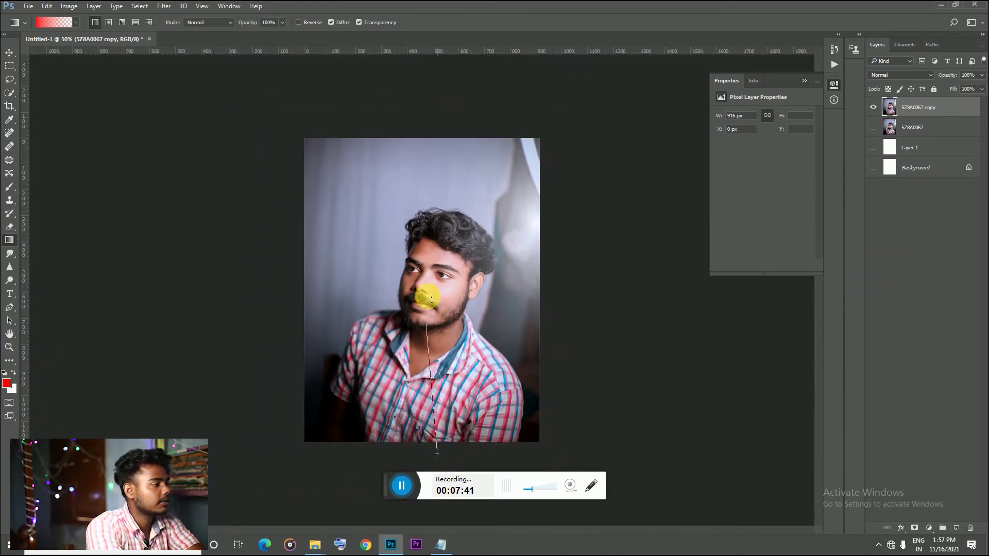
{"action": "left_click", "coordinate": [10, 52]}
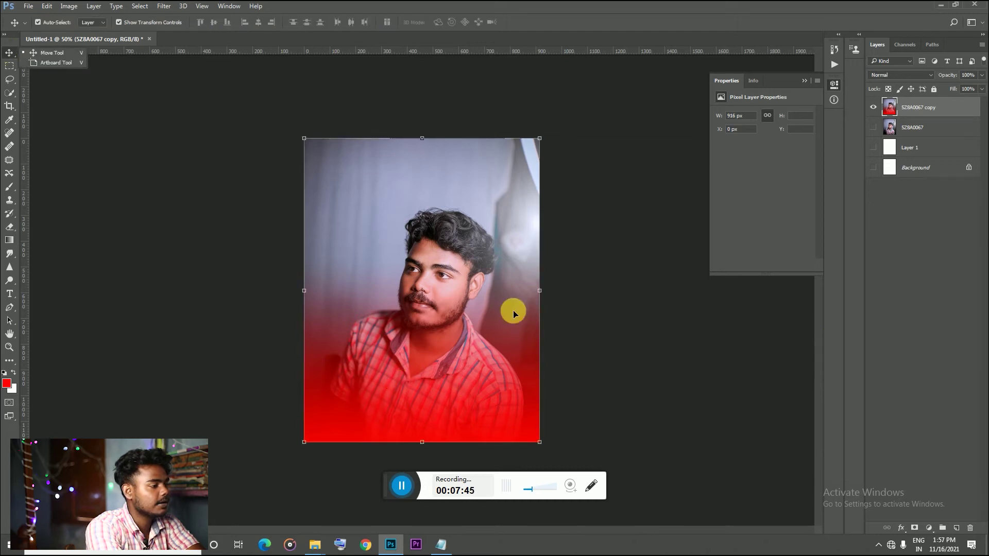
{"action": "key", "text": "ctrl+z"}
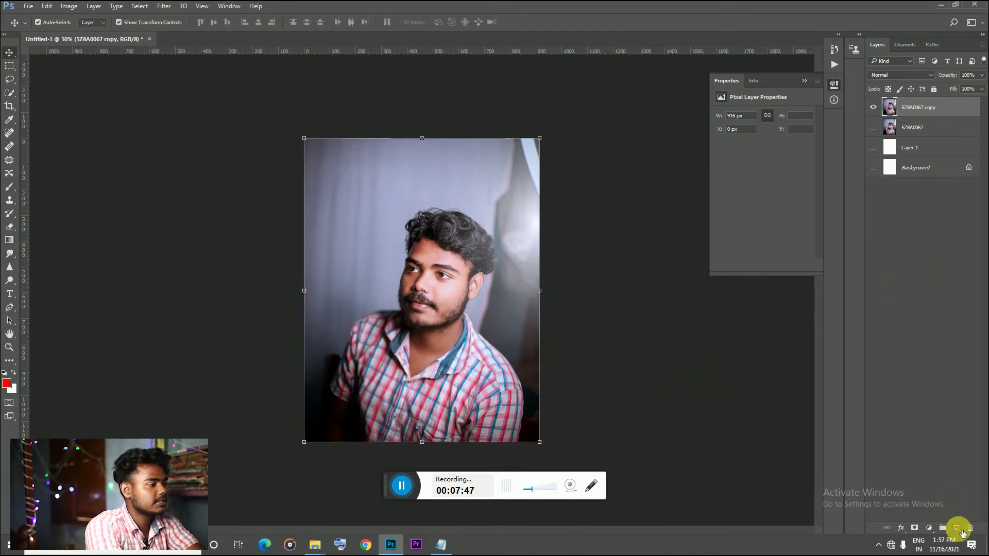
{"action": "left_click", "coordinate": [959, 529]}
Step: Set the foreground colour to black and darken the photo's lower part with a gradient
{"action": "left_click", "coordinate": [7, 383]}
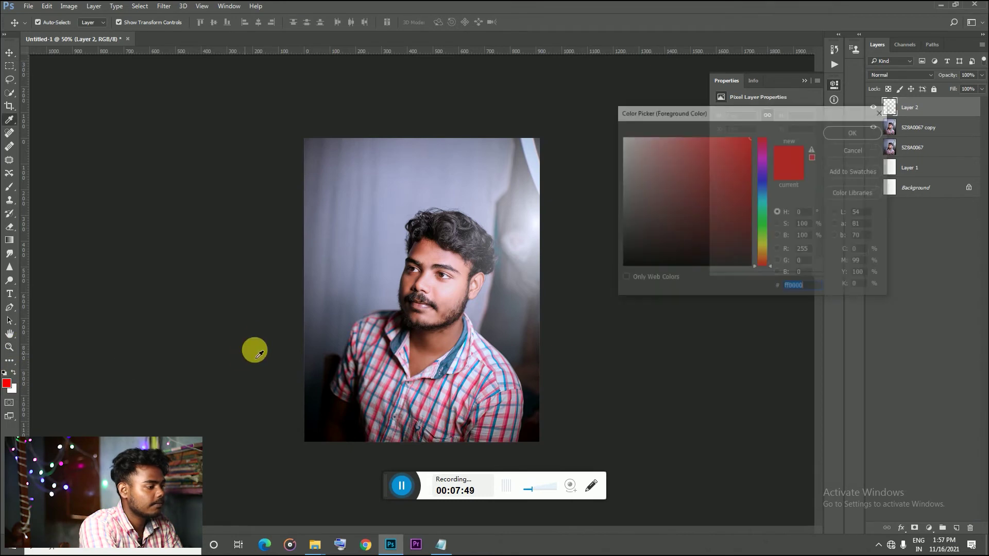
{"action": "left_click_drag", "start_coordinate": [695, 232], "coordinate": [620, 269]}
{"action": "left_click", "coordinate": [878, 133]}
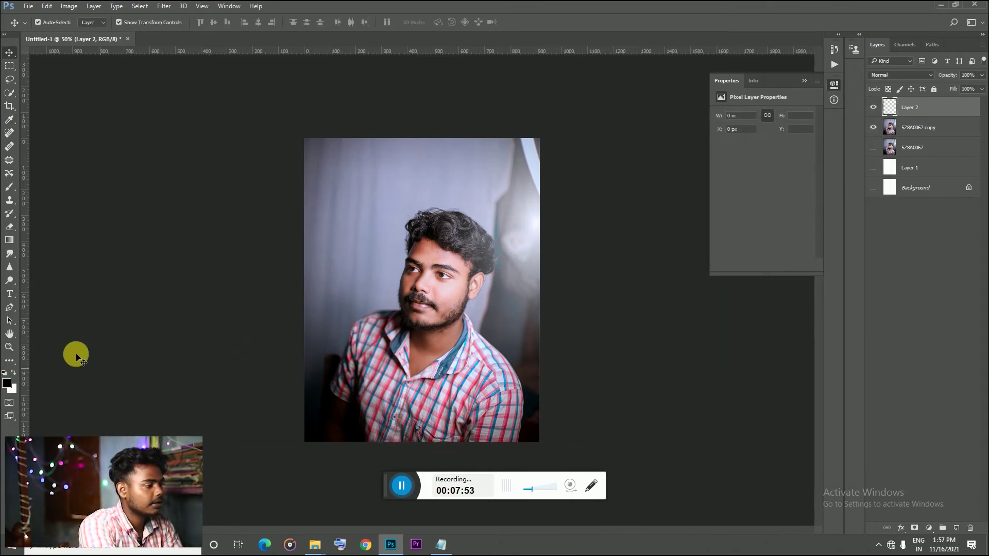
{"action": "left_click", "coordinate": [14, 238]}
{"action": "left_click_drag", "start_coordinate": [453, 456], "coordinate": [443, 276]}
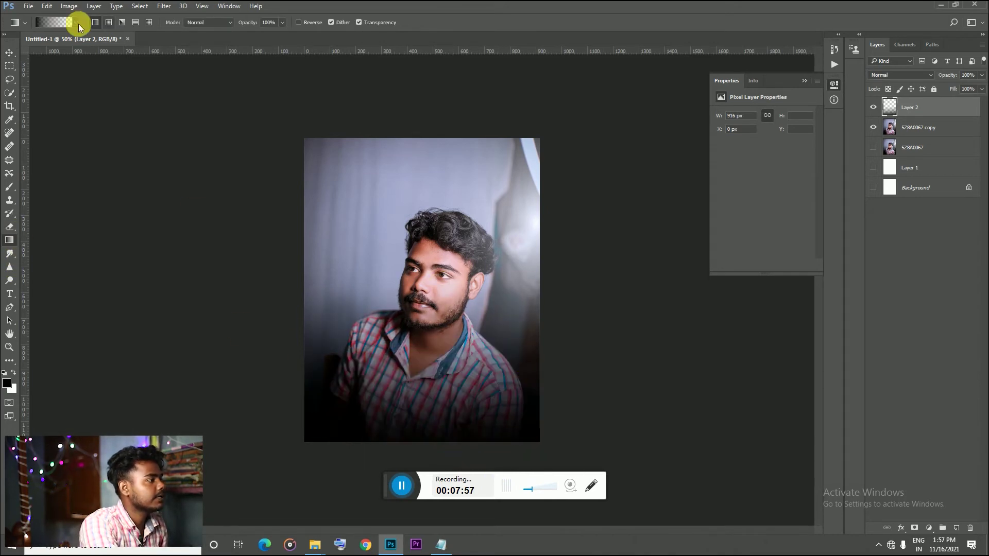
Step: Choose the black-to-white gradient preset from the presets list
{"action": "left_click", "coordinate": [79, 24]}
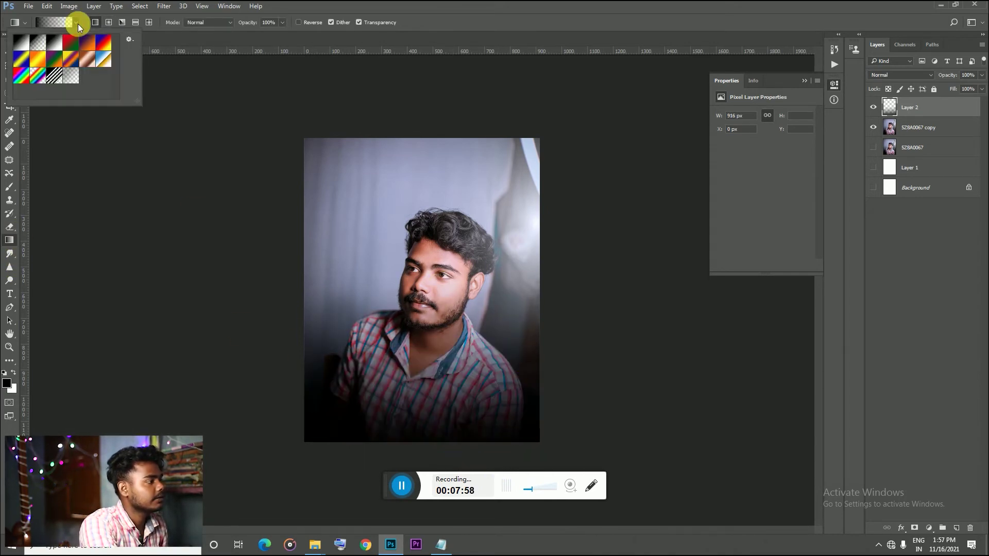
{"action": "left_click", "coordinate": [73, 75]}
{"action": "left_click", "coordinate": [21, 43]}
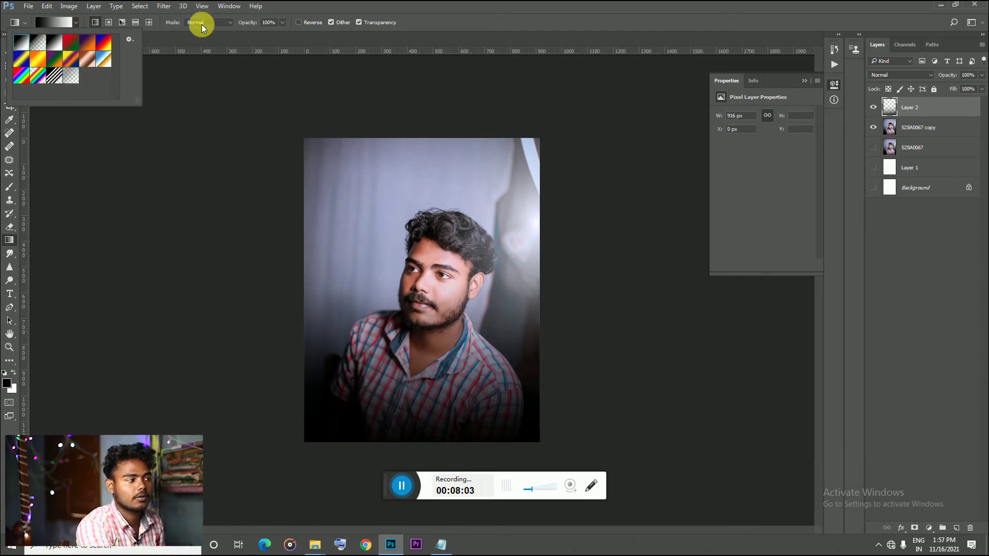
{"action": "left_click", "coordinate": [452, 21]}
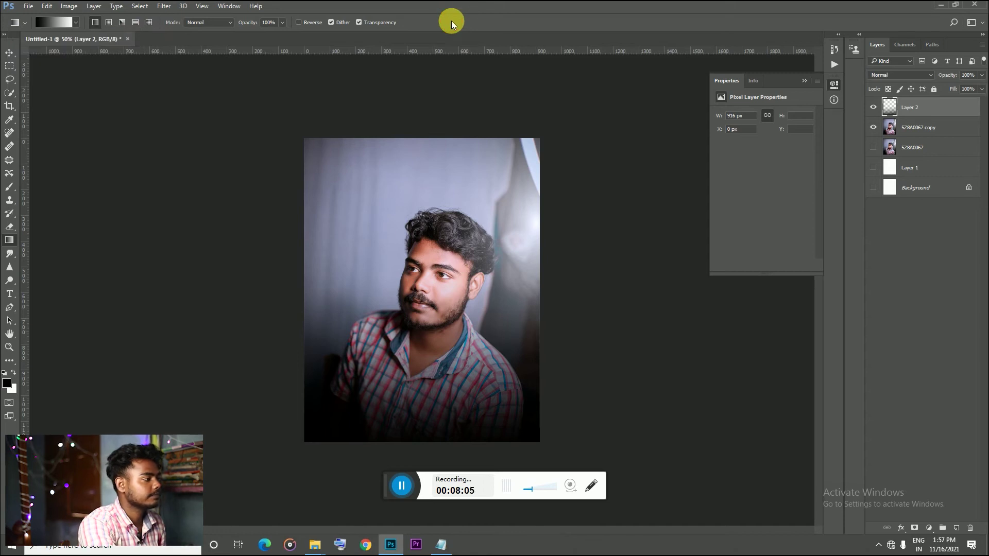
{"action": "left_click", "coordinate": [9, 254]}
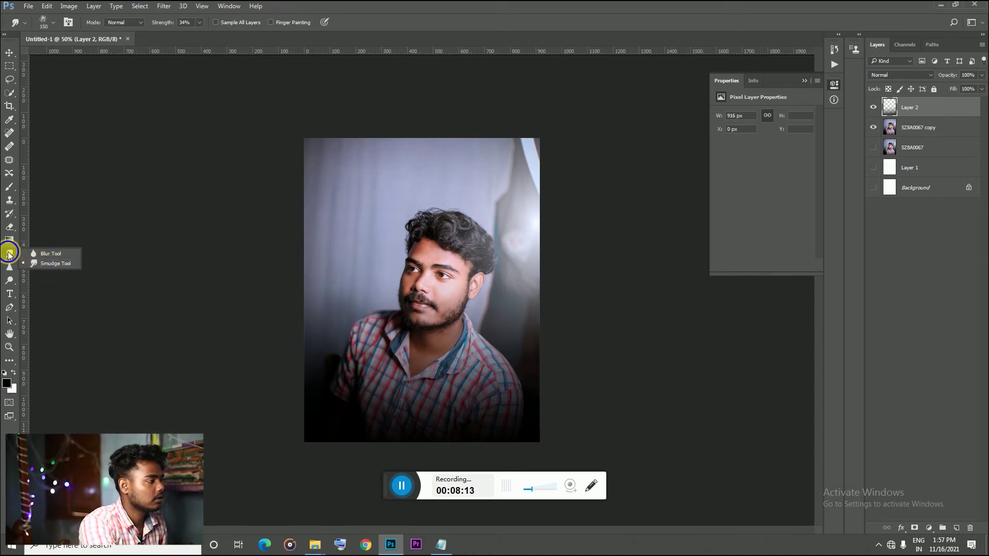
Step: Switch to the Sharpen tool and start a new document via File > New
{"action": "left_click", "coordinate": [16, 265]}
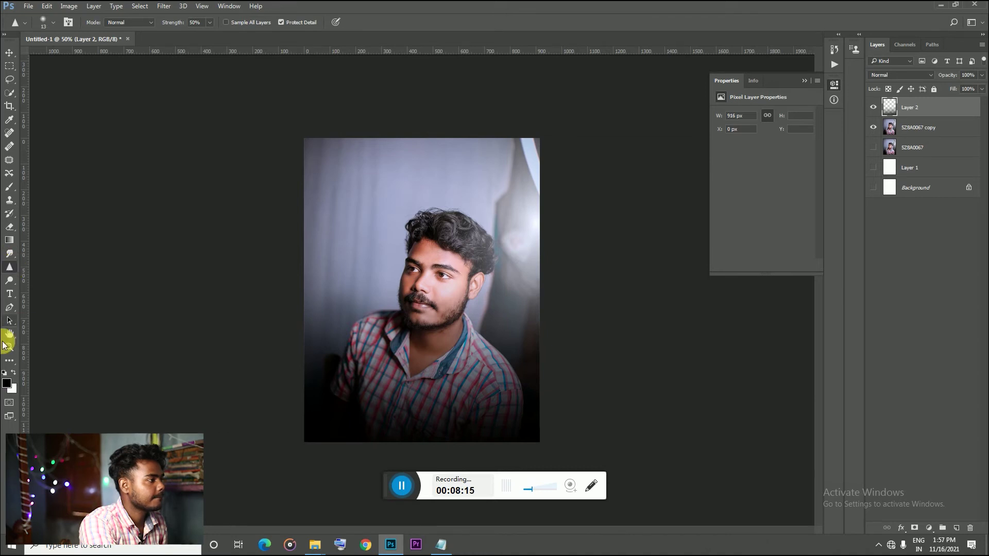
{"action": "left_click", "coordinate": [29, 7]}
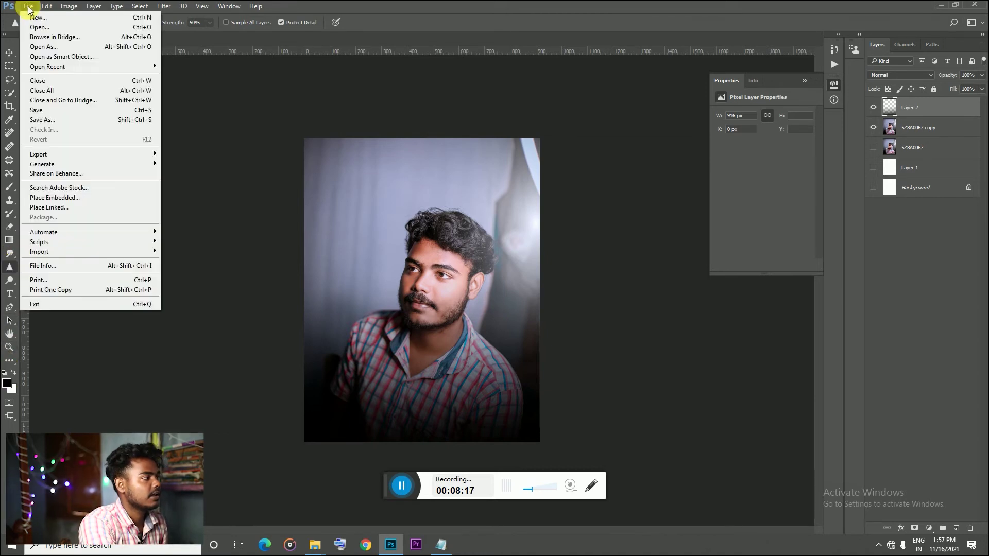
{"action": "left_click", "coordinate": [28, 7]}
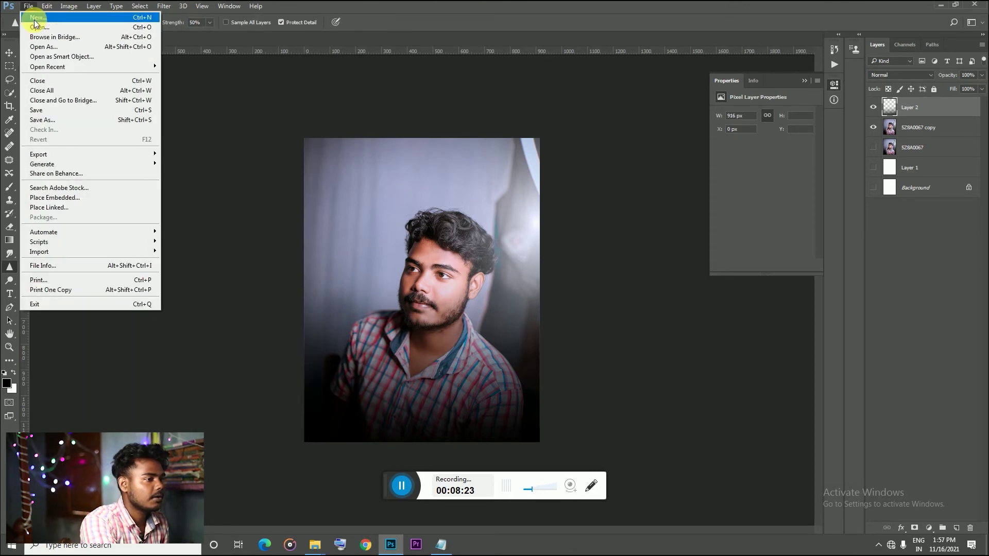
{"action": "left_click", "coordinate": [31, 7]}
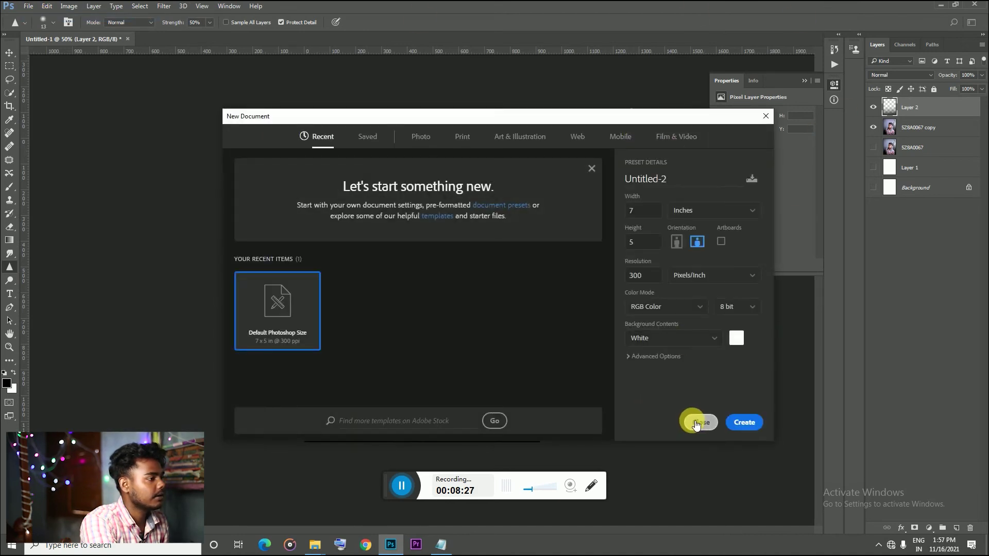
Step: Dismiss the New Document dialog and open the bride photo 5Z8A4117.jpg
{"action": "left_click", "coordinate": [692, 416]}
{"action": "left_click", "coordinate": [28, 6]}
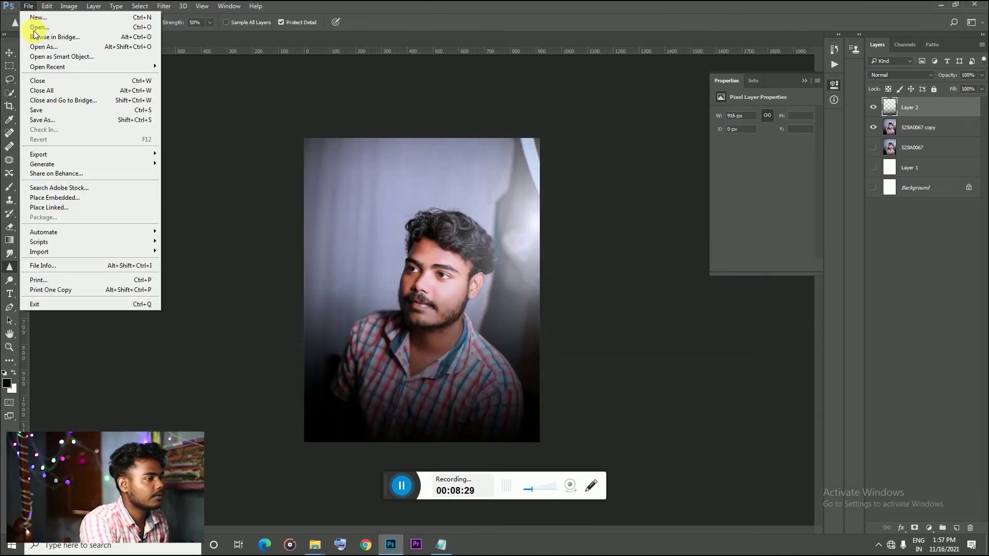
{"action": "left_click", "coordinate": [67, 29]}
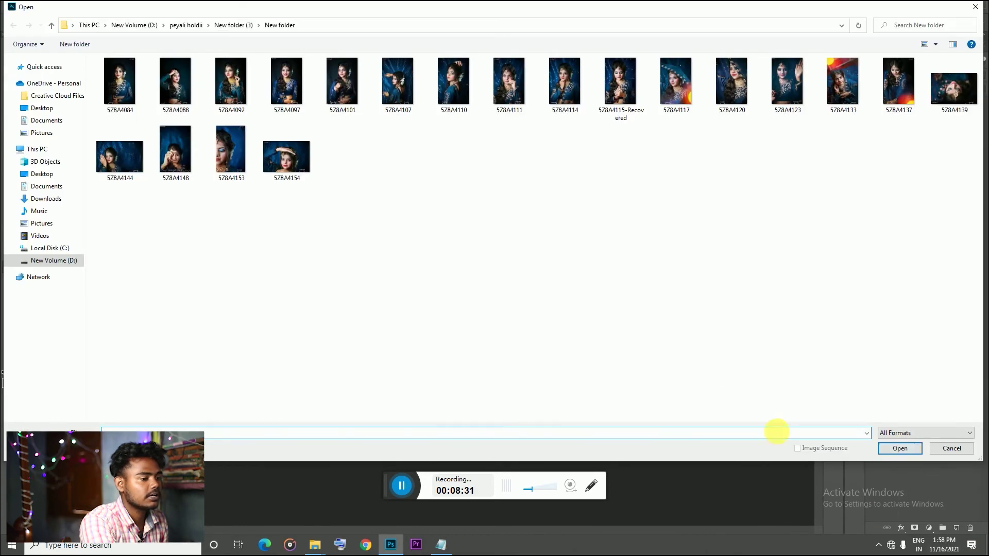
{"action": "left_click", "coordinate": [676, 83]}
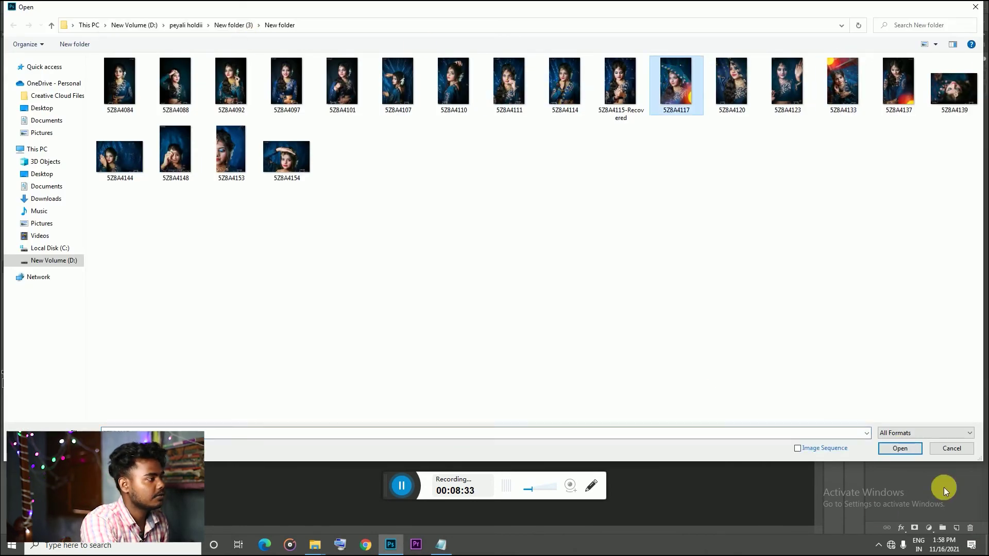
{"action": "left_click", "coordinate": [903, 450]}
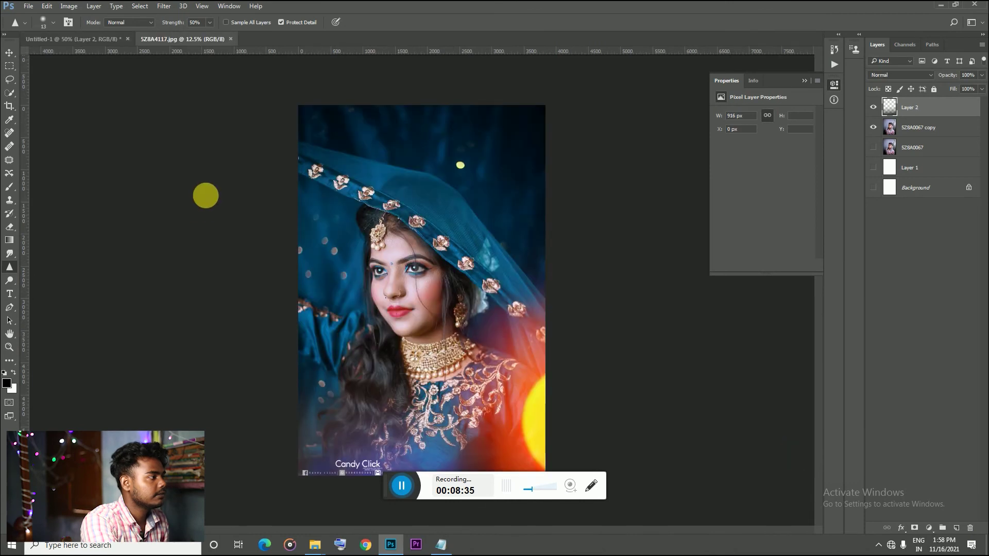
Step: Bring up the Open browser again and cancel without opening another file
{"action": "left_click", "coordinate": [29, 7]}
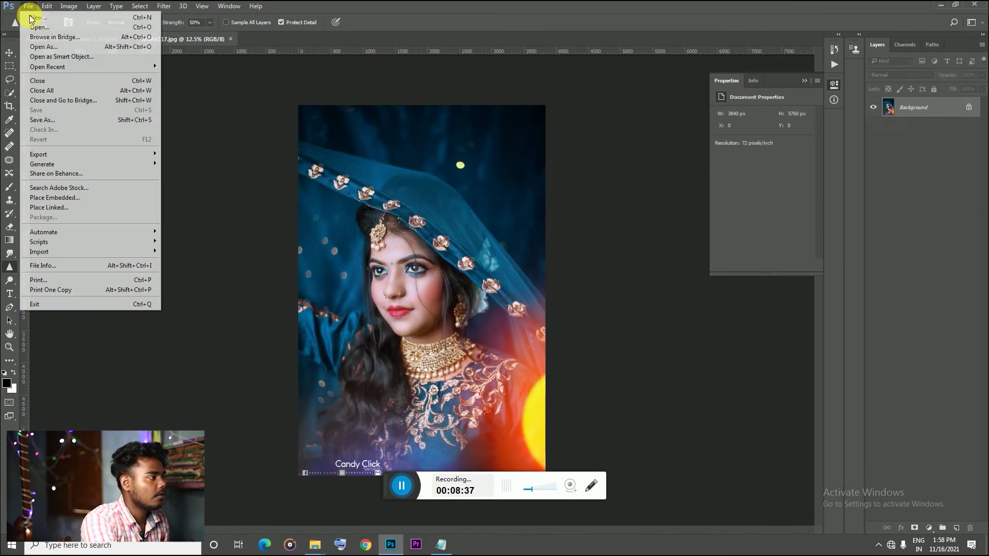
{"action": "left_click", "coordinate": [65, 48]}
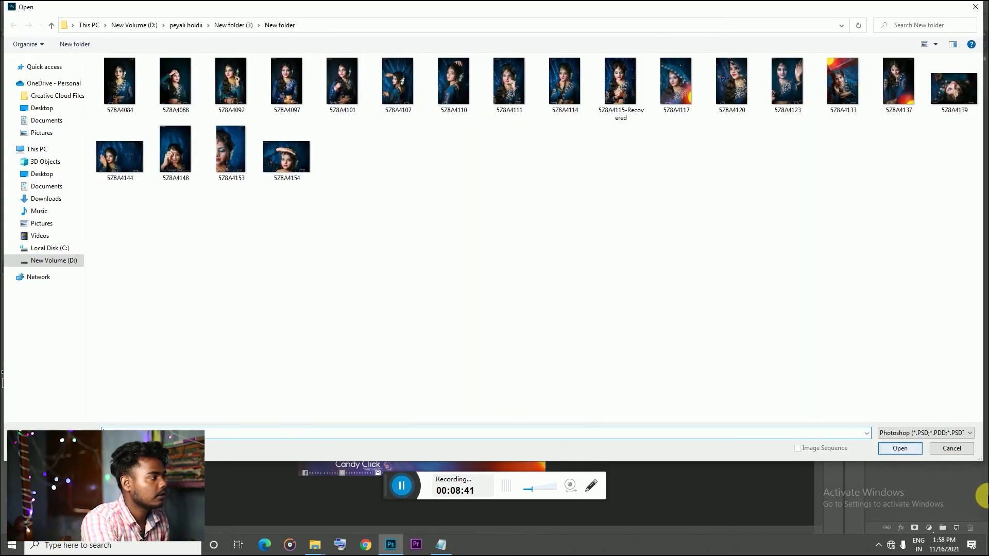
{"action": "left_click", "coordinate": [953, 448]}
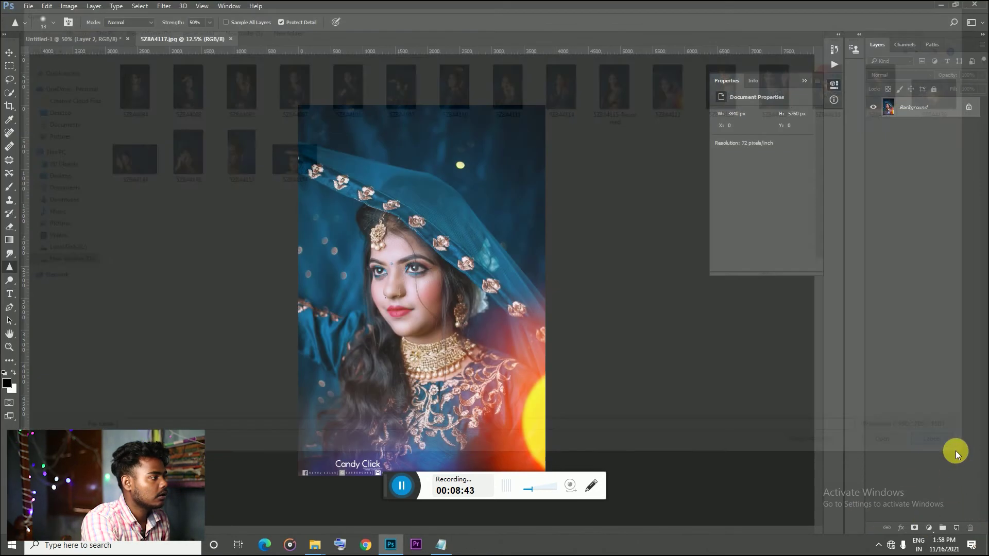
{"action": "left_click", "coordinate": [32, 8]}
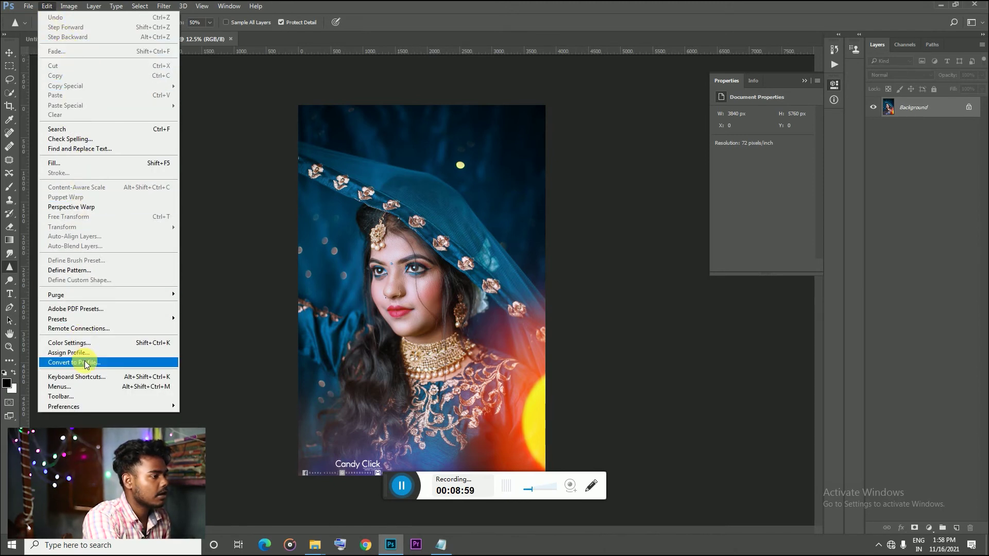
Step: Fill the bride photo with 50% Gray via Edit > Fill, then undo the fill
{"action": "left_click", "coordinate": [63, 159]}
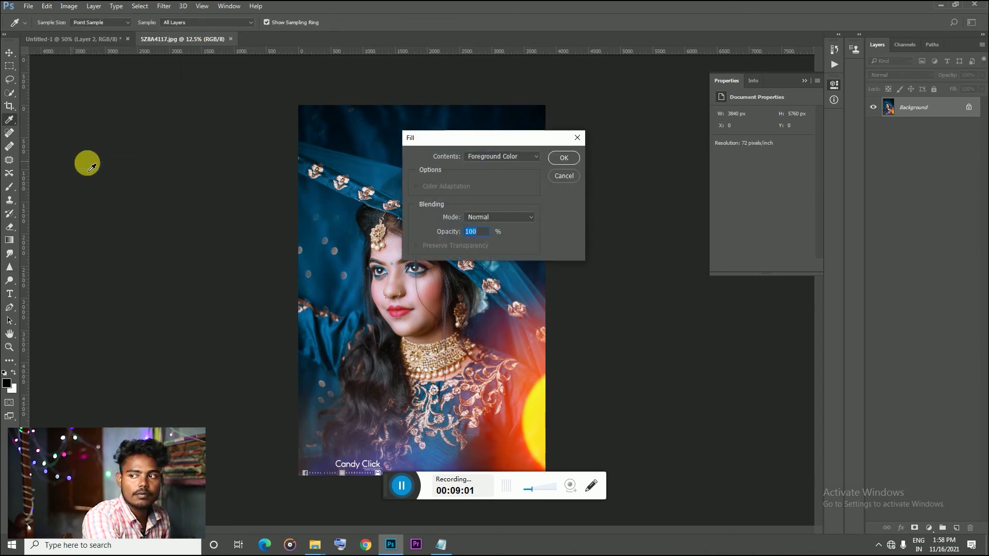
{"action": "left_click", "coordinate": [500, 159]}
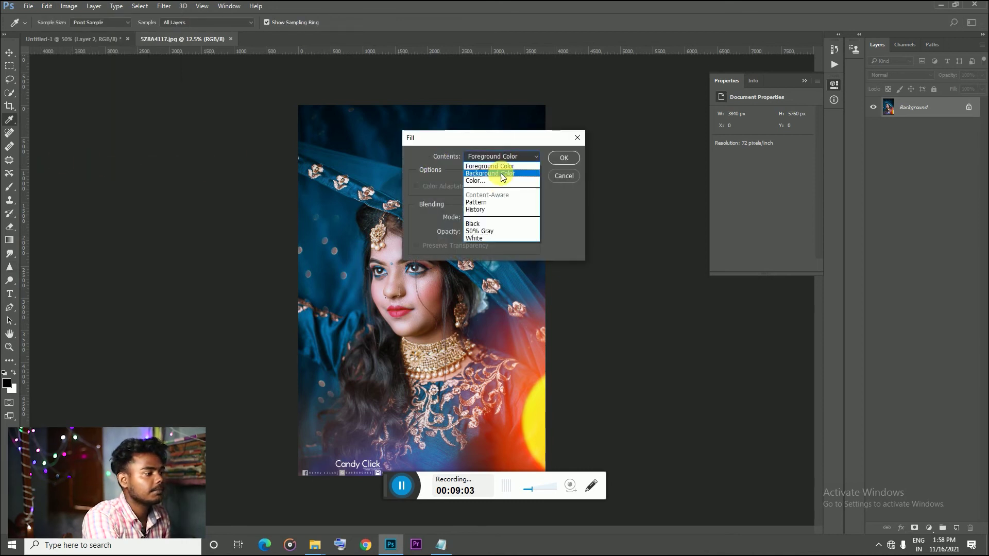
{"action": "left_click", "coordinate": [496, 231]}
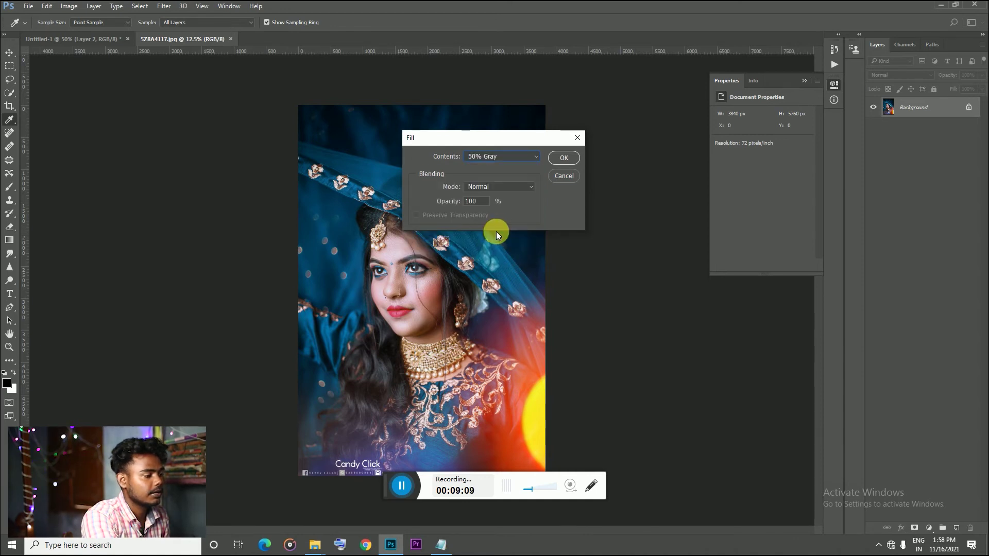
{"action": "left_click", "coordinate": [569, 157]}
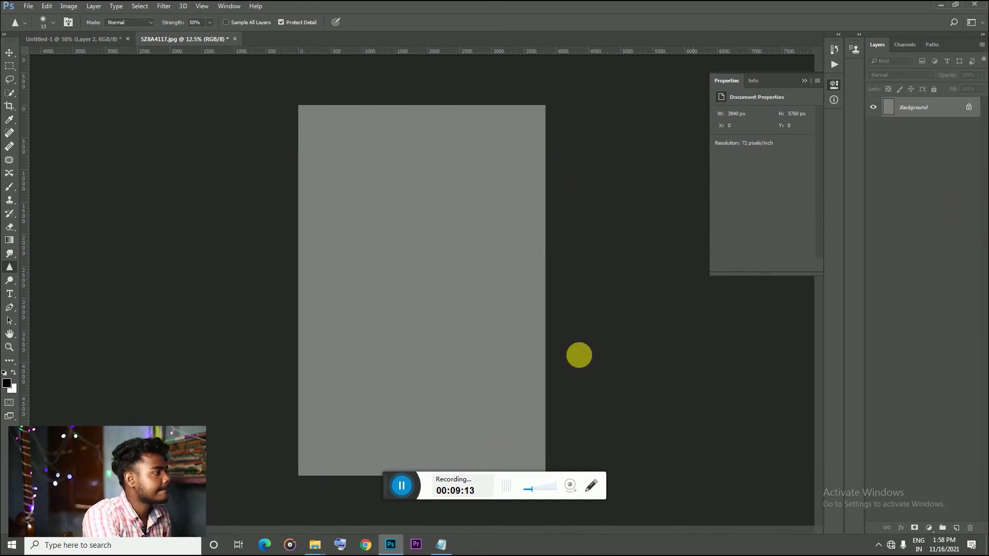
{"action": "key", "text": "ctrl+z"}
{"action": "left_click", "coordinate": [47, 6]}
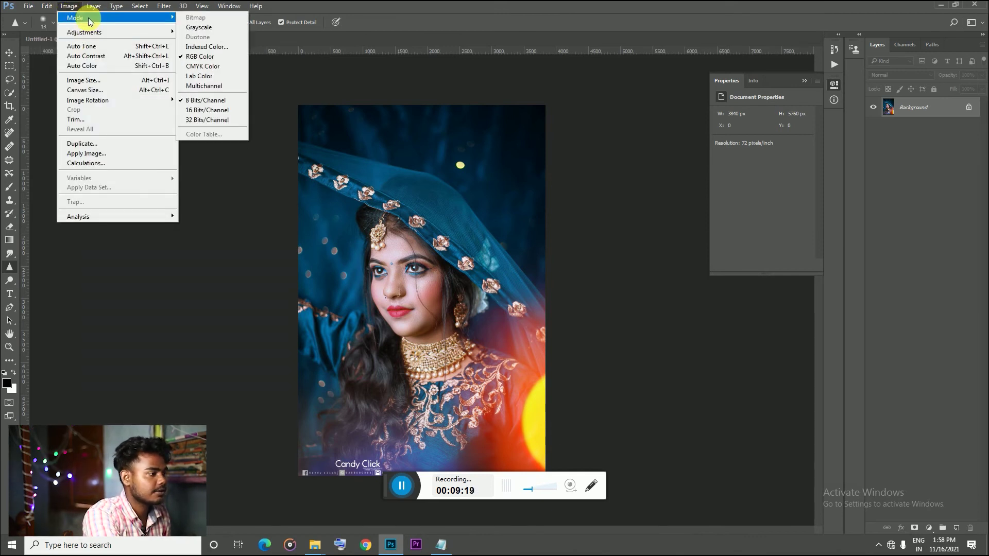
{"action": "mouse_move", "coordinate": [84, 32]}
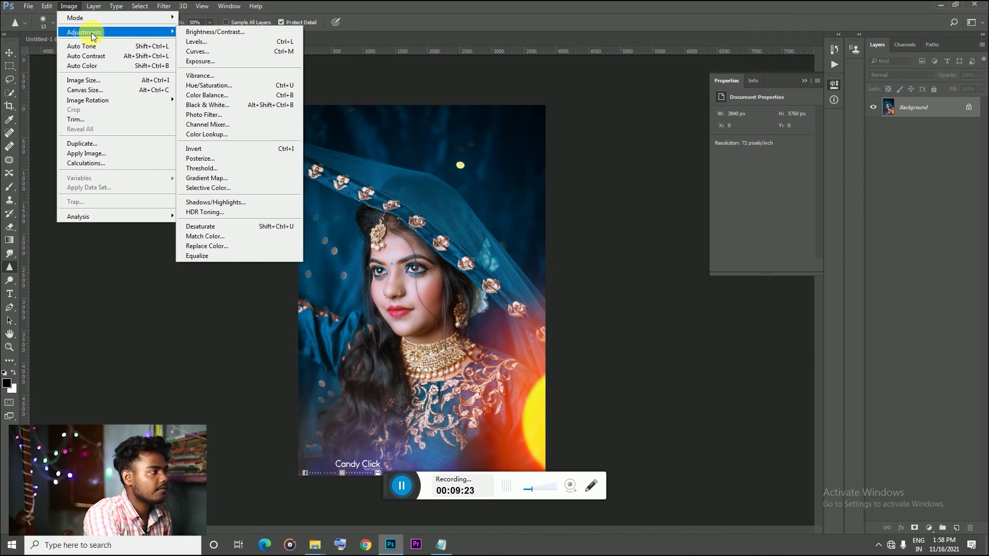
Step: Brighten the bride photo slightly with Brightness/Contrast at brightness 3, contrast 17
{"action": "left_click", "coordinate": [215, 30]}
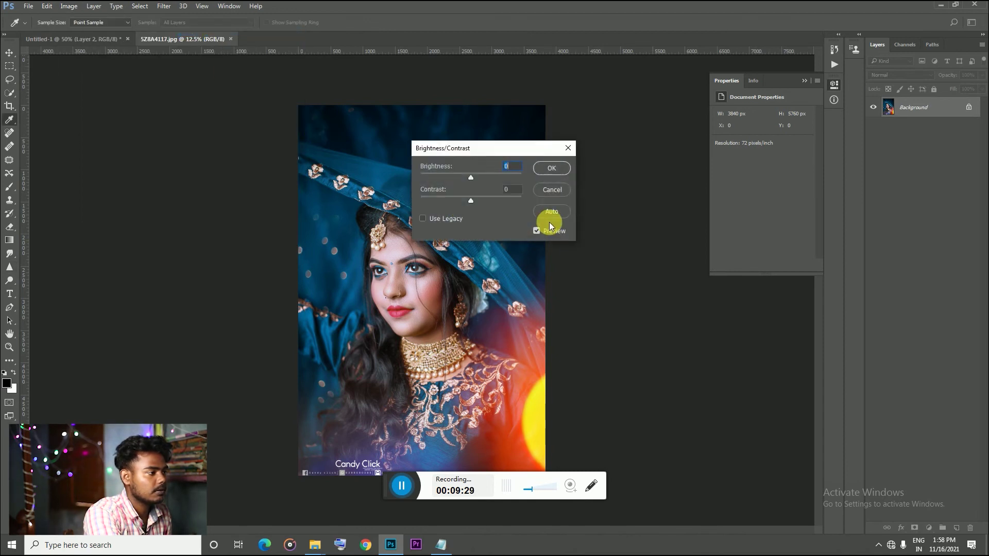
{"action": "left_click_drag", "start_coordinate": [467, 174], "coordinate": [472, 177]}
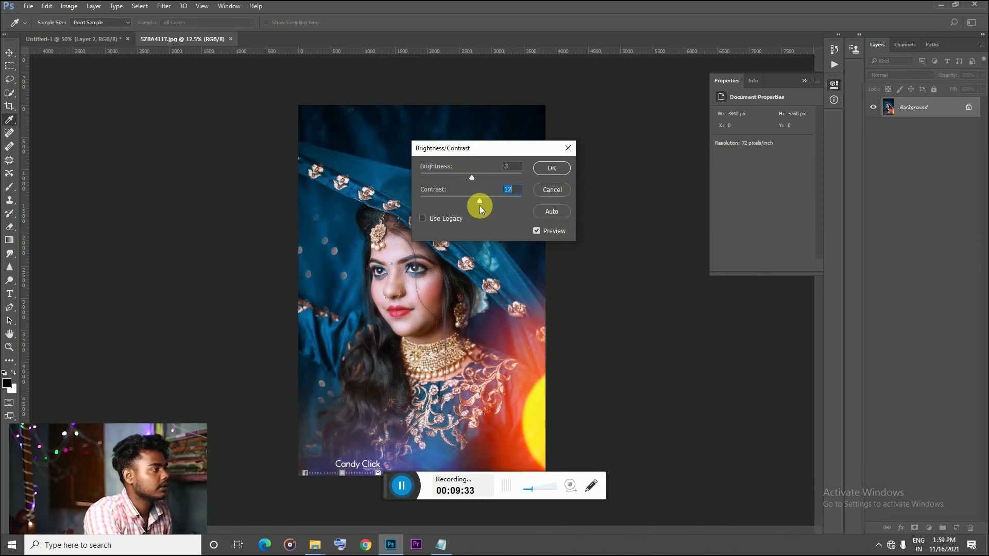
{"action": "left_click", "coordinate": [549, 164]}
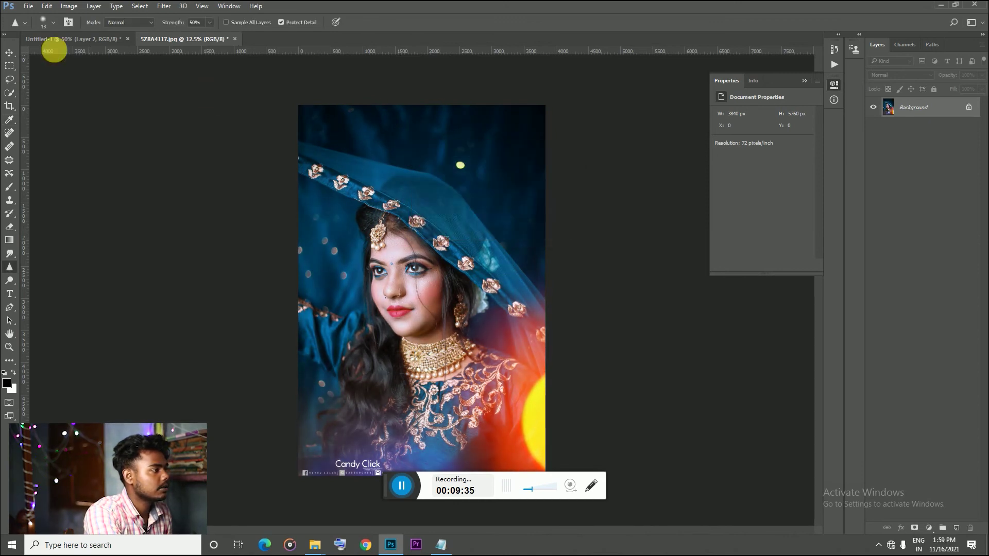
Step: Apply Levels with midtones raised to 1.13 and the white input pulled to 244
{"action": "left_click", "coordinate": [69, 6]}
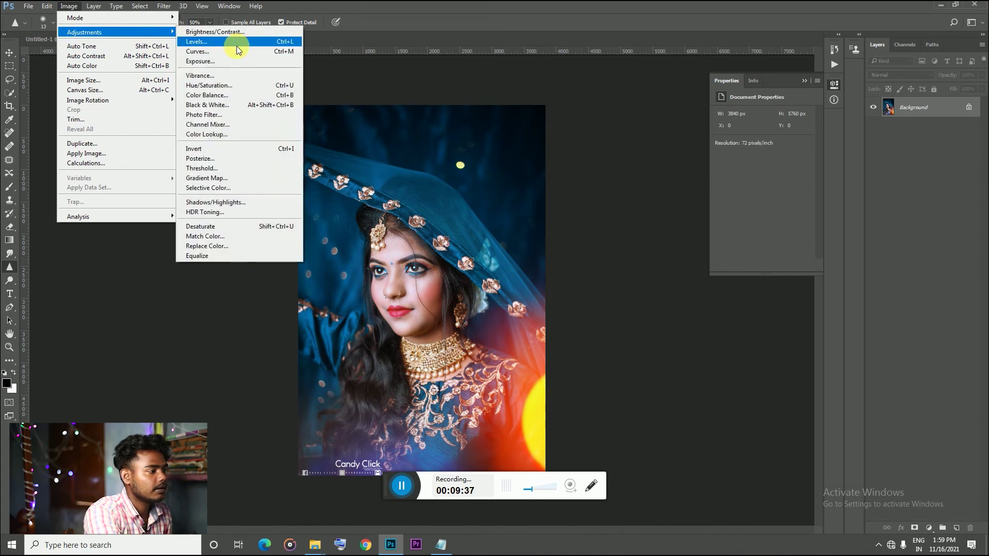
{"action": "left_click", "coordinate": [236, 45]}
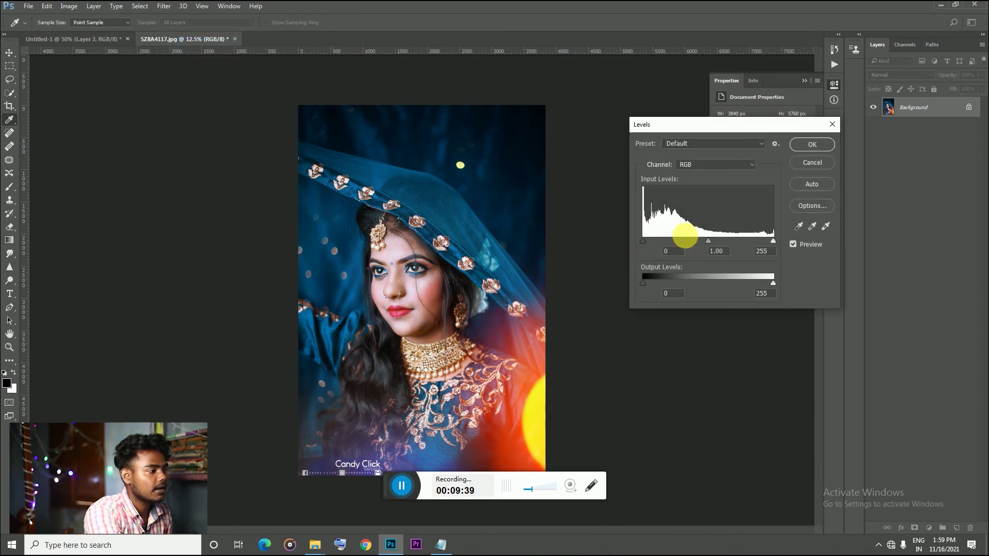
{"action": "left_click_drag", "start_coordinate": [709, 242], "coordinate": [703, 244]}
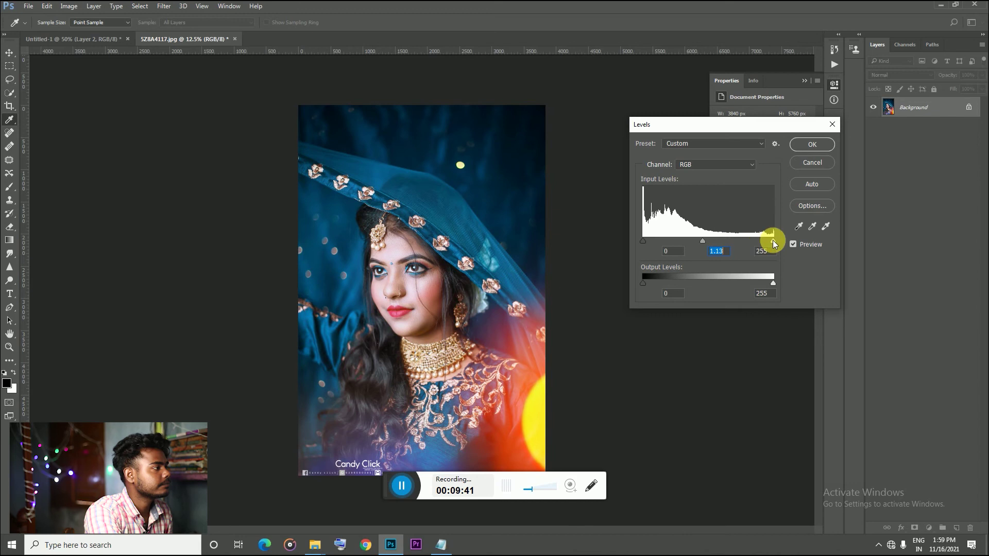
{"action": "left_click_drag", "start_coordinate": [773, 241], "coordinate": [763, 240]}
{"action": "left_click", "coordinate": [808, 144]}
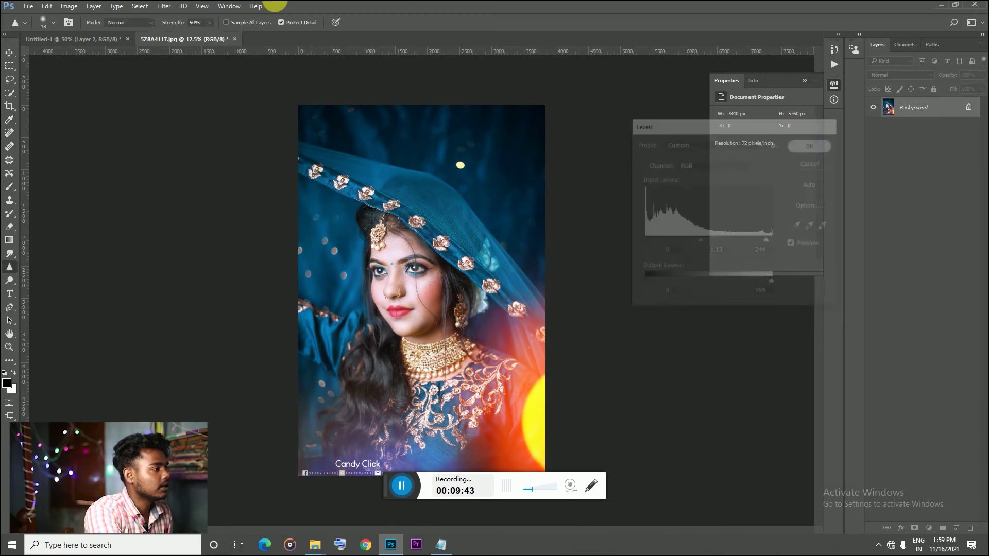
{"action": "left_click", "coordinate": [70, 6]}
{"action": "mouse_move", "coordinate": [85, 32]}
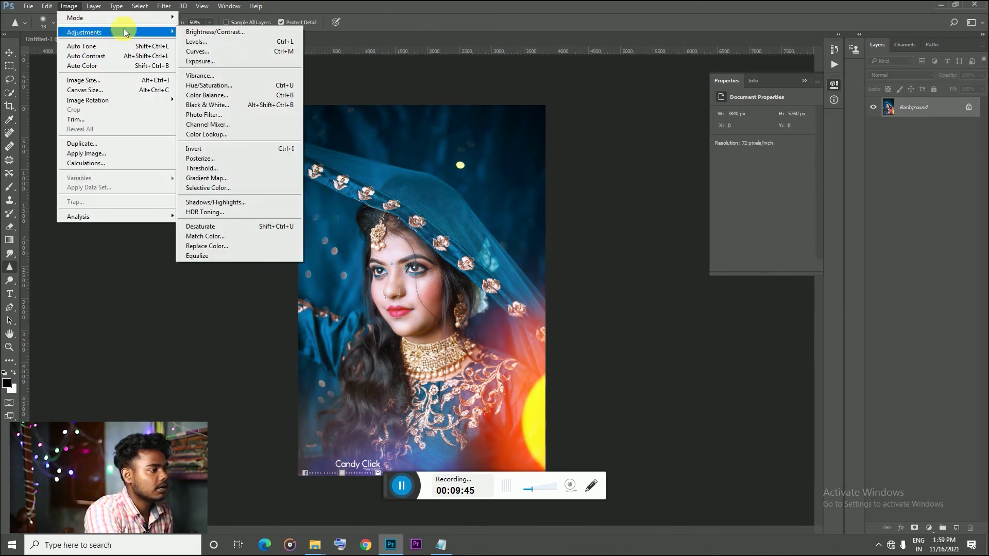
Step: In Curves, raise the Red highlights slightly and pull the Blue highlights down for a teal tone
{"action": "left_click", "coordinate": [227, 54]}
{"action": "left_click_drag", "start_coordinate": [527, 111], "coordinate": [791, 107]}
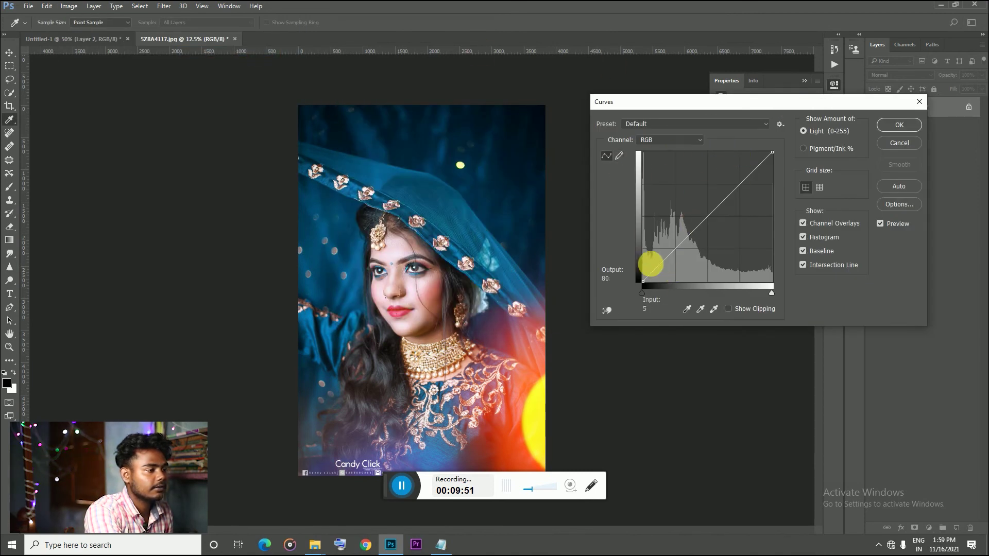
{"action": "left_click", "coordinate": [669, 139]}
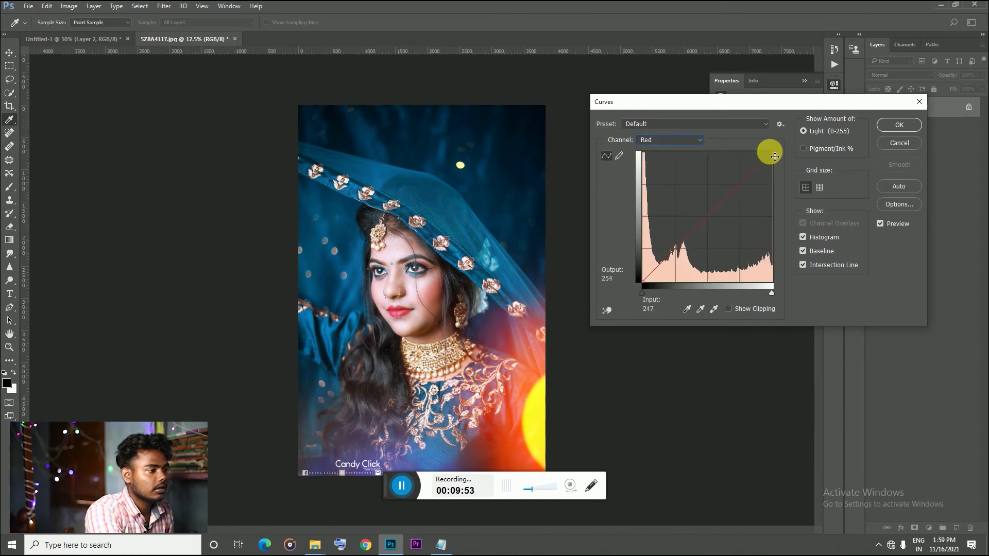
{"action": "left_click_drag", "start_coordinate": [777, 157], "coordinate": [774, 153]}
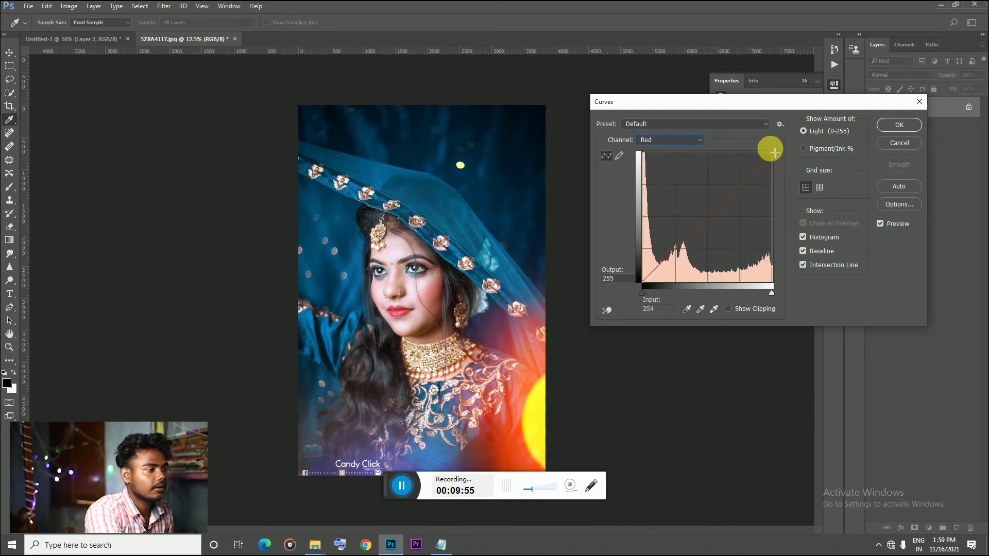
{"action": "left_click", "coordinate": [691, 141]}
{"action": "left_click", "coordinate": [697, 172]}
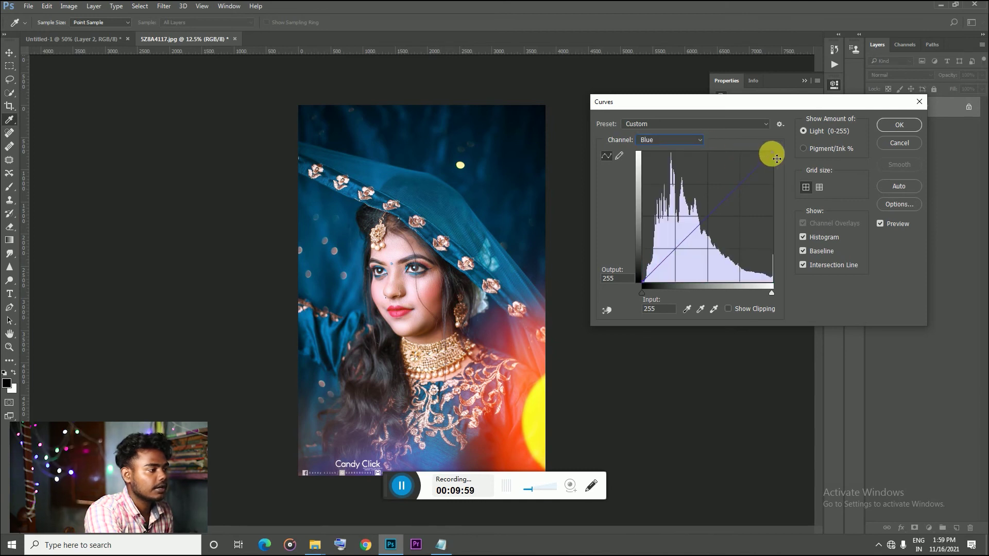
{"action": "mouse_move", "coordinate": [776, 156]}
{"action": "left_mouse_down"}
{"action": "mouse_move", "coordinate": [802, 188]}
{"action": "mouse_move", "coordinate": [793, 175]}
{"action": "left_mouse_up"}
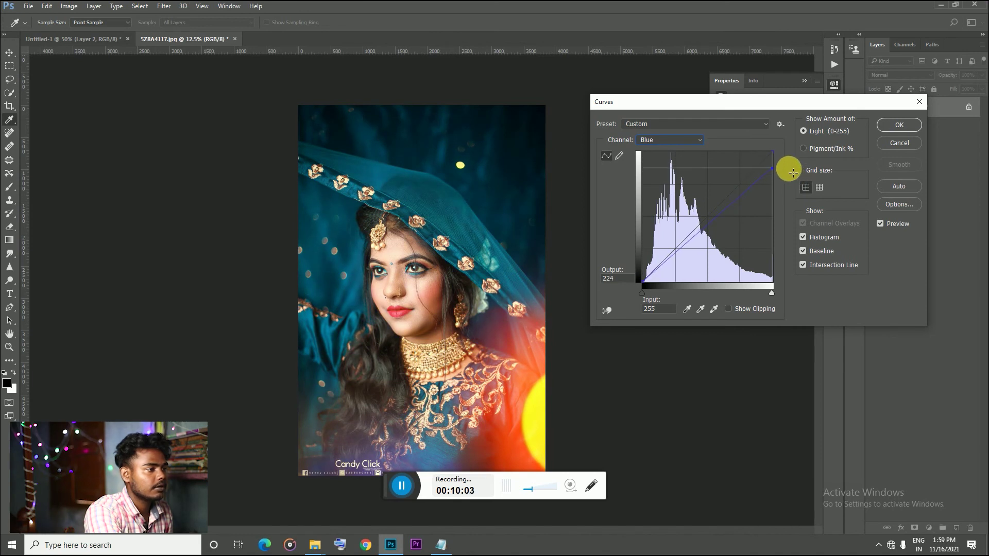
Step: Deepen shadows on the RGB curve by moving input 49 to output 27, and apply Curves
{"action": "left_click", "coordinate": [656, 139]}
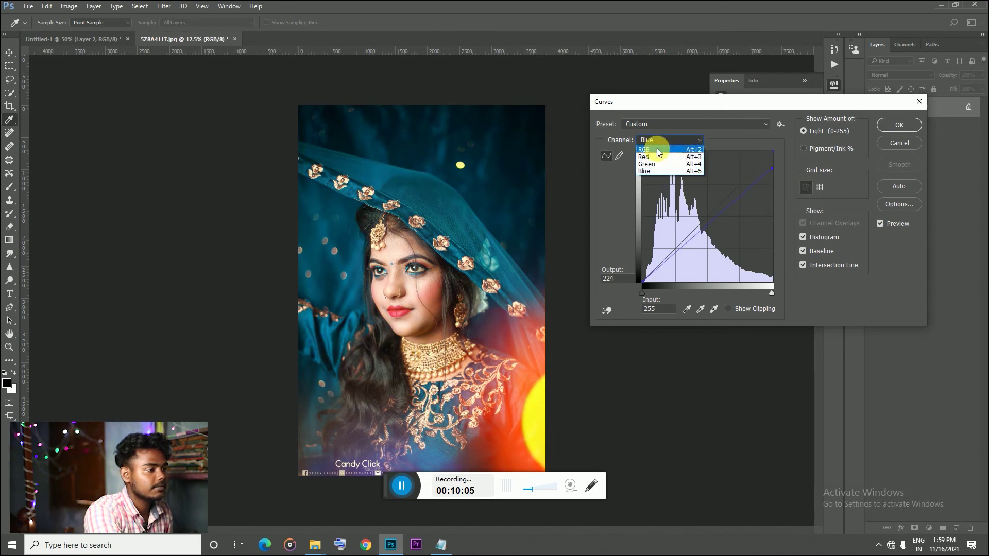
{"action": "left_click", "coordinate": [661, 150]}
{"action": "left_click_drag", "start_coordinate": [647, 283], "coordinate": [672, 269]}
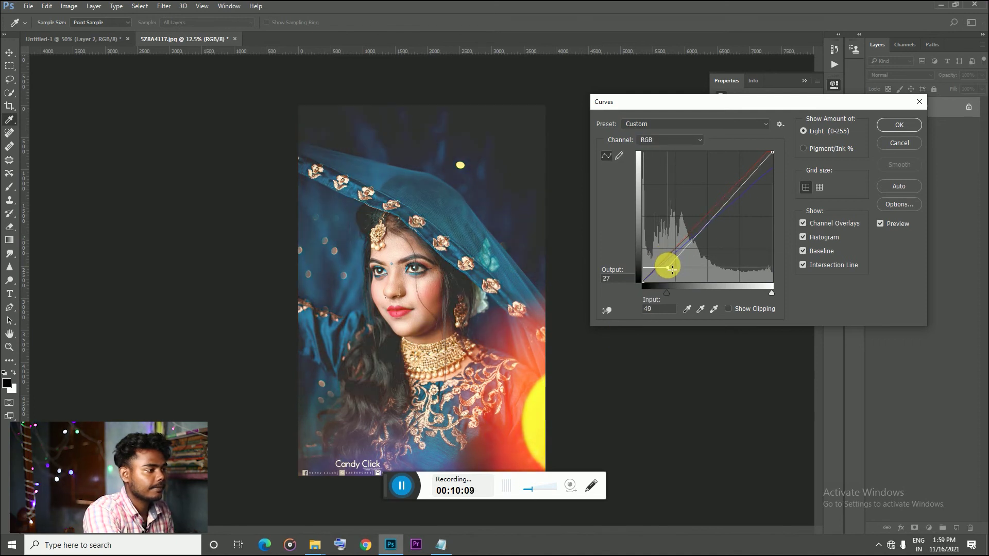
{"action": "left_click", "coordinate": [900, 125]}
{"action": "left_click", "coordinate": [69, 6]}
{"action": "mouse_move", "coordinate": [85, 32]}
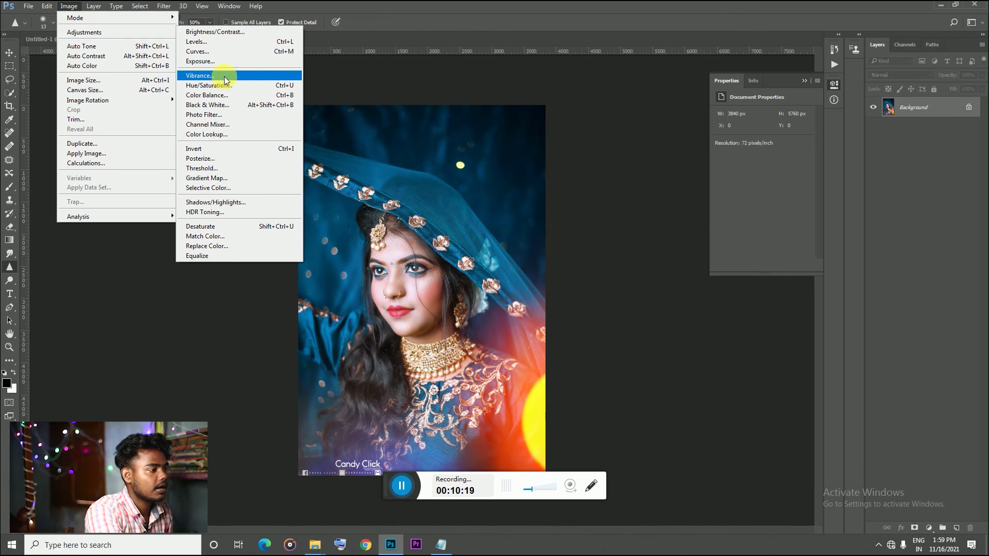
Step: Boost the portrait with Vibrance +41 and Saturation +14
{"action": "left_click", "coordinate": [224, 76]}
{"action": "mouse_move", "coordinate": [467, 193]}
{"action": "left_mouse_down"}
{"action": "mouse_move", "coordinate": [493, 196]}
{"action": "mouse_move", "coordinate": [478, 220]}
{"action": "left_mouse_up"}
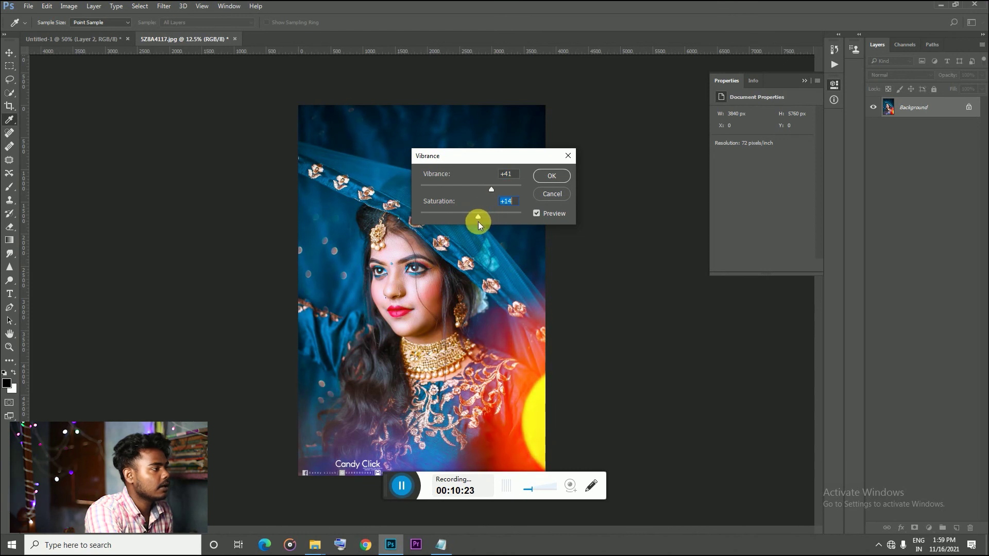
{"action": "left_click", "coordinate": [551, 175]}
{"action": "key", "text": "o"}
Step: Shift the portrait's hue by +9 with Hue/Saturation for richer blues
{"action": "left_click", "coordinate": [69, 7]}
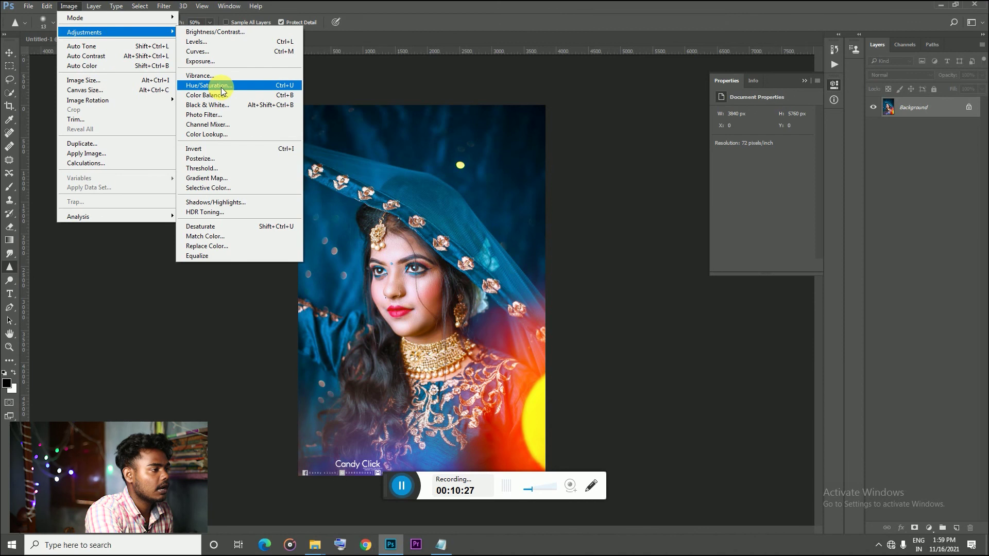
{"action": "left_click", "coordinate": [221, 86]}
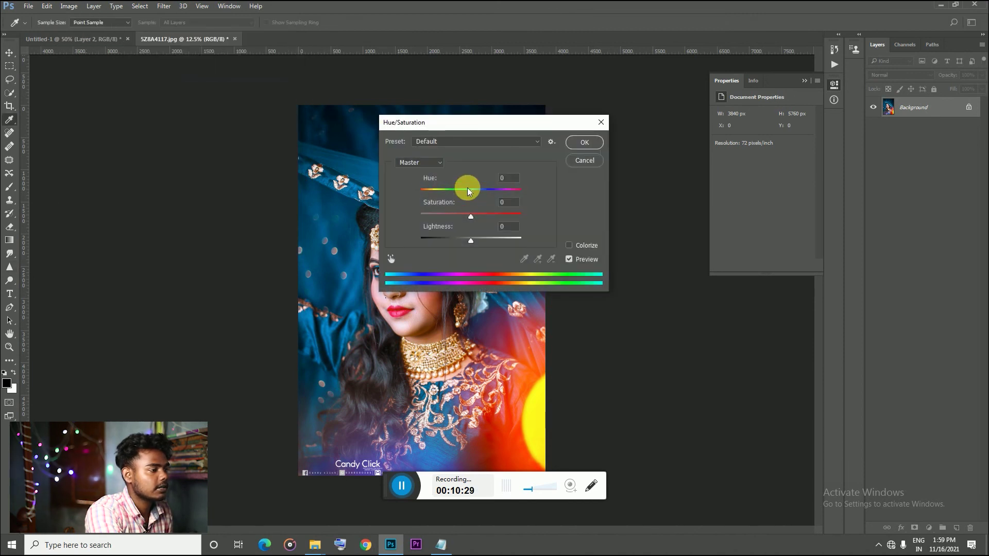
{"action": "left_click_drag", "start_coordinate": [494, 122], "coordinate": [658, 134]}
{"action": "left_click_drag", "start_coordinate": [634, 201], "coordinate": [635, 200]}
{"action": "left_click", "coordinate": [747, 154]}
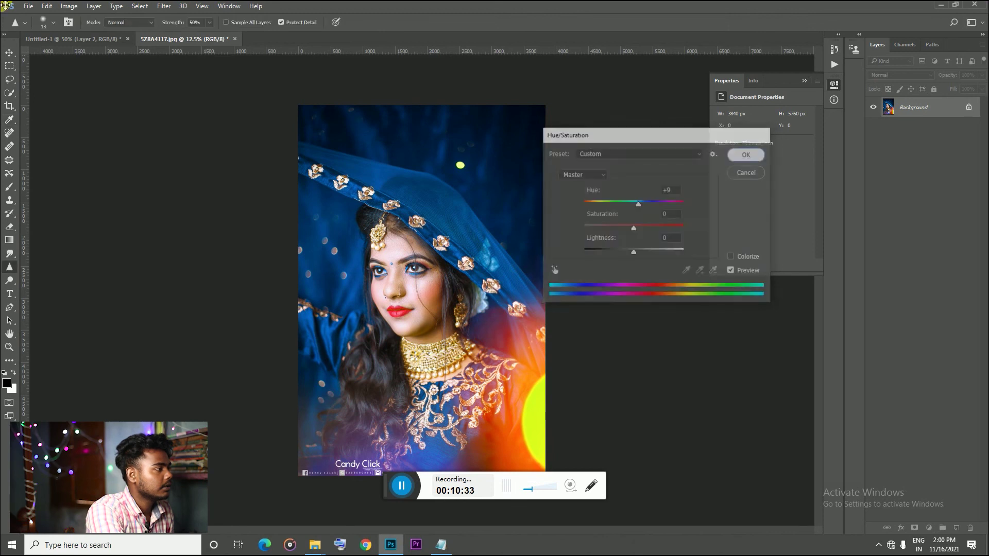
{"action": "left_click", "coordinate": [69, 6]}
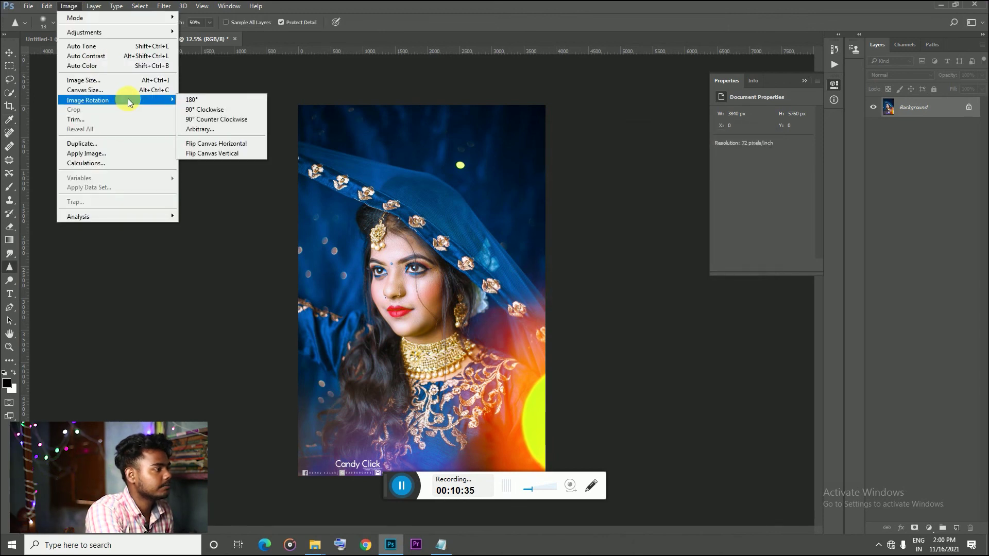
{"action": "mouse_move", "coordinate": [116, 32]}
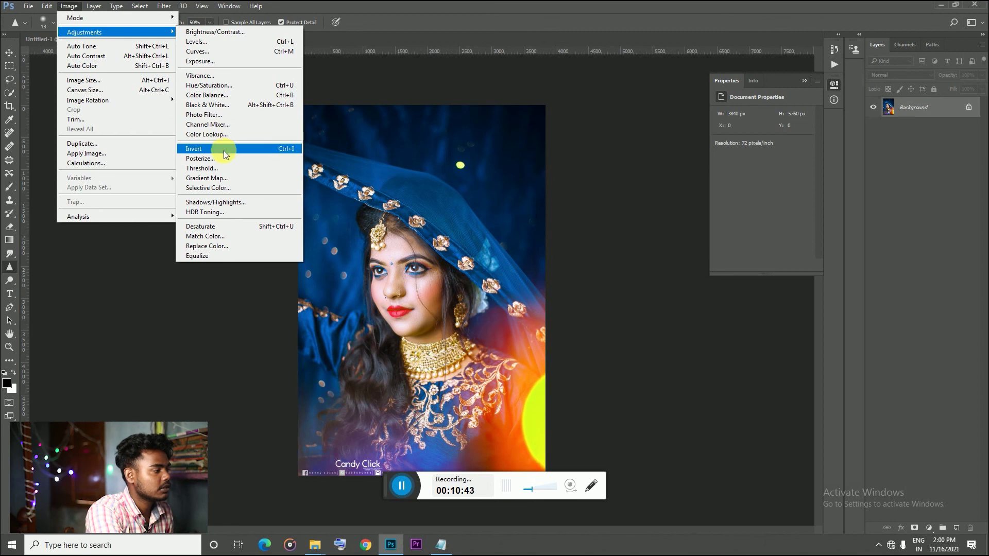
Step: Apply a darker HDR Toning: edge glow radius 48 px, exposure -0.87, detail -34
{"action": "left_click", "coordinate": [219, 211]}
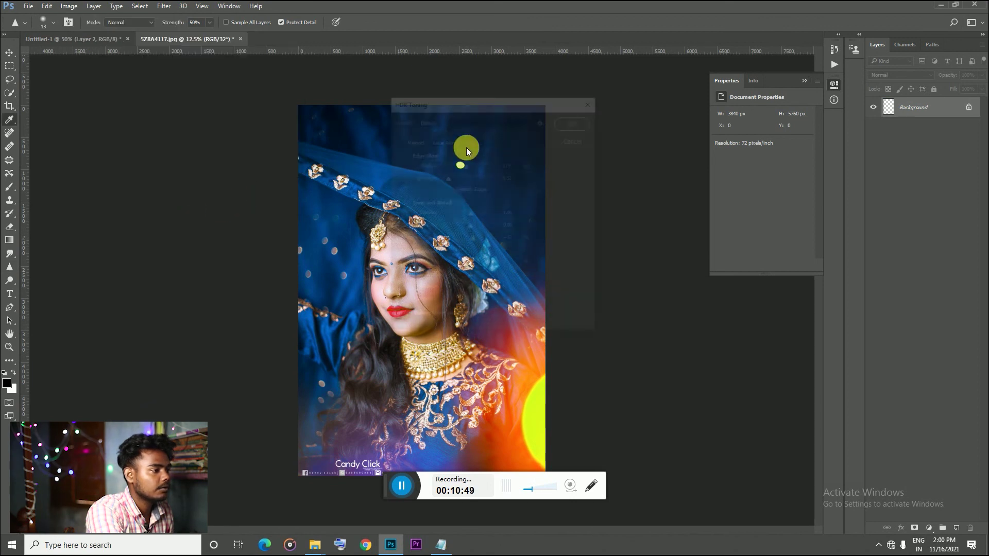
{"action": "left_click_drag", "start_coordinate": [476, 98], "coordinate": [671, 112]}
{"action": "left_click", "coordinate": [658, 180]}
{"action": "left_click_drag", "start_coordinate": [658, 180], "coordinate": [652, 193]}
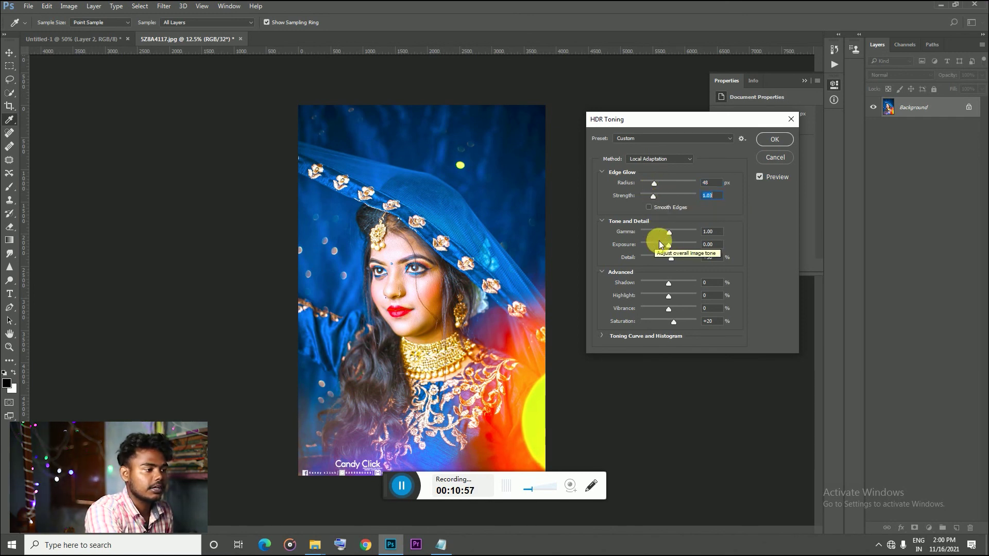
{"action": "mouse_move", "coordinate": [669, 246]}
{"action": "left_mouse_down"}
{"action": "mouse_move", "coordinate": [660, 244]}
{"action": "mouse_move", "coordinate": [659, 257]}
{"action": "mouse_move", "coordinate": [666, 247]}
{"action": "left_mouse_up"}
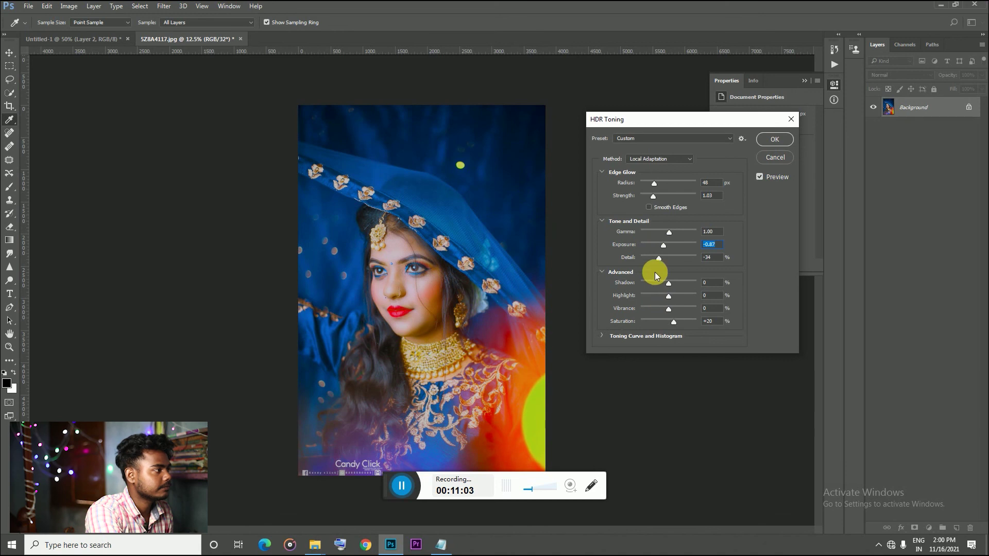
{"action": "left_click", "coordinate": [767, 139]}
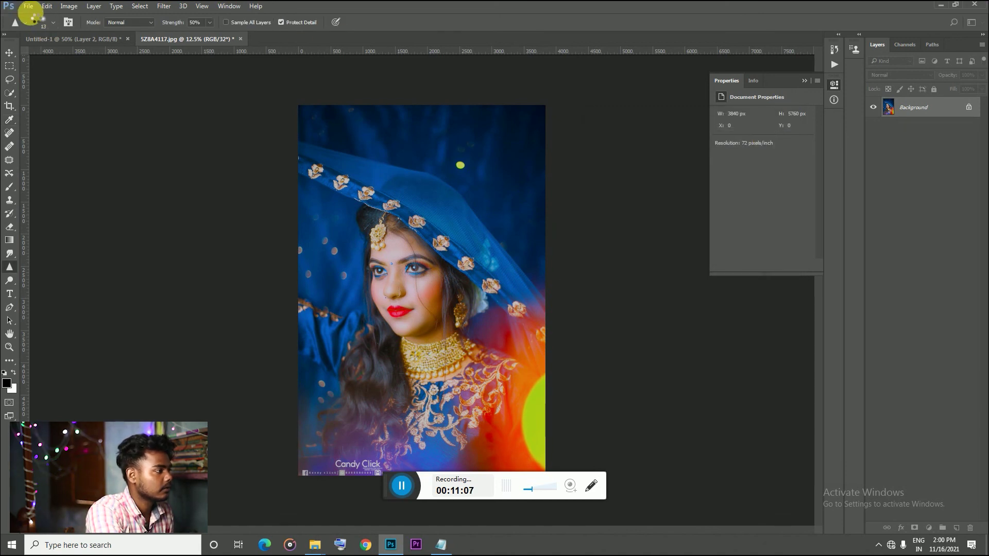
{"action": "left_click", "coordinate": [68, 6]}
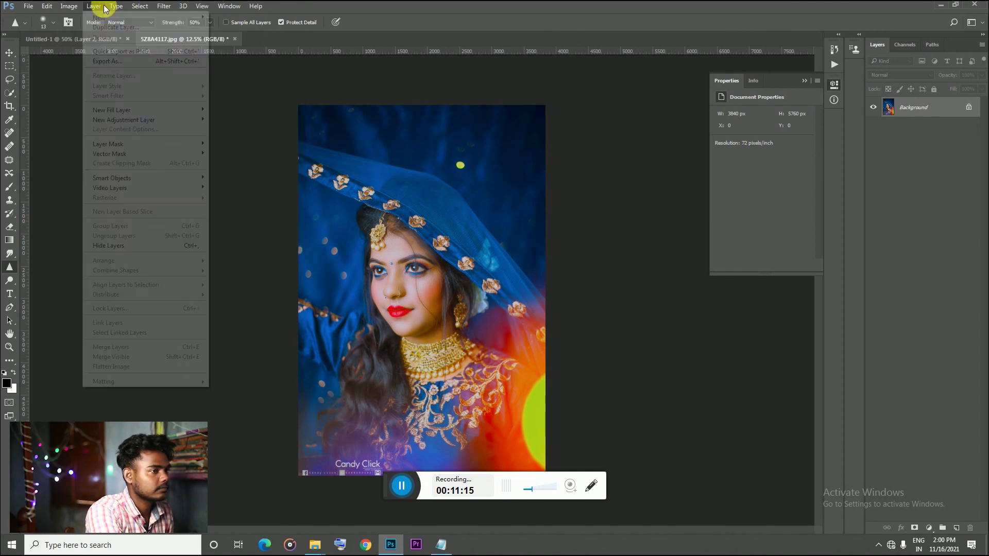
{"action": "left_click", "coordinate": [738, 15]}
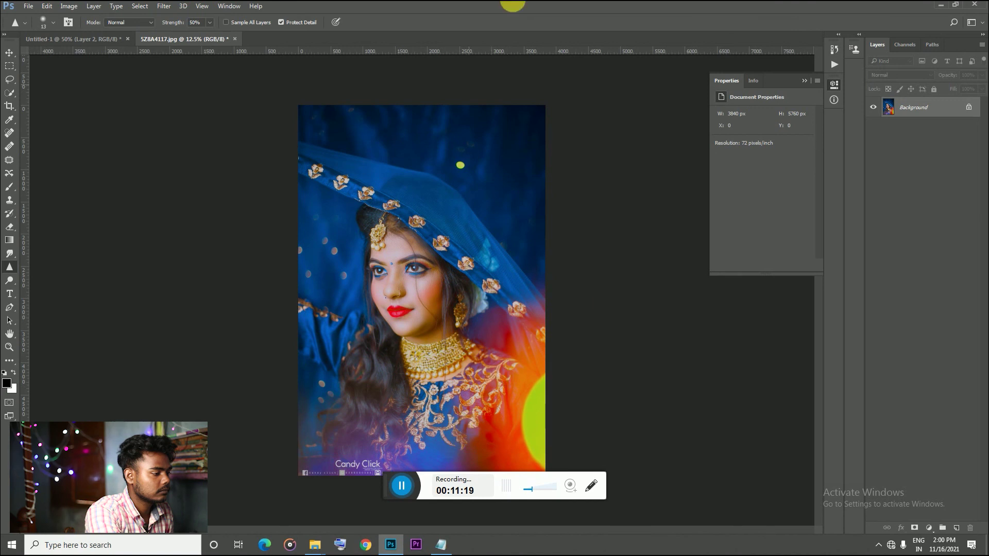